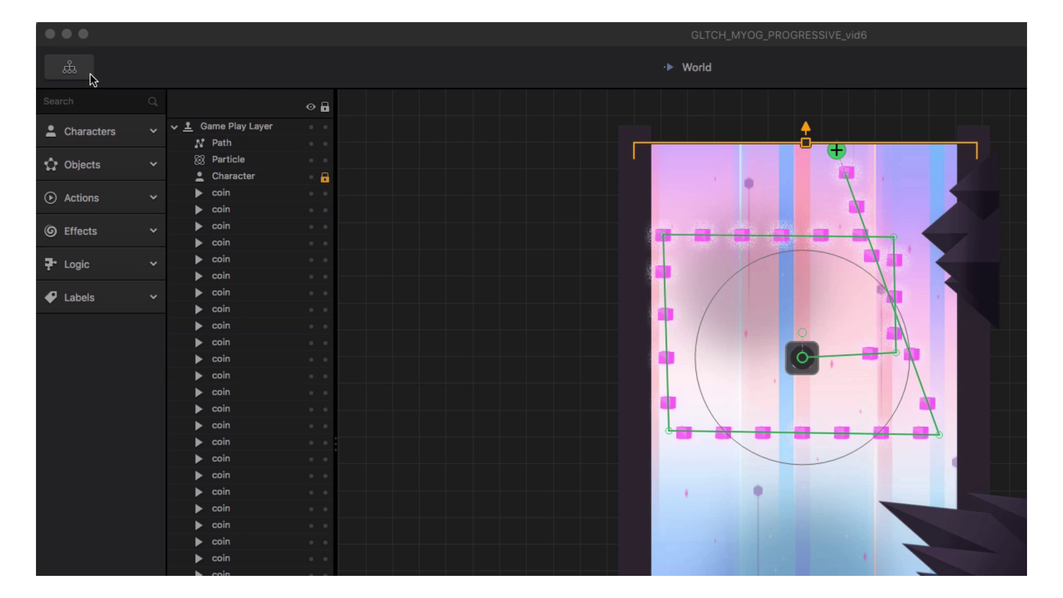
Open the Main Menu UI from the Game Mind Map and start recording an Open event animation for the Game Title
left_click(90, 74)
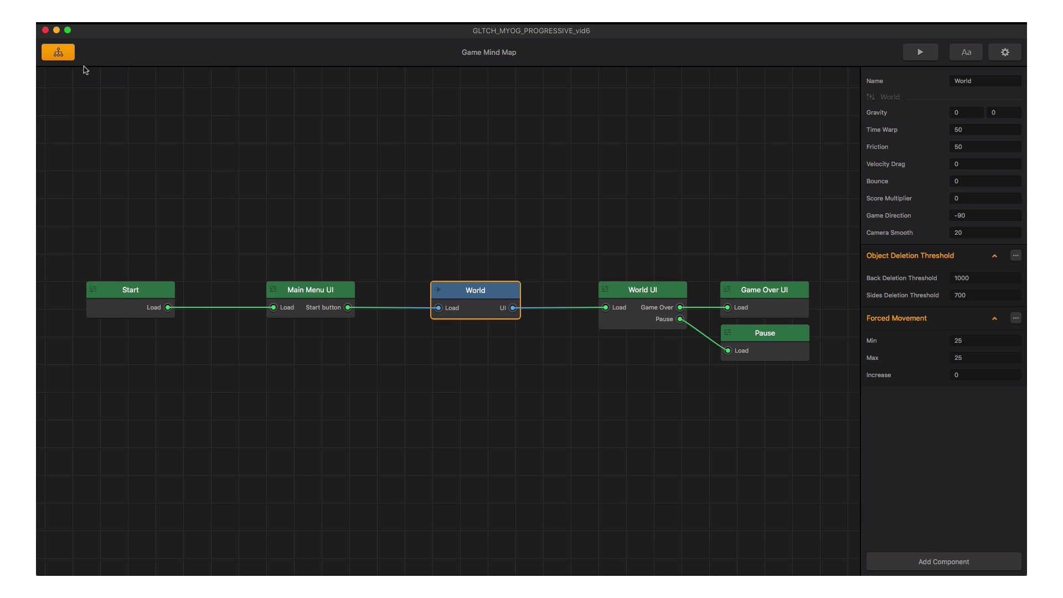
double_click(354, 293)
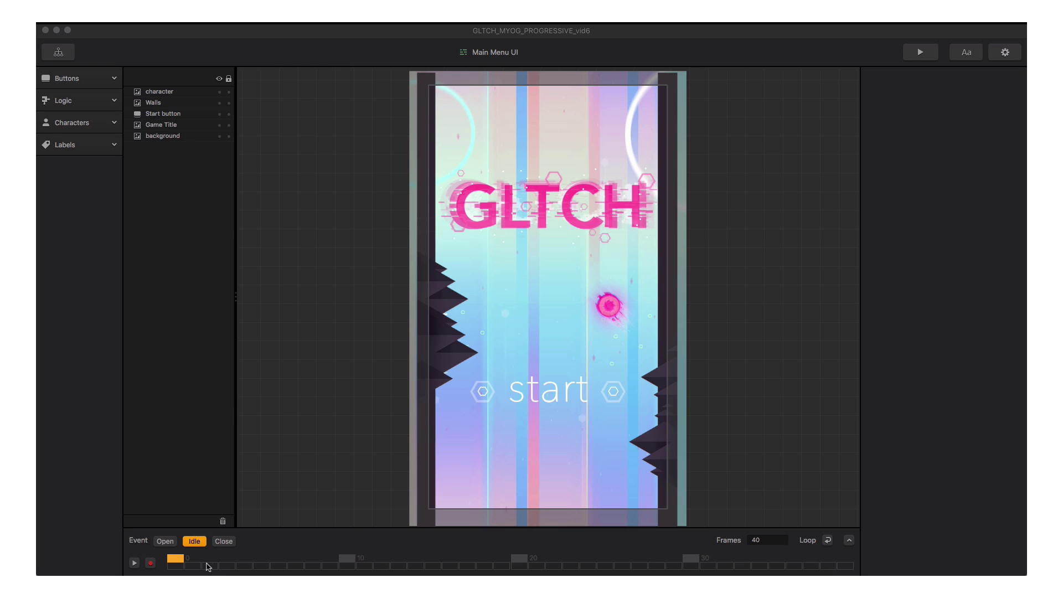
left_click(174, 129)
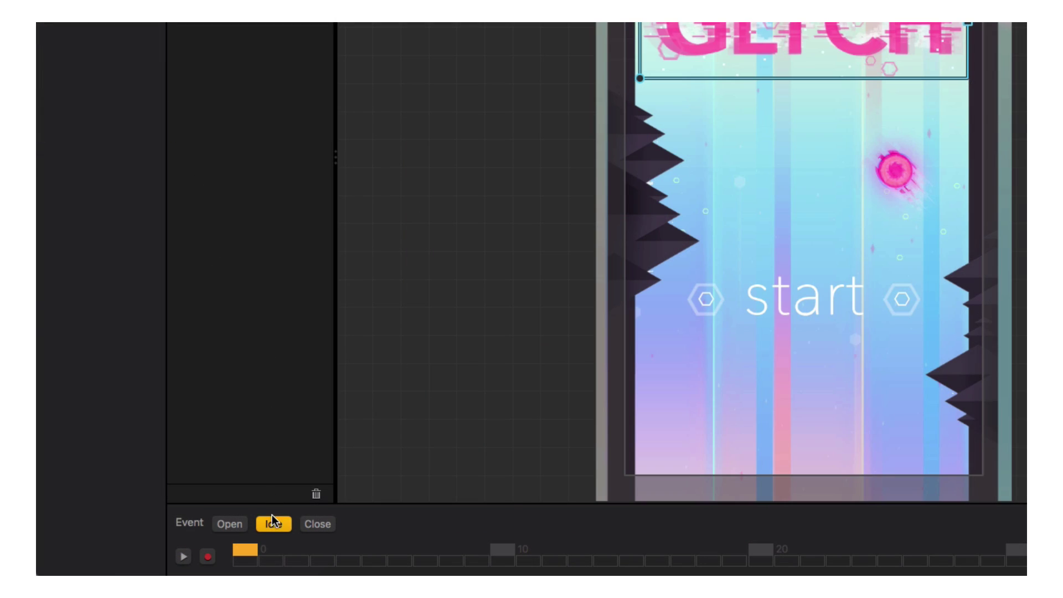
left_click(231, 523)
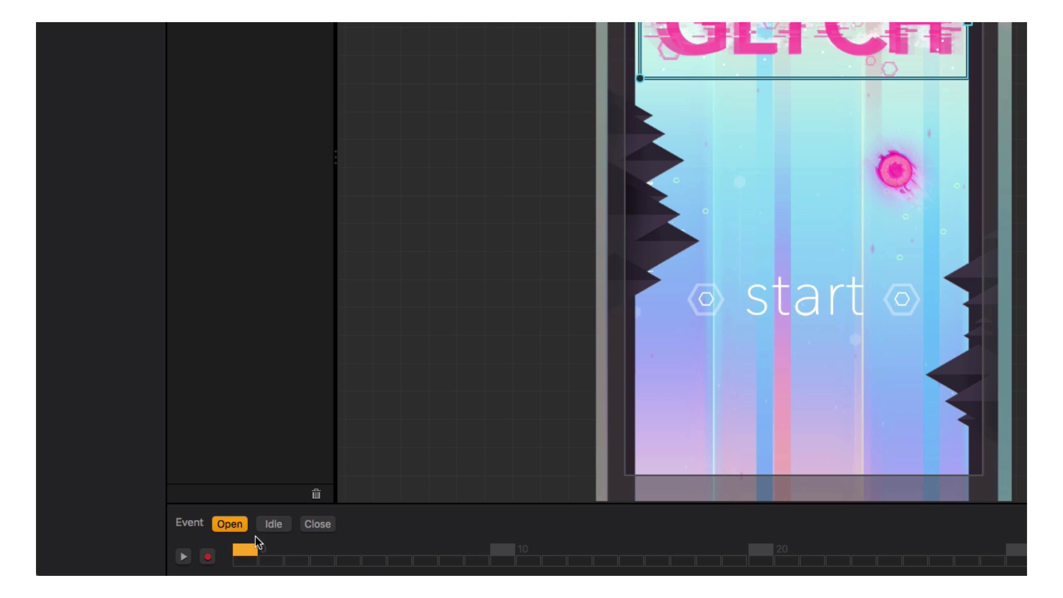
left_click(215, 556)
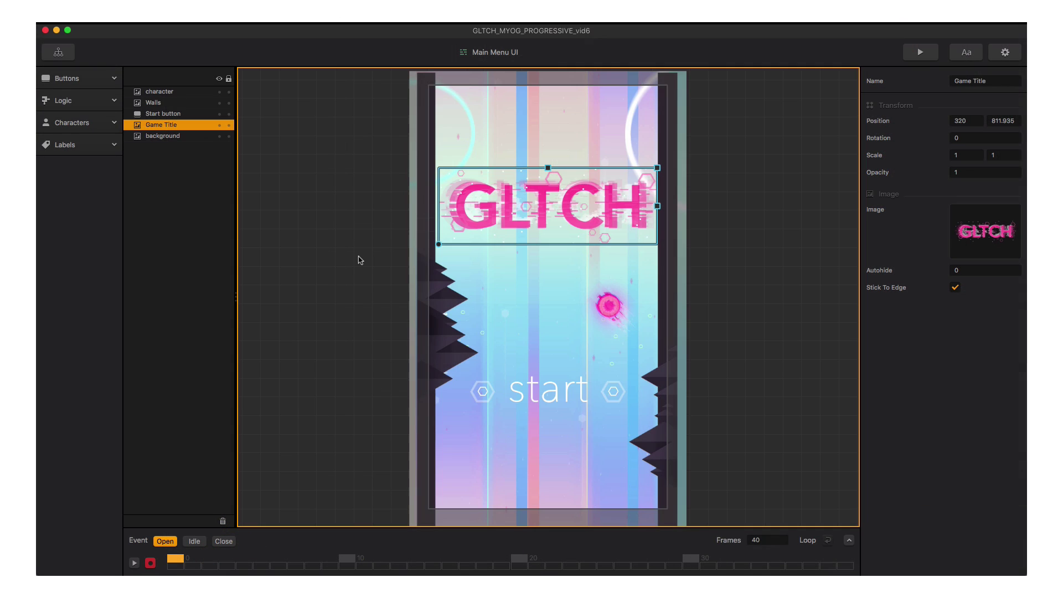
Place the Game Title above the screen at frame 0, at Y about 1332, and expand the timeline to its Rotation curve
scroll(517, 100, "down", 5)
left_click_drag(359, 258, 449, 275)
scroll(441, 275, "down", 2)
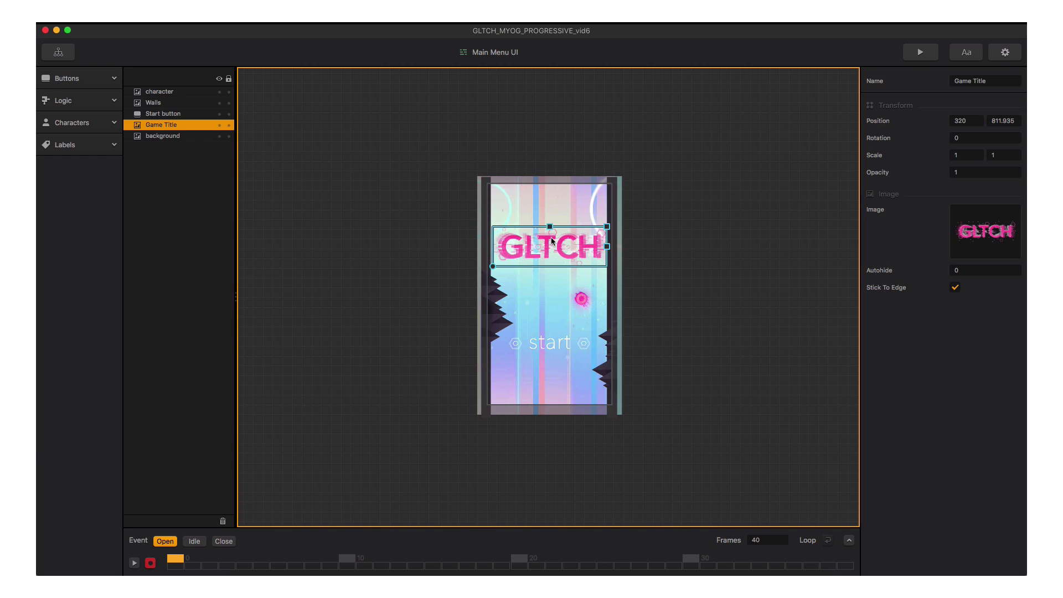
left_click_drag(551, 241, 545, 141)
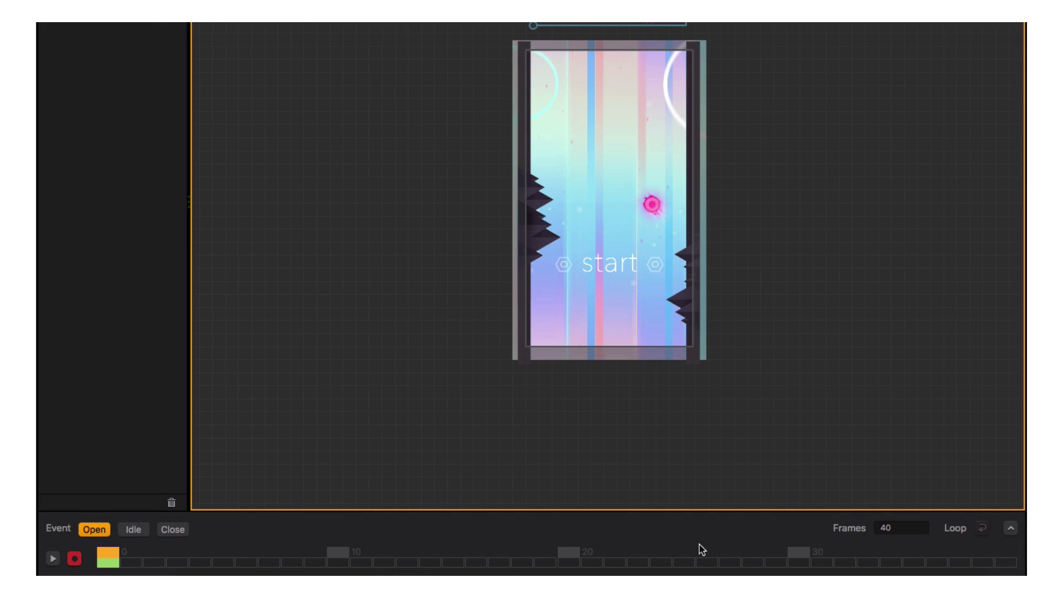
left_click(1009, 527)
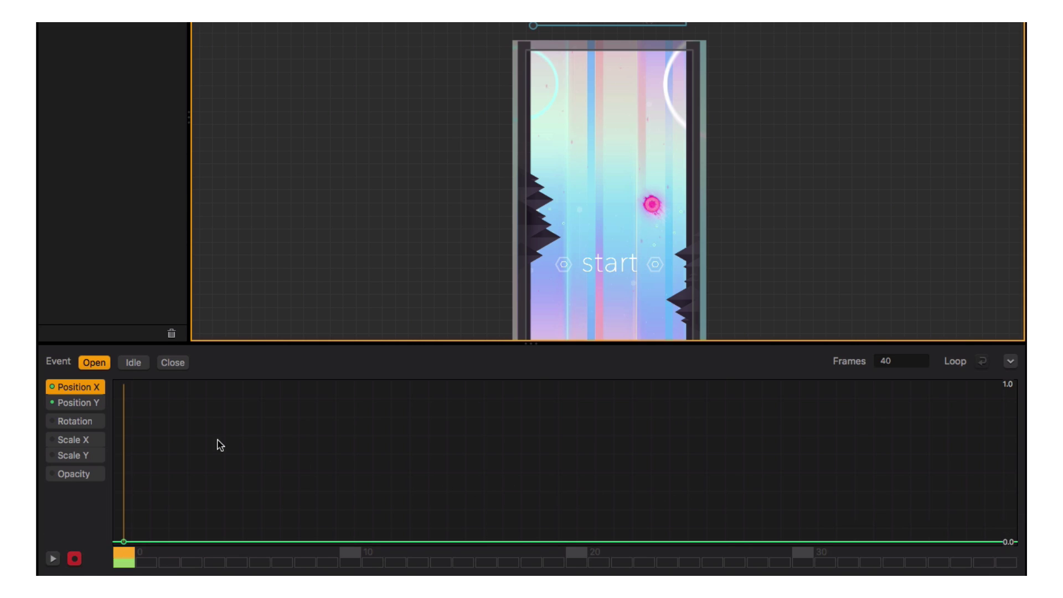
left_click(100, 425)
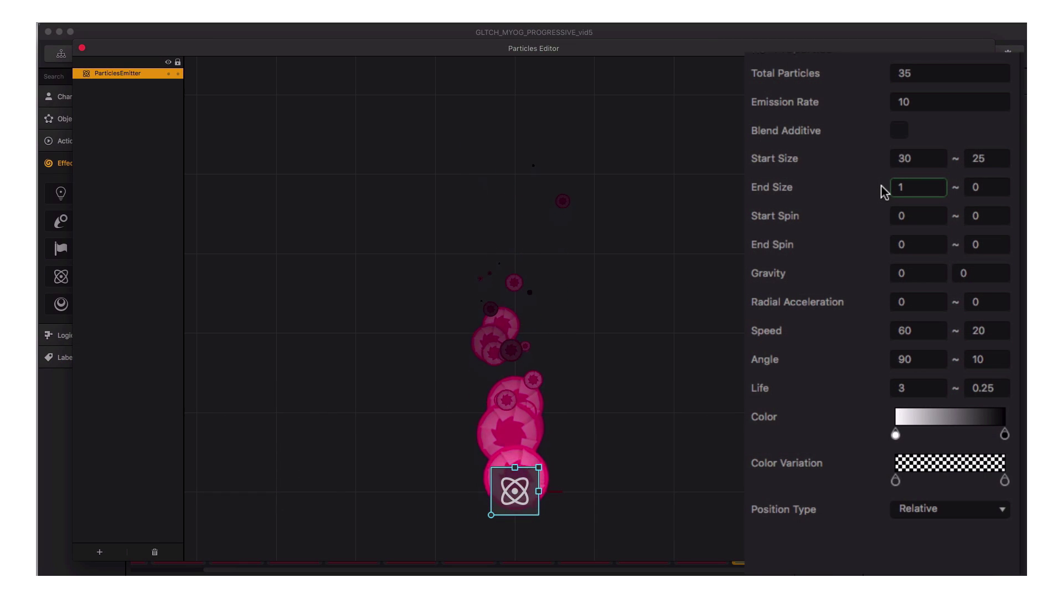
In the Particles Editor, set the emitter's End Size to 10 ~ 5 and its Start Spin variation to 46
type("0")
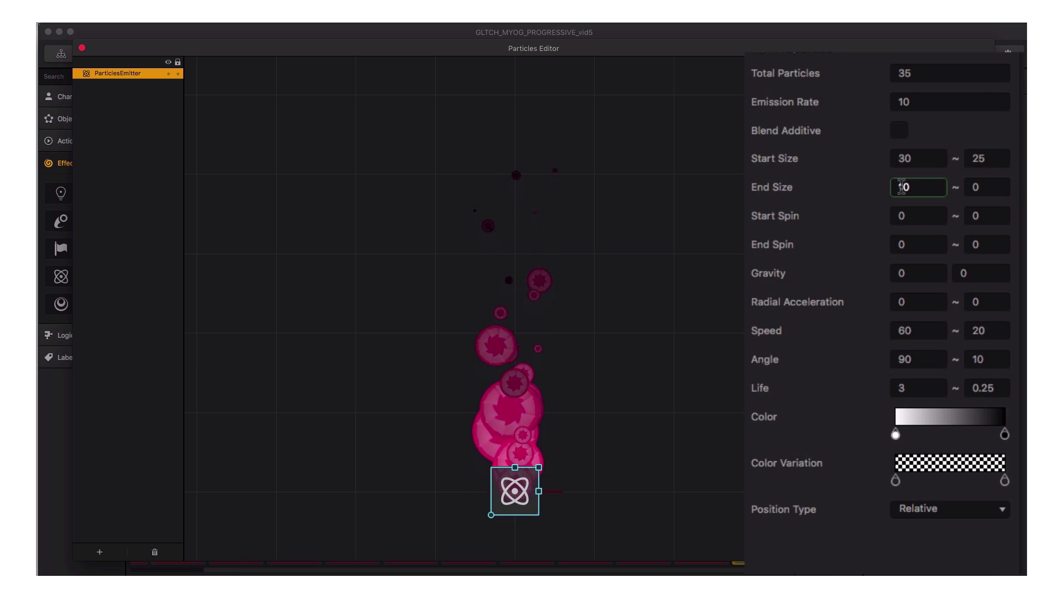
left_click(964, 187)
type("5")
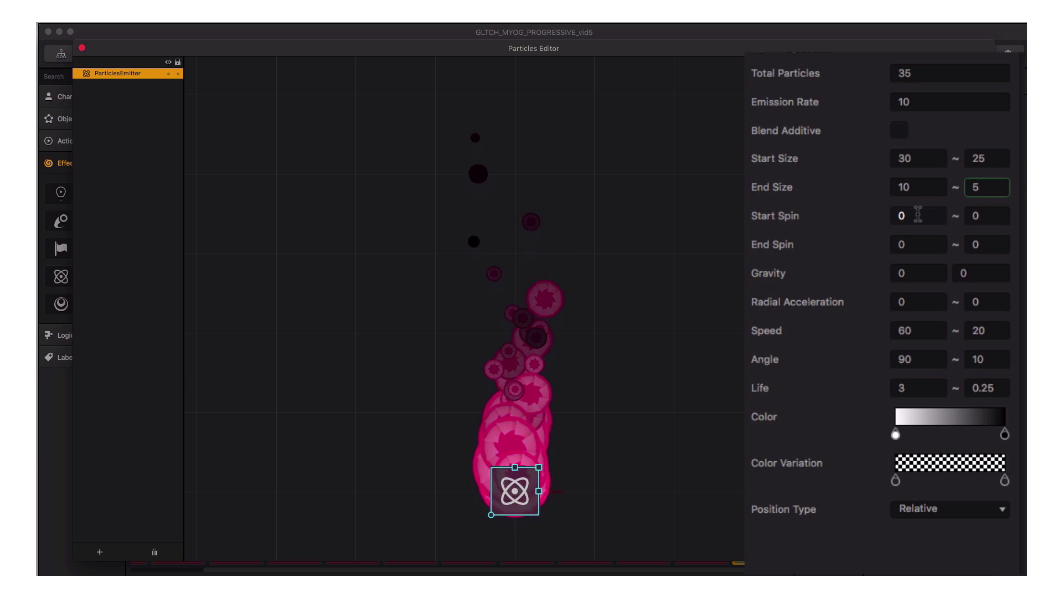
left_click(888, 215)
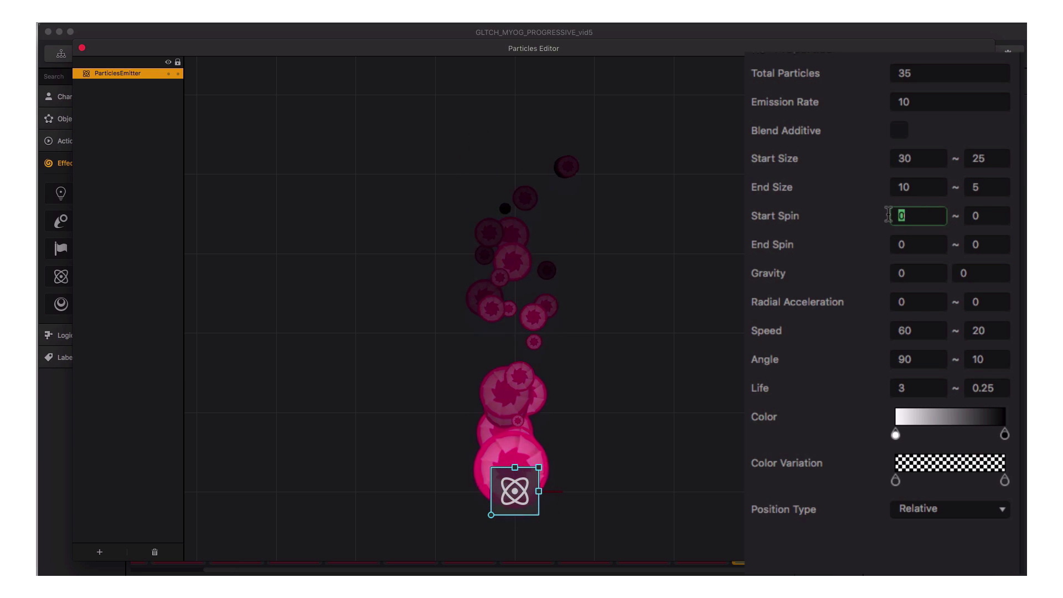
left_click(960, 216)
type("46")
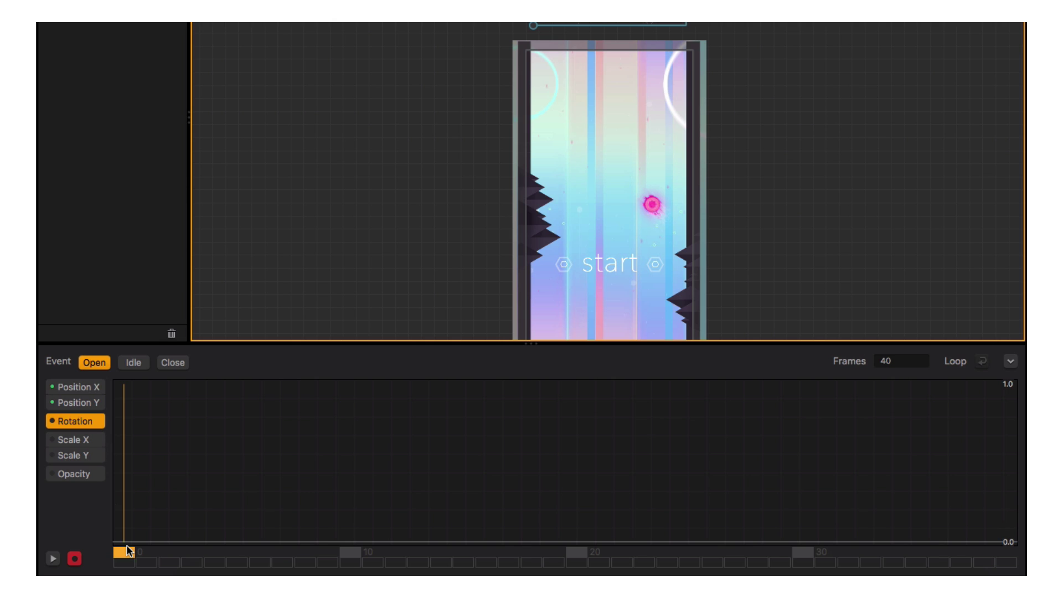
Add a keyframe at frame 20 with the Game Title lowered into the screen, at Y about 758
left_click_drag(128, 548, 575, 550)
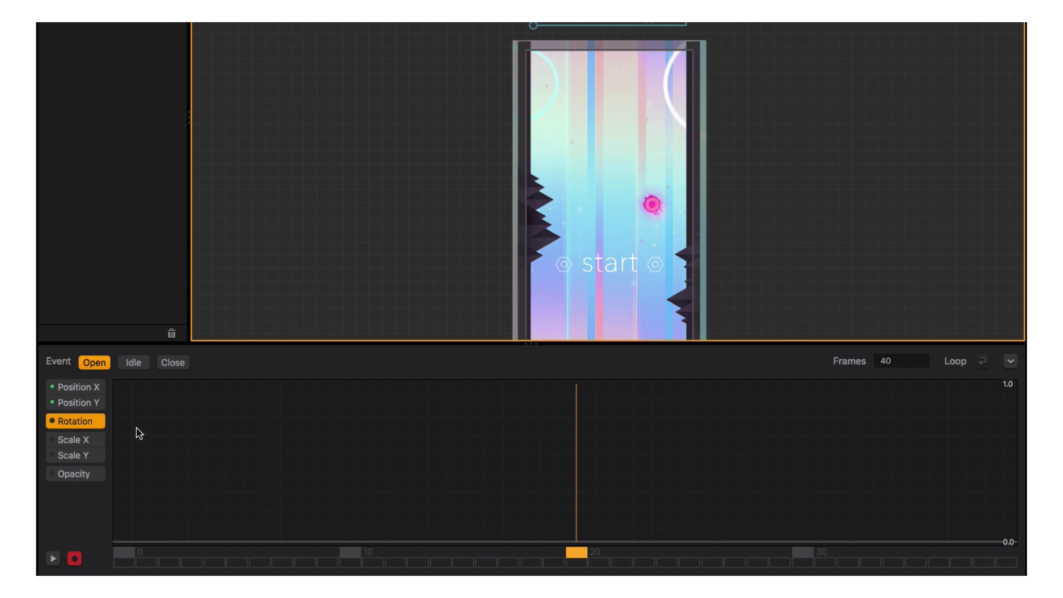
left_click(100, 387)
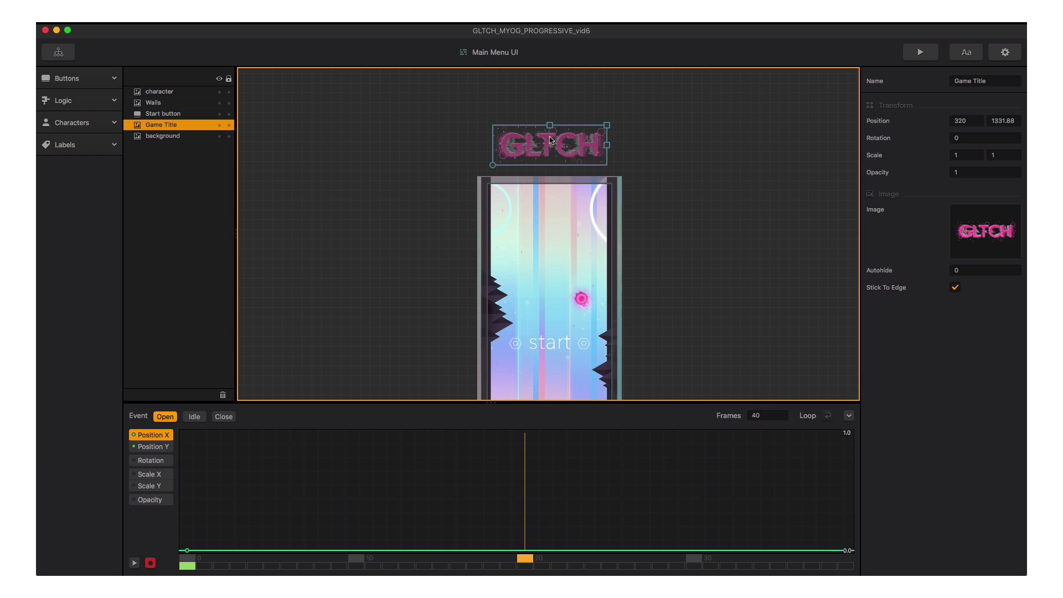
left_click_drag(551, 139, 556, 250)
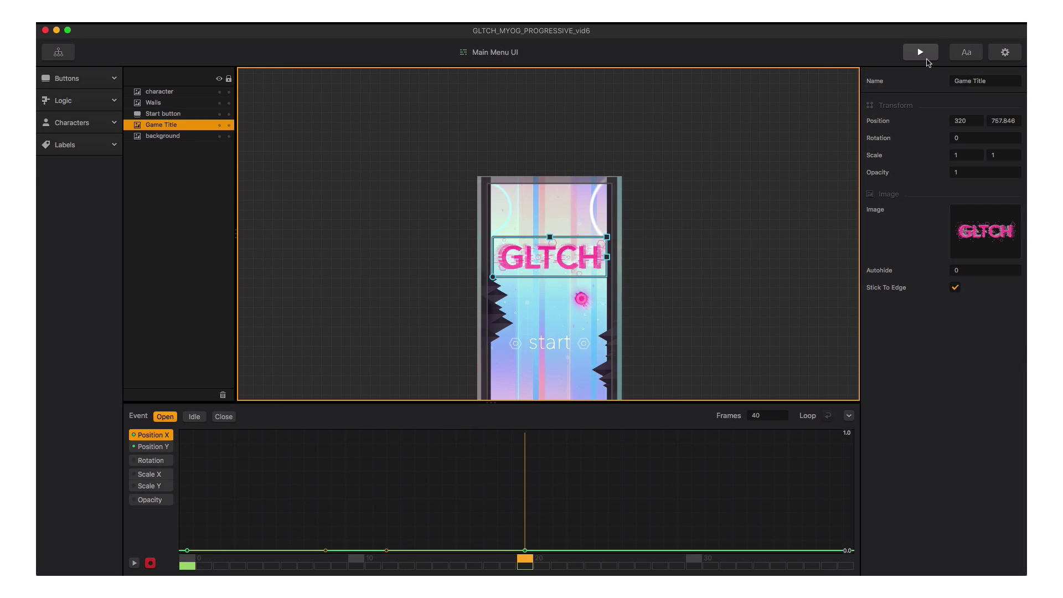
Preview the main menu and replay the title's opening animation
left_click(927, 58)
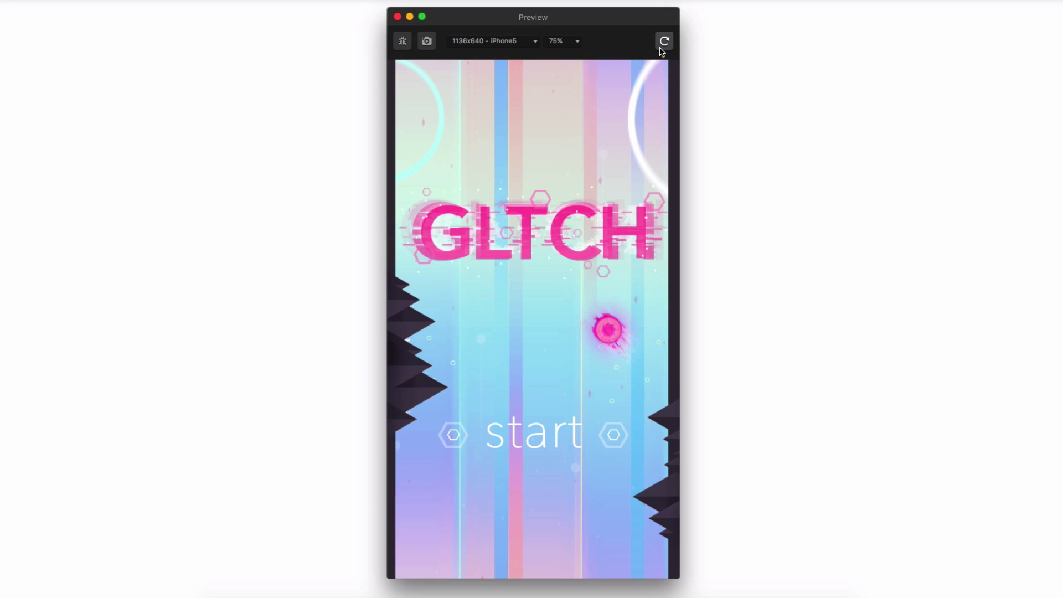
left_click(660, 50)
left_click(662, 50)
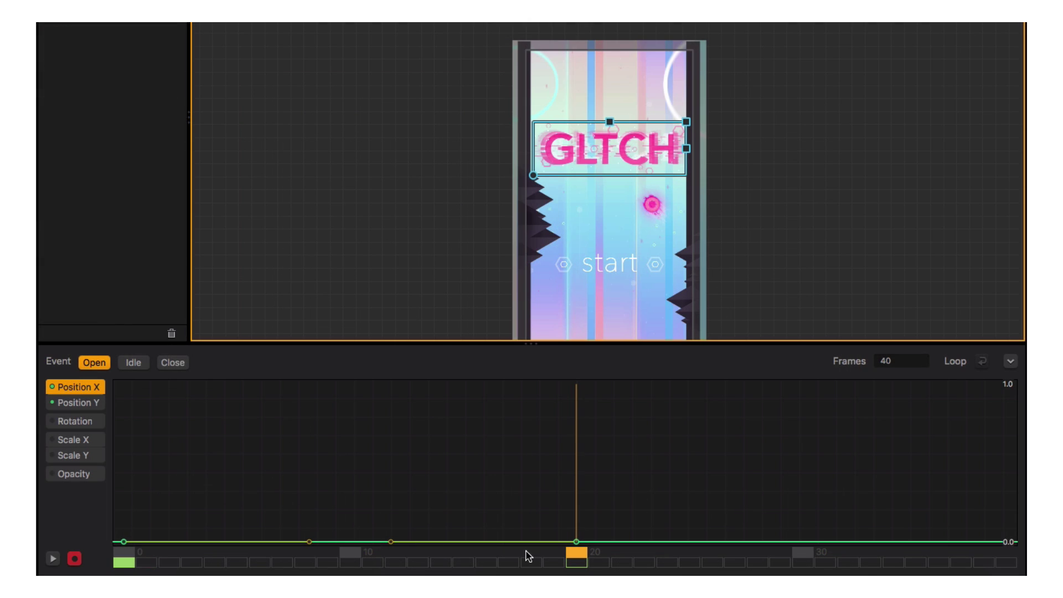
Return to frame 0, hide the background, and place the Start button just below the screen
left_click_drag(576, 552, 124, 557)
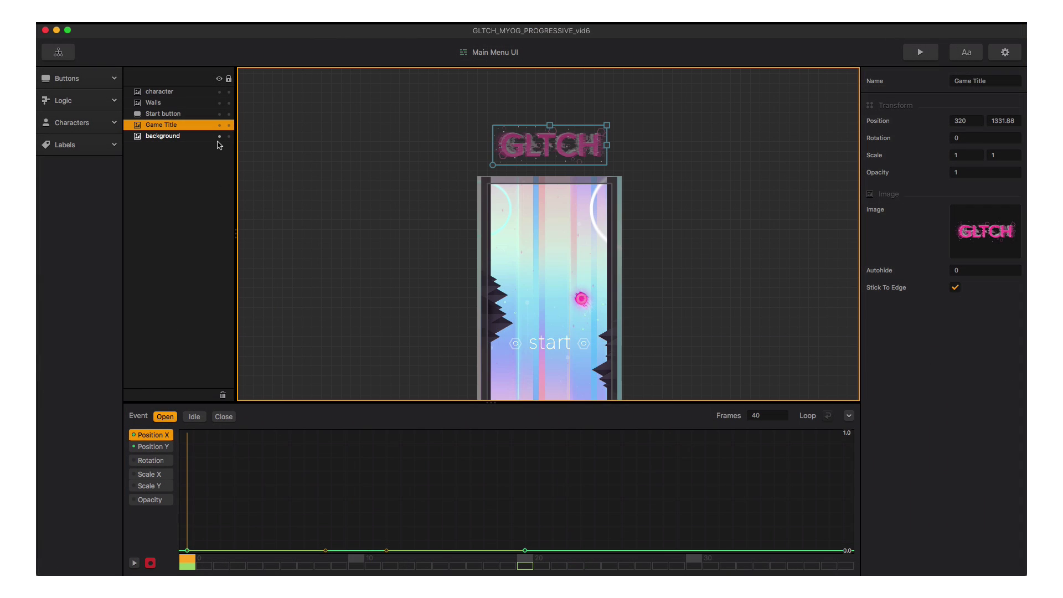
left_click(220, 137)
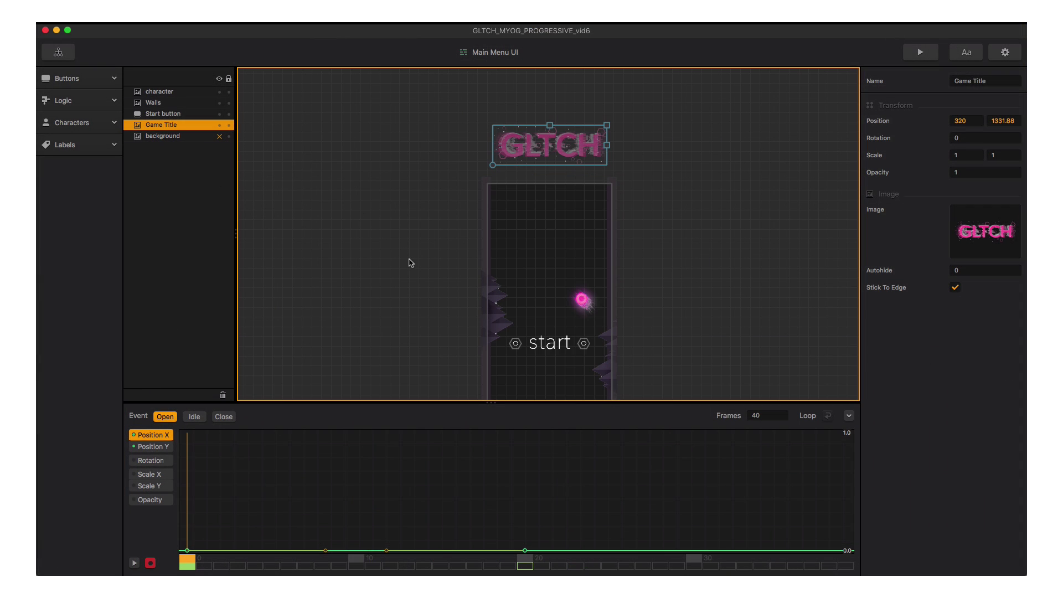
scroll(411, 263, "down", 2)
left_click_drag(411, 256, 429, 201)
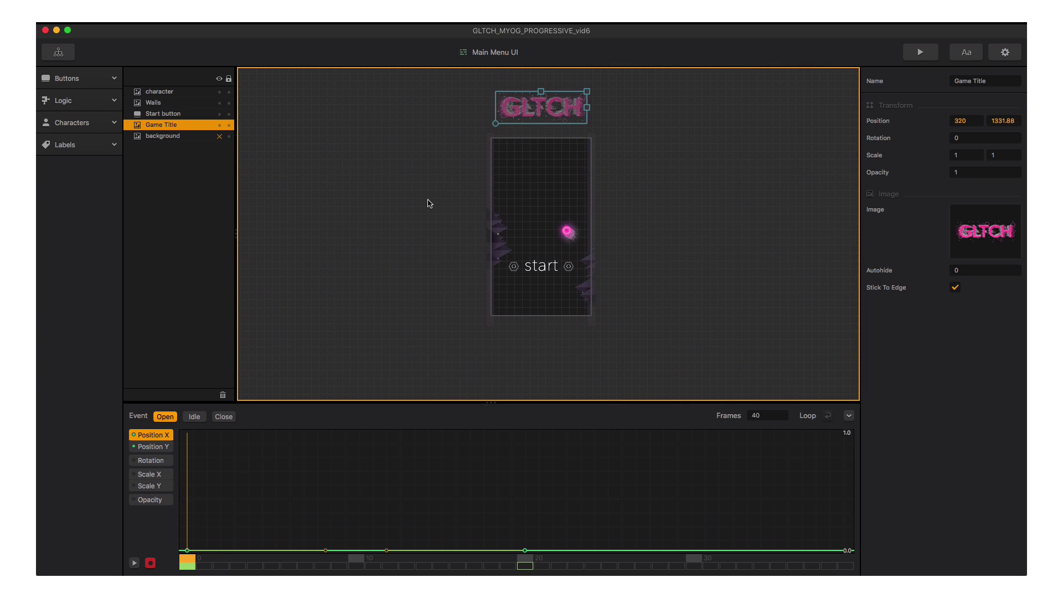
left_click(543, 266)
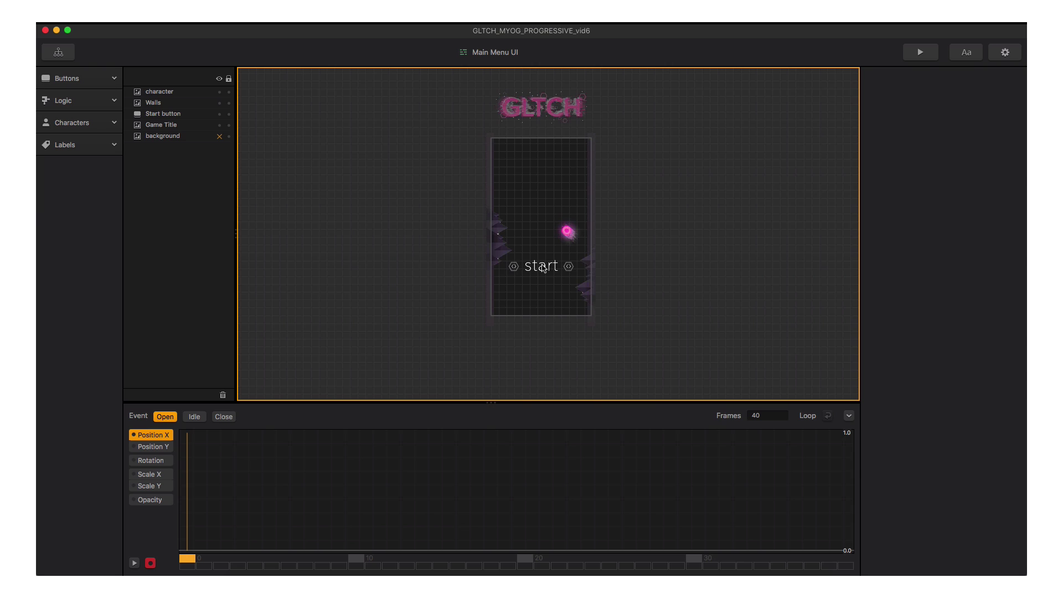
left_click_drag(543, 267, 544, 332)
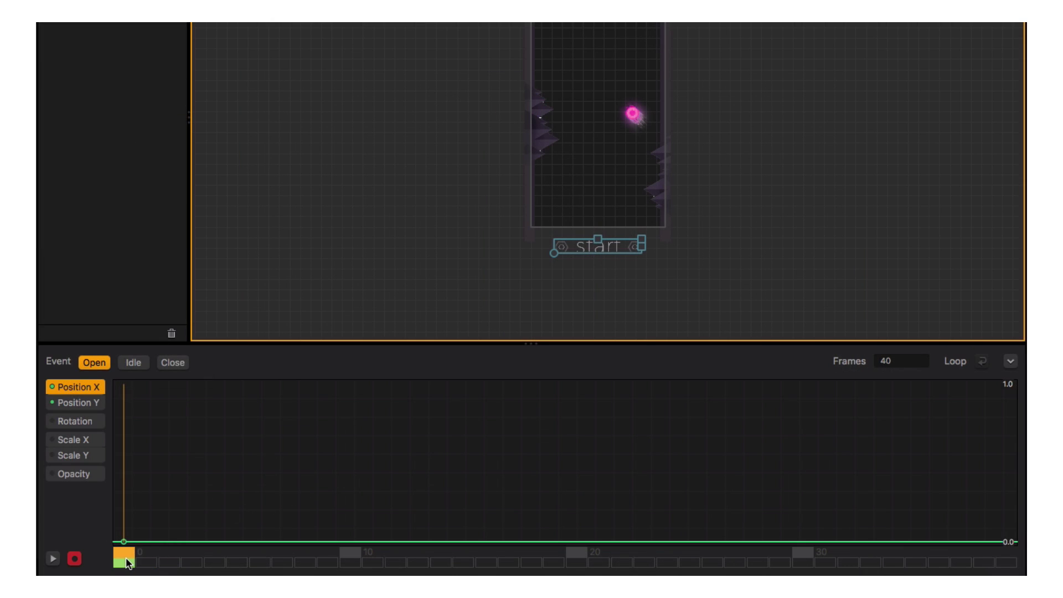
Add a keyframe at frame 20 with the Start button raised back onto the screen beneath the character
left_click_drag(127, 559, 577, 556)
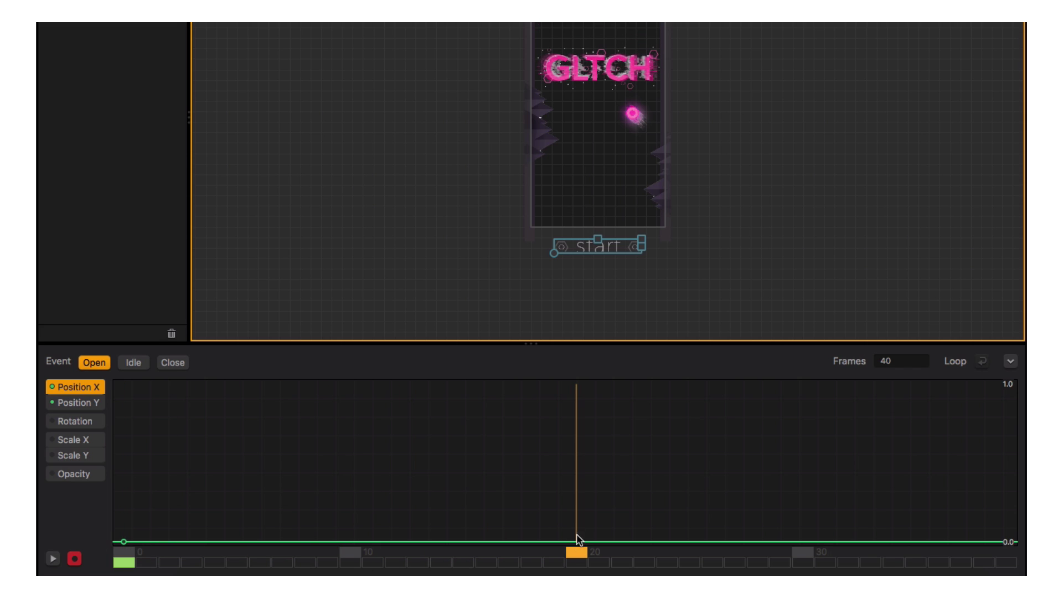
left_click_drag(600, 251, 599, 157)
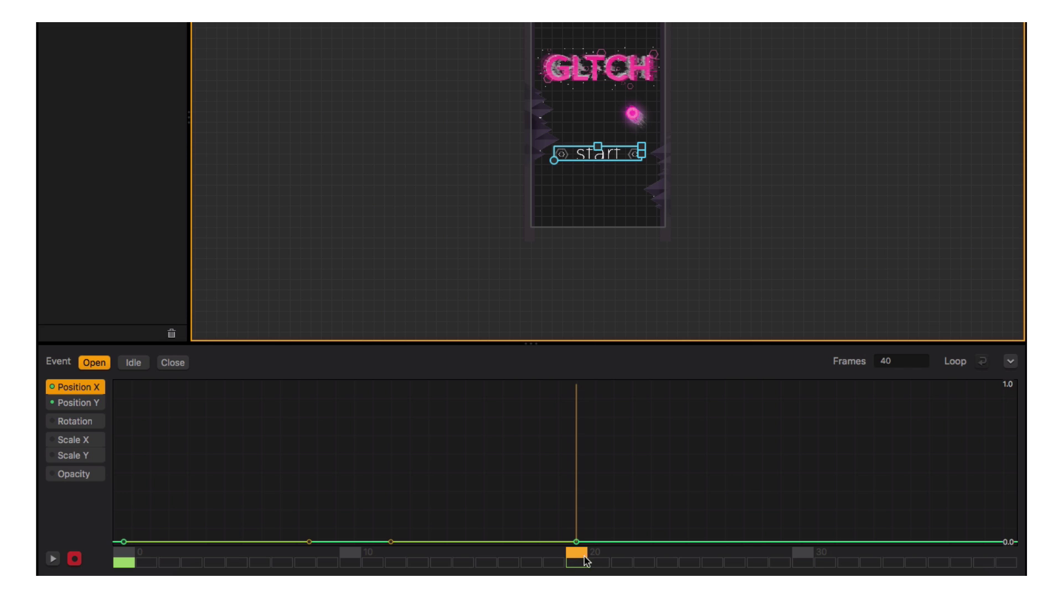
Preview the main menu, replay the combined title and Start button animation, and close the preview
left_click(920, 51)
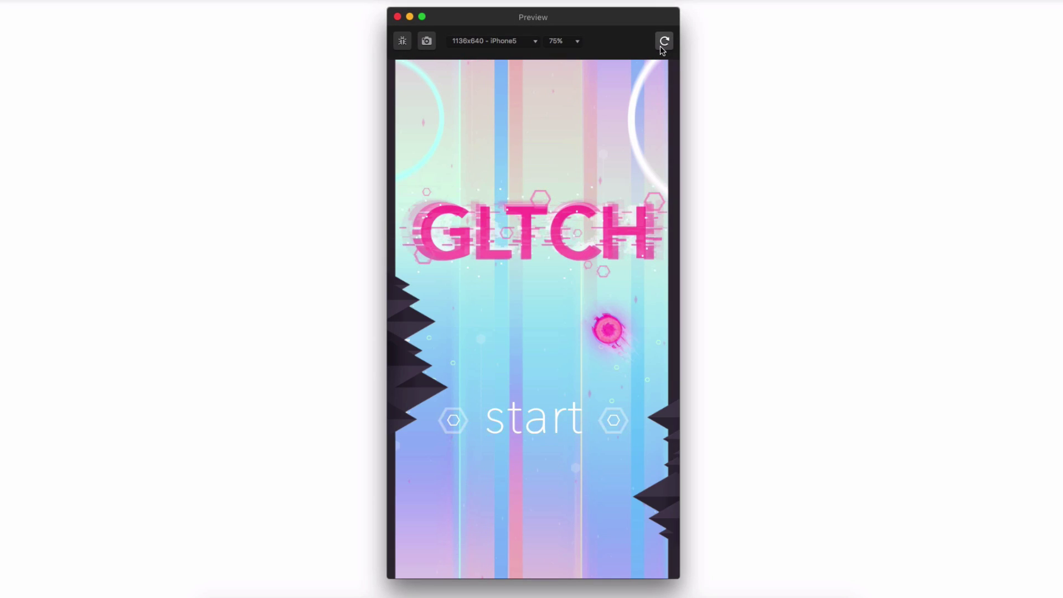
left_click(661, 49)
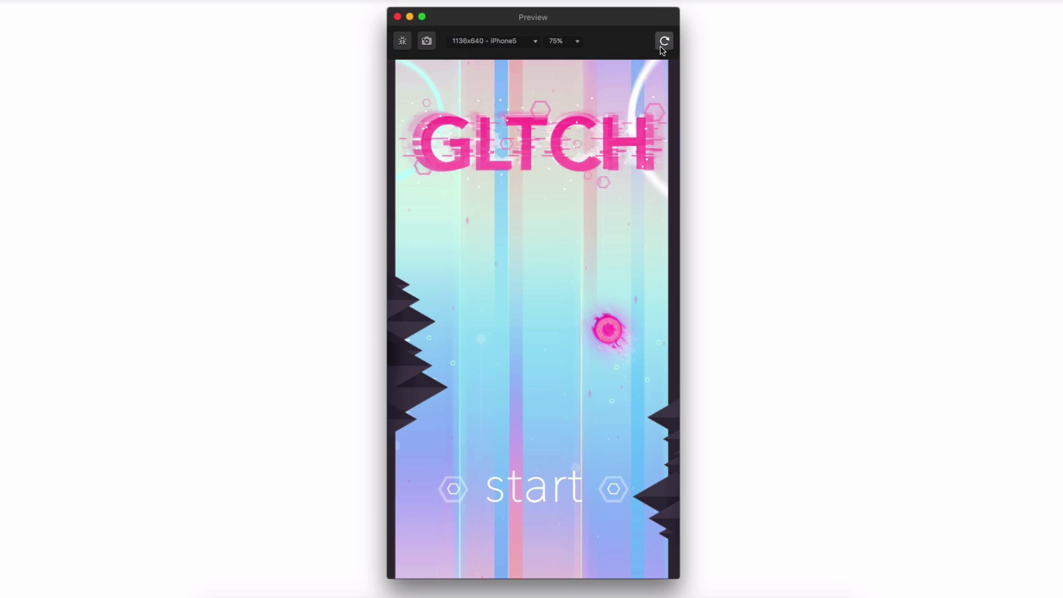
left_click(663, 42)
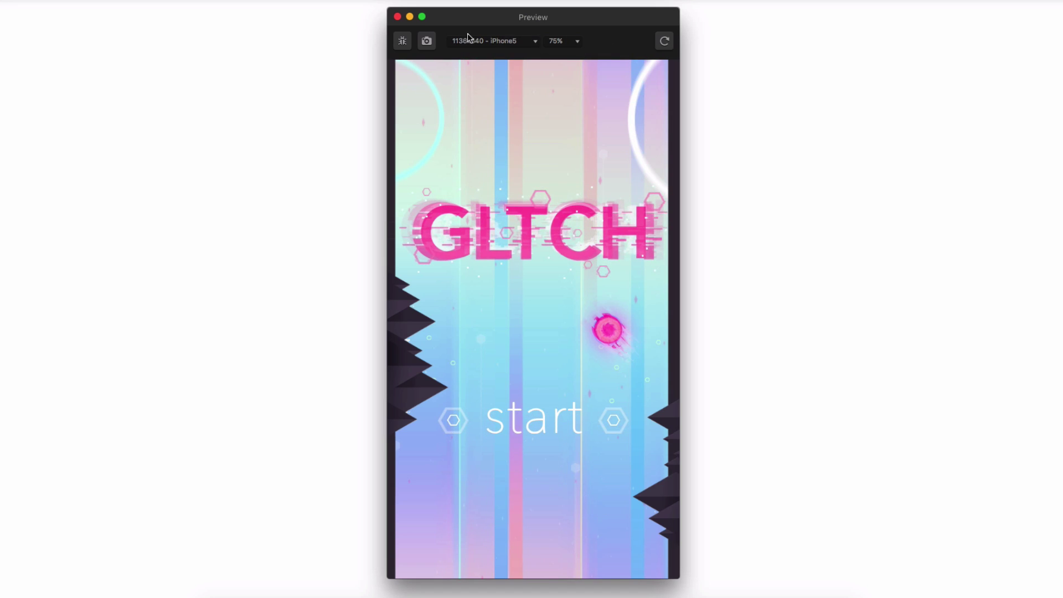
left_click(398, 18)
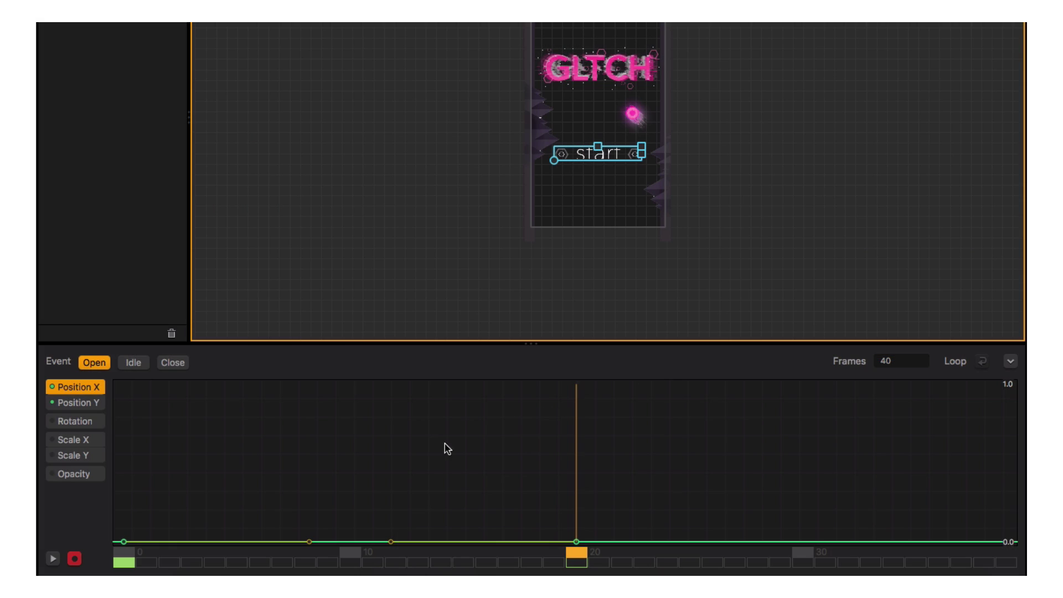
Stop recording and play the Open animation in the timeline from frame 0, then halt playback
left_click(74, 559)
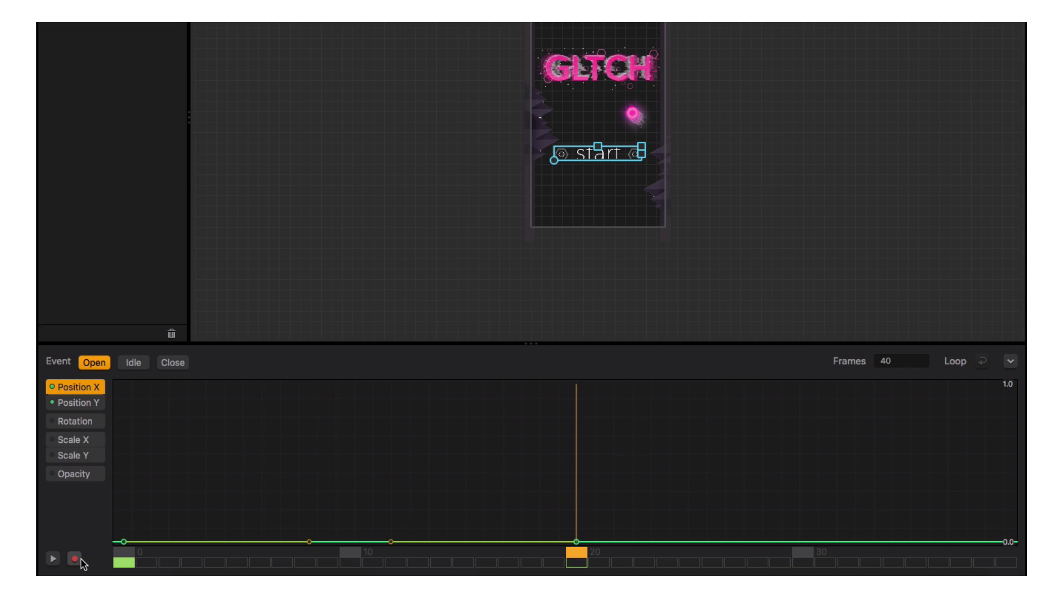
left_click(125, 549)
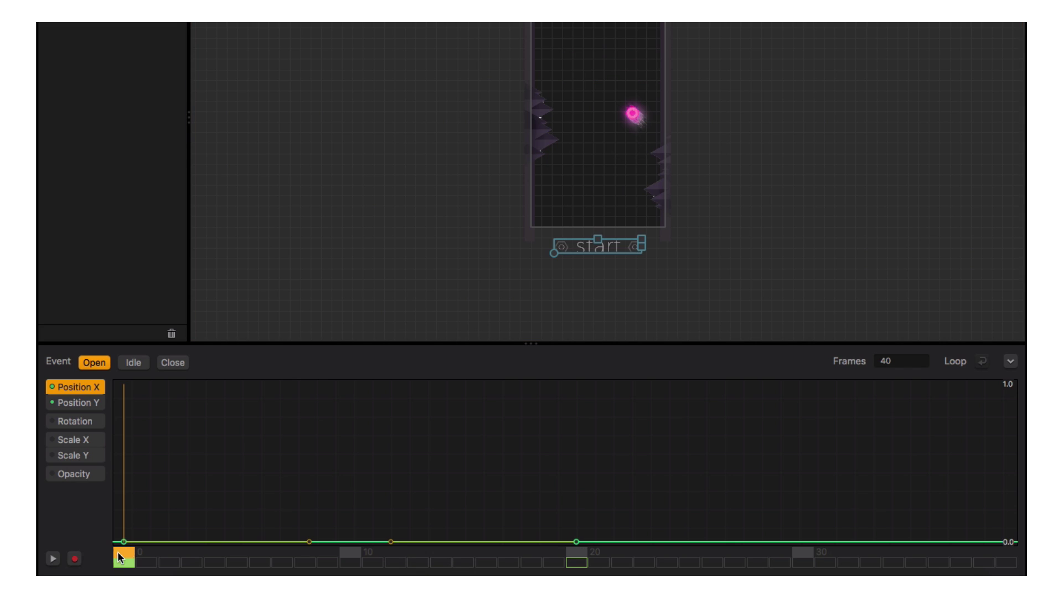
left_click(53, 558)
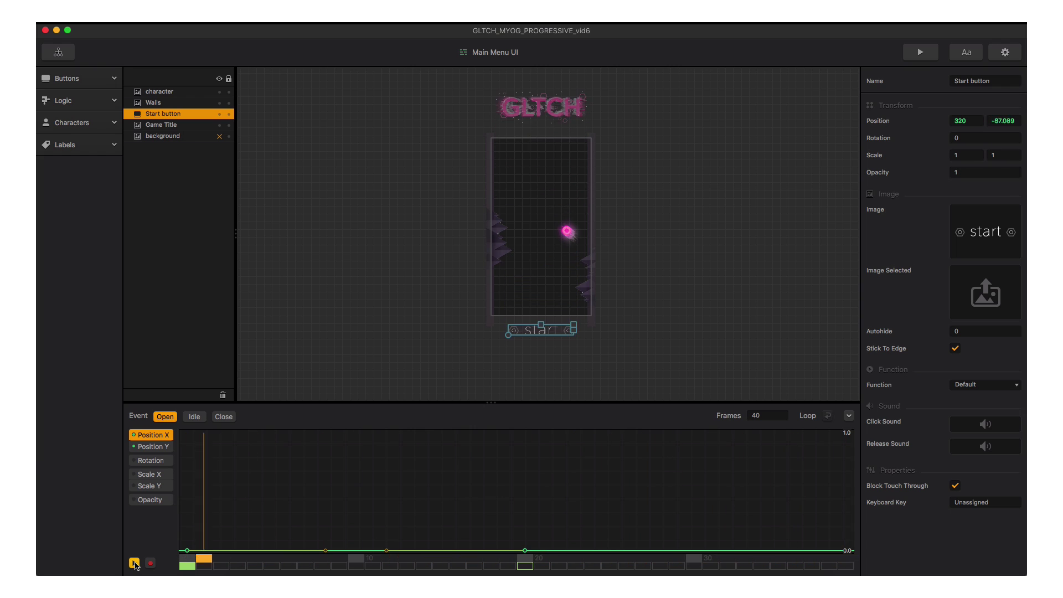
left_click(134, 563)
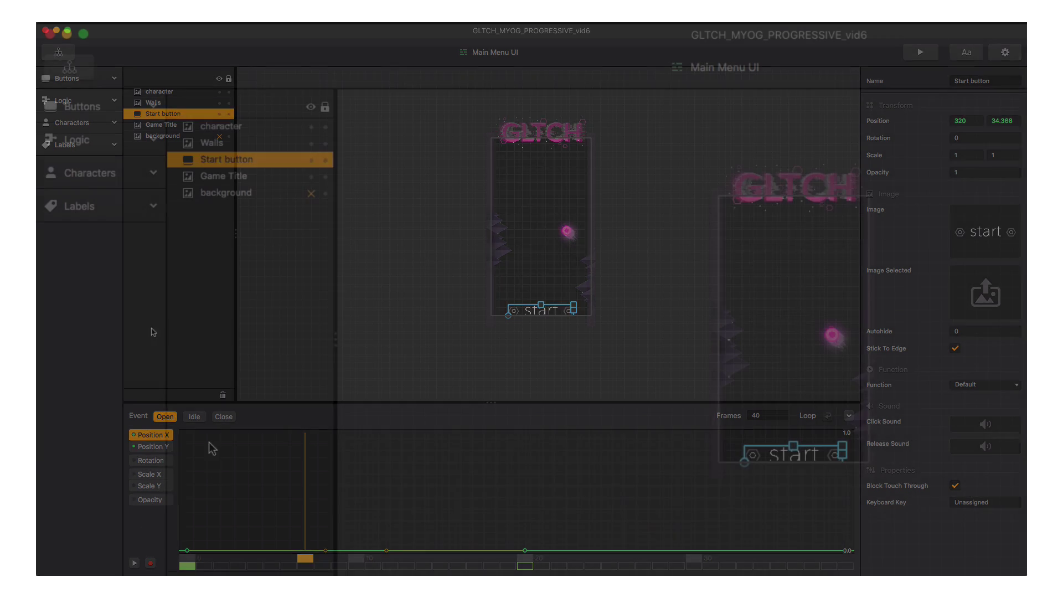
Hide the Game Title and the Start button in the Main Menu UI
left_click(311, 176)
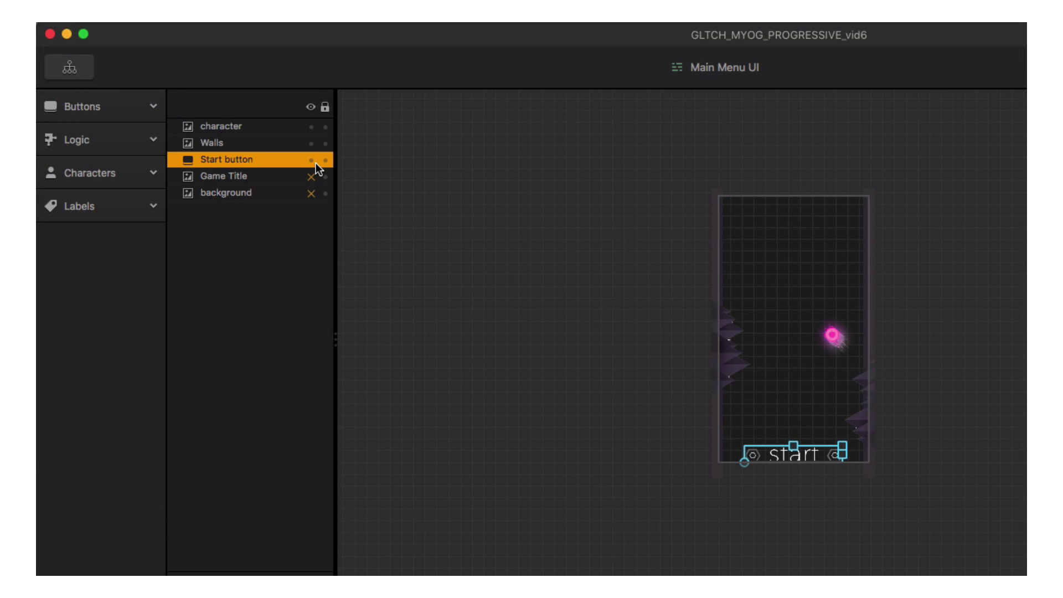
left_click(311, 160)
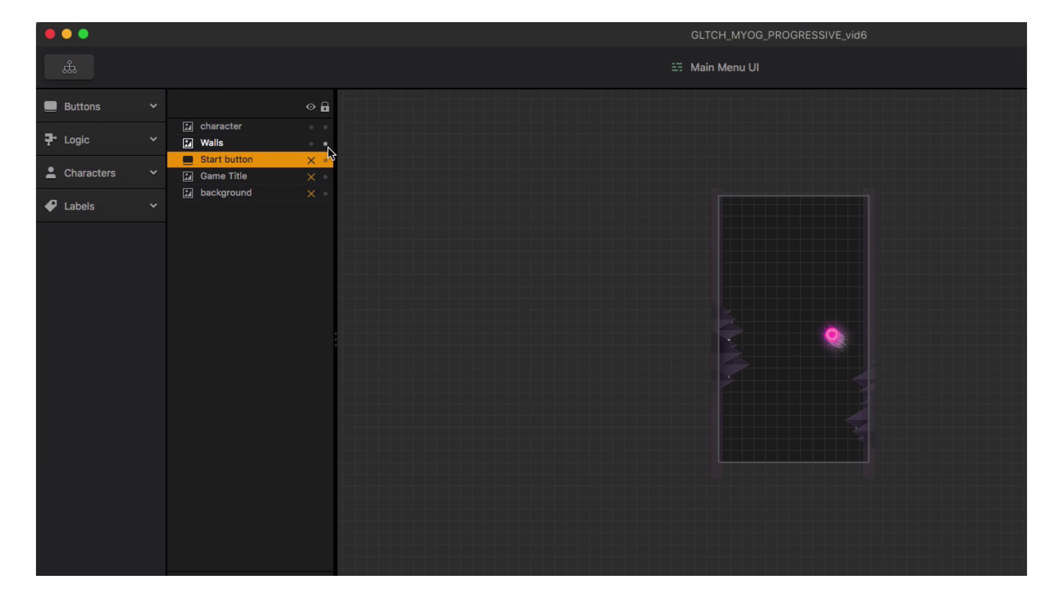
Lock the Walls image and record keyframes at frame 20 for the character's current position and opacity
left_click(327, 145)
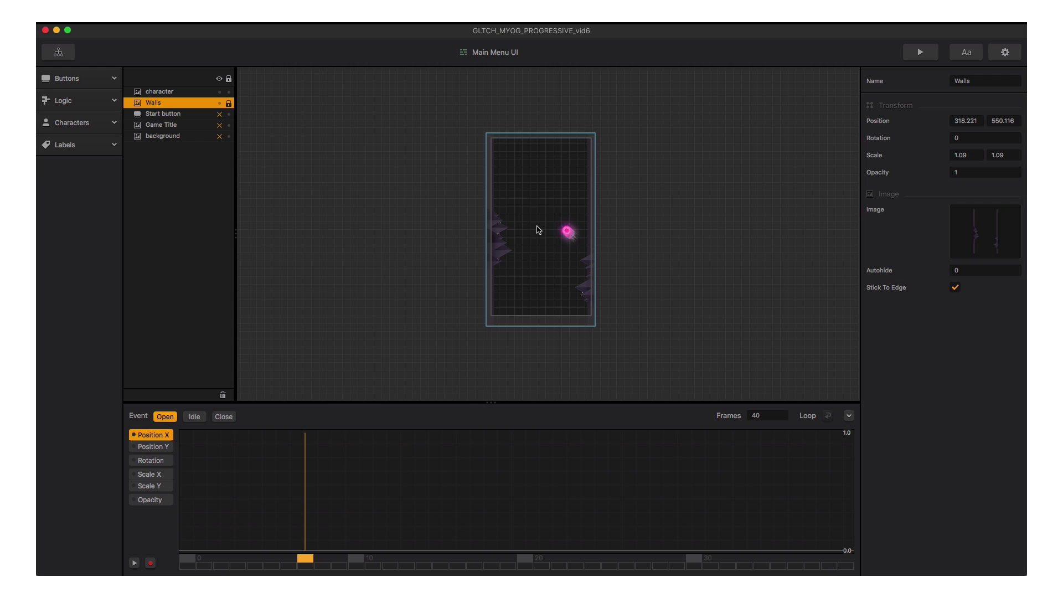
scroll(538, 229, "up", 8)
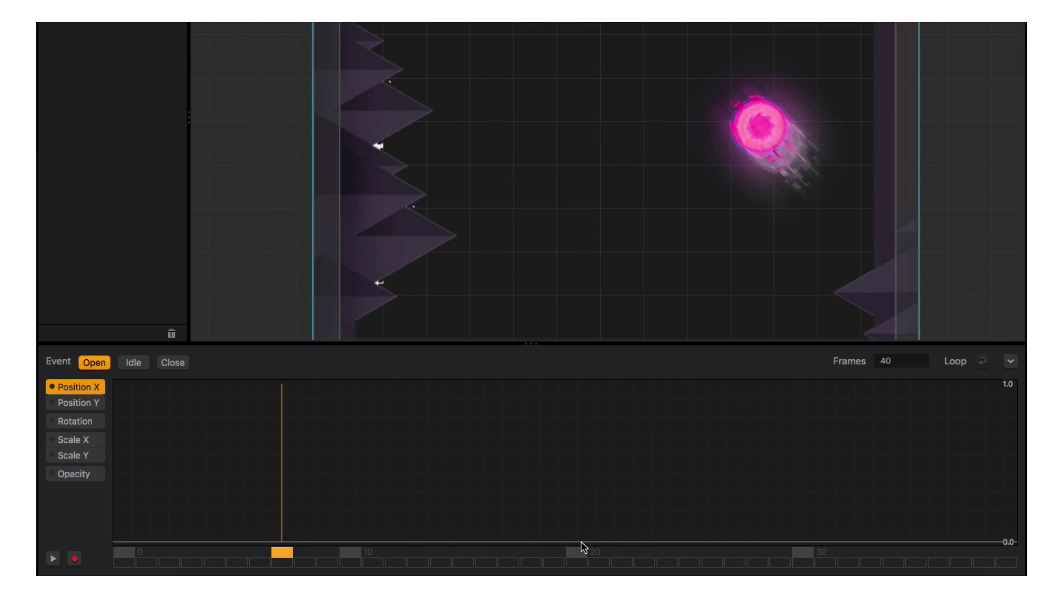
left_click(576, 552)
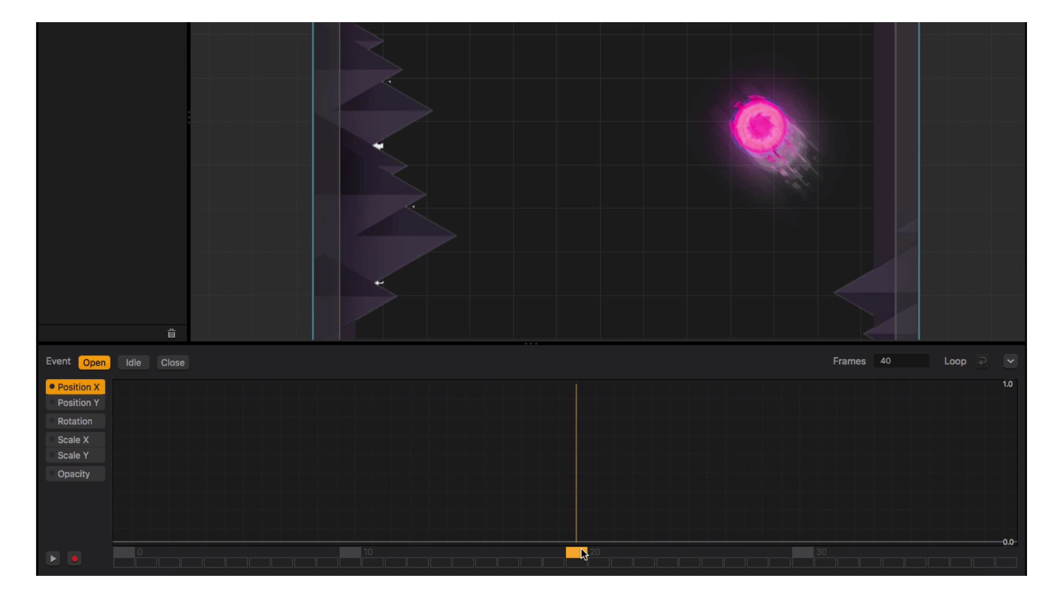
left_click(772, 134)
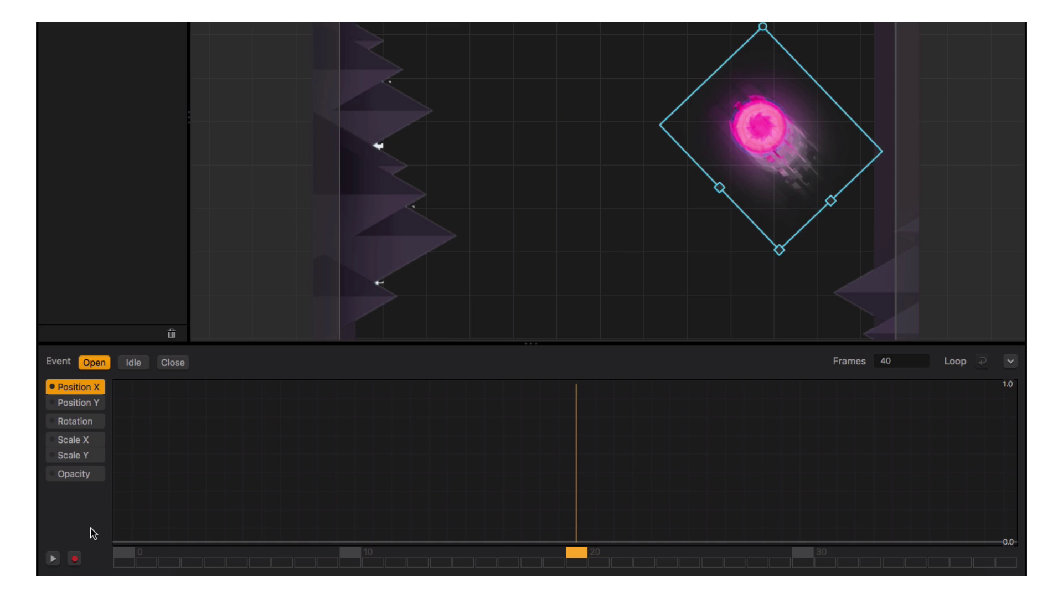
left_click(74, 559)
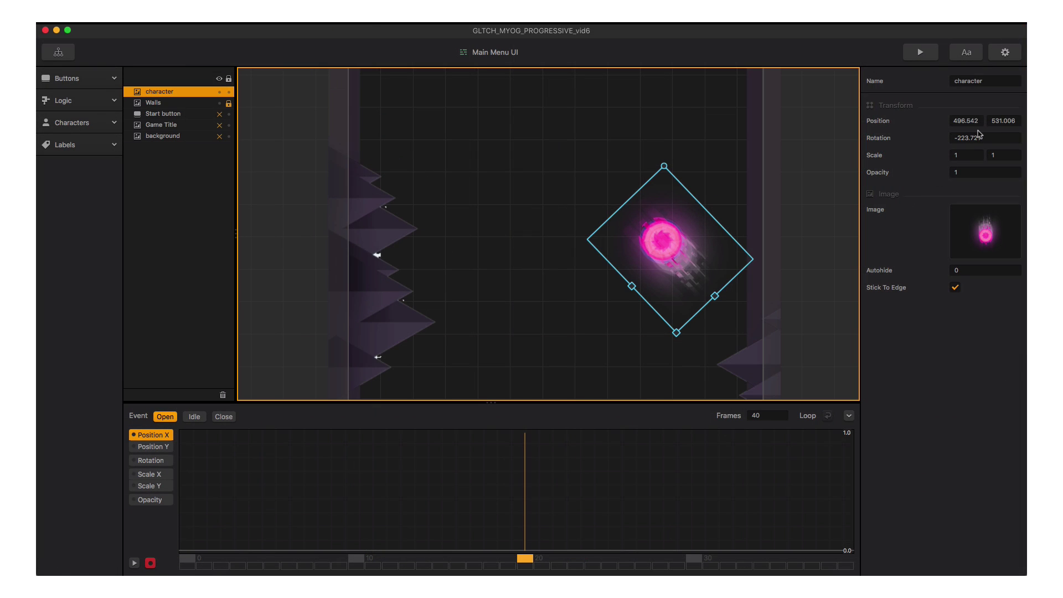
left_click(977, 122)
key("Return")
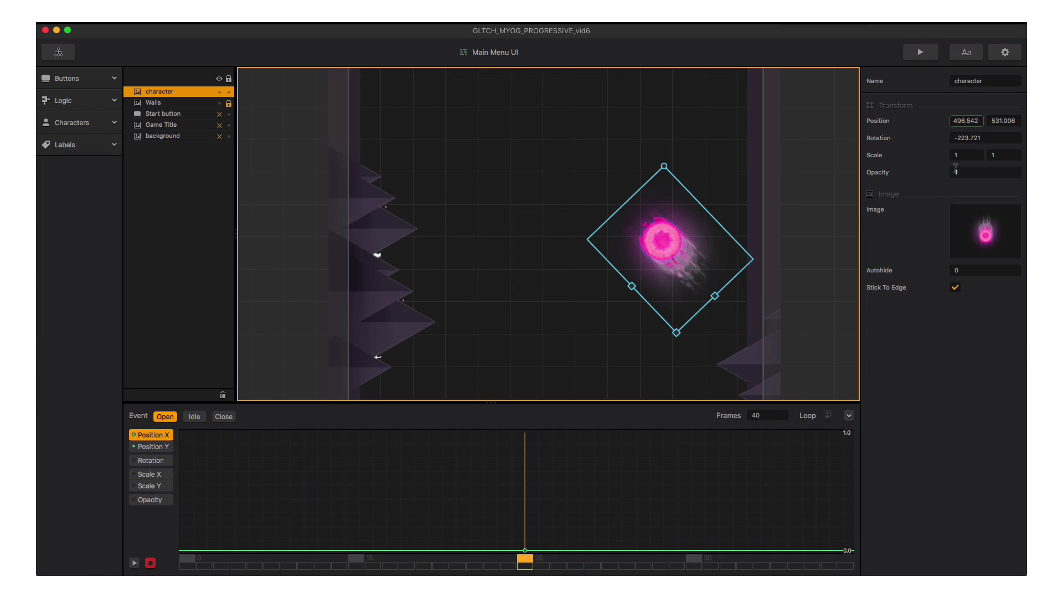
left_click(962, 170)
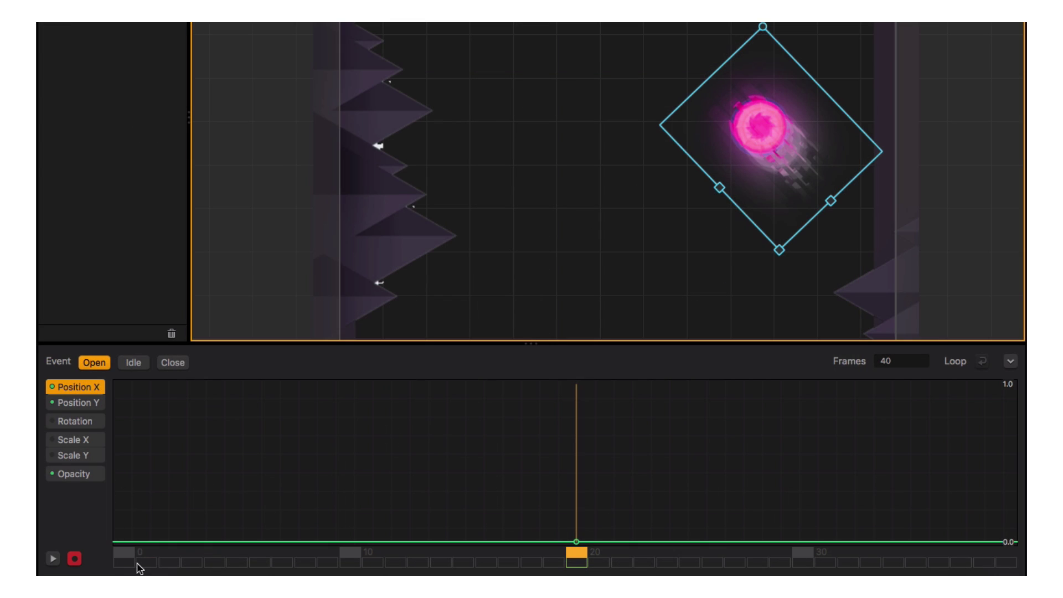
At frame 0, move the character down to about 618.6, 428.5 by the wall and set its opacity to 0
left_click(134, 553)
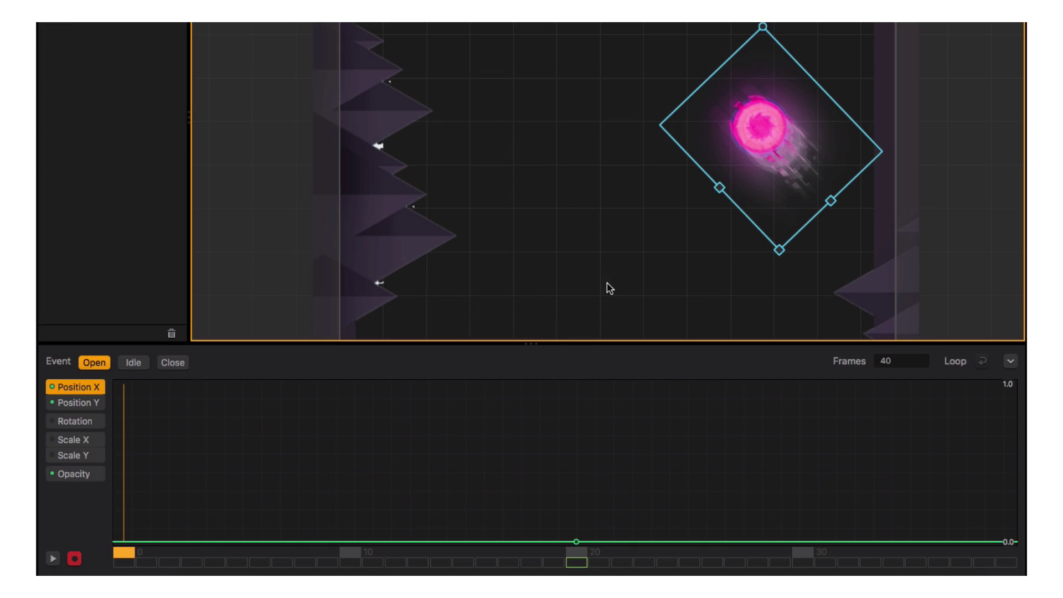
left_click_drag(757, 136, 863, 220)
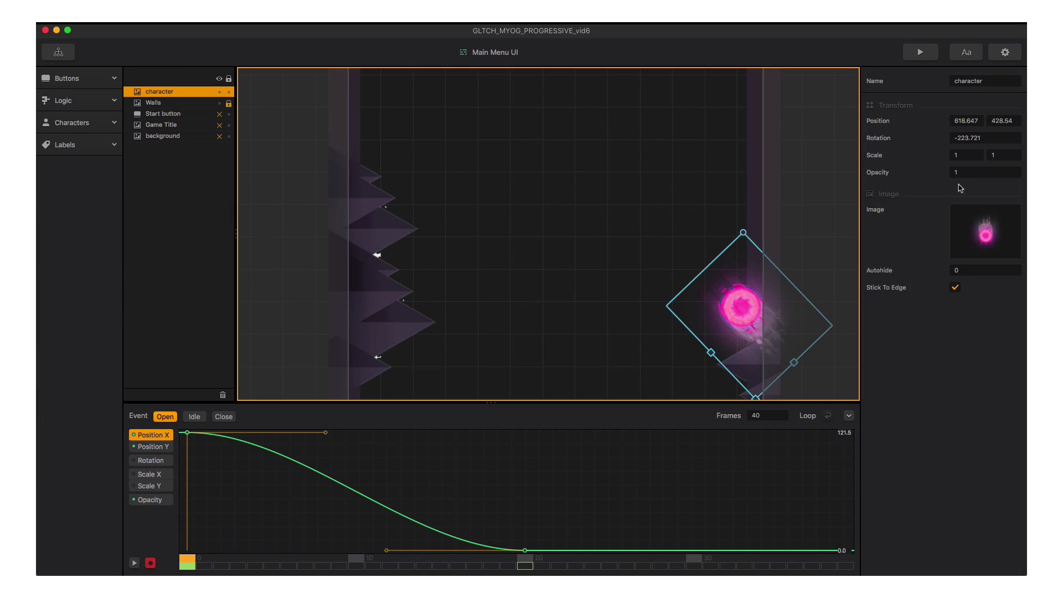
left_click(954, 172)
type("0")
key("Return")
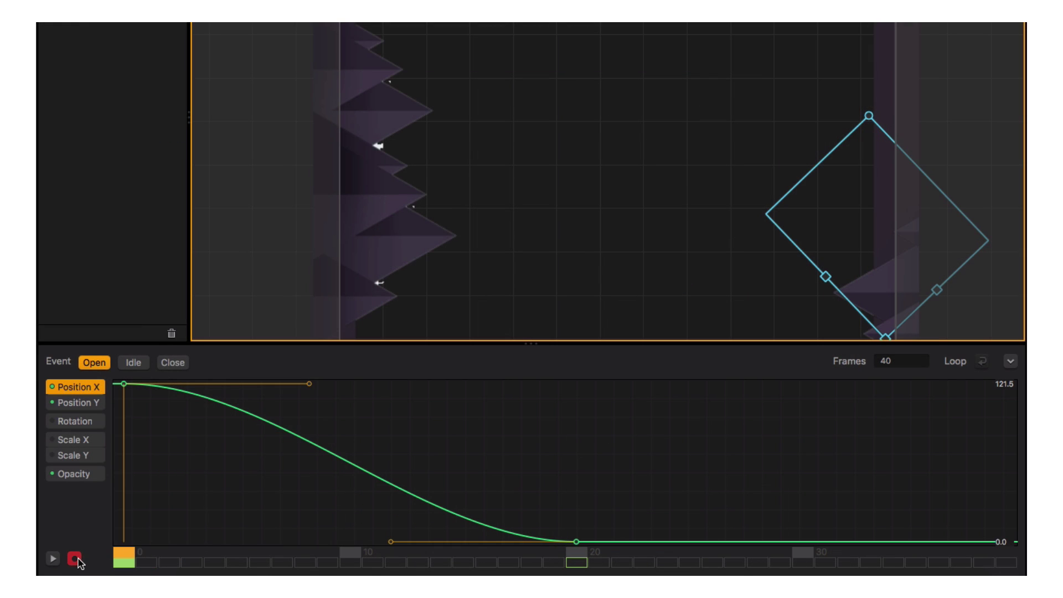
Stop recording, play the Open animation, and unhide the Start button, Game Title and background
left_click(75, 559)
left_click(53, 559)
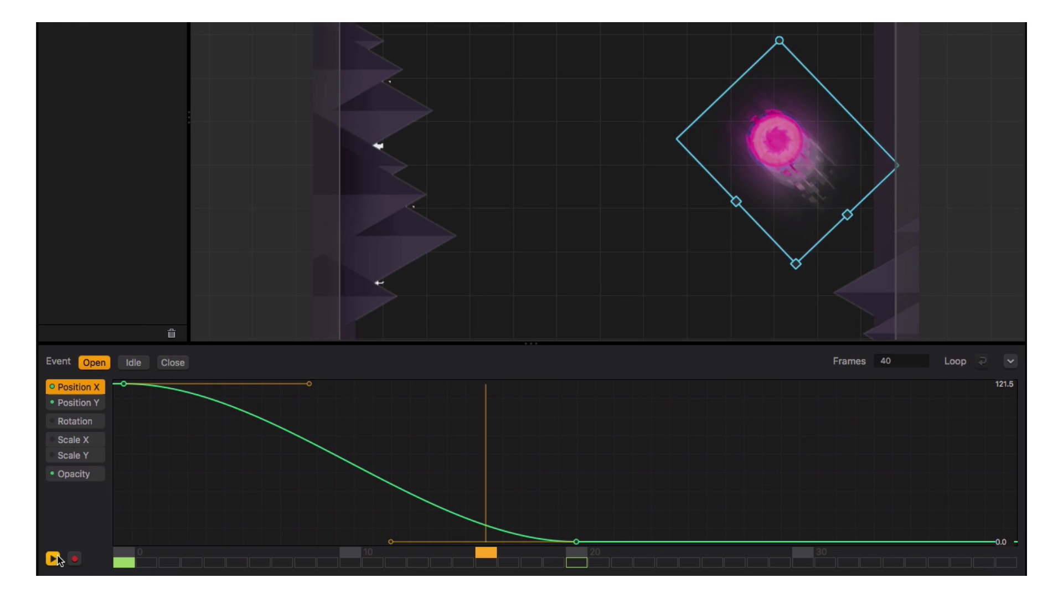
left_click(219, 114)
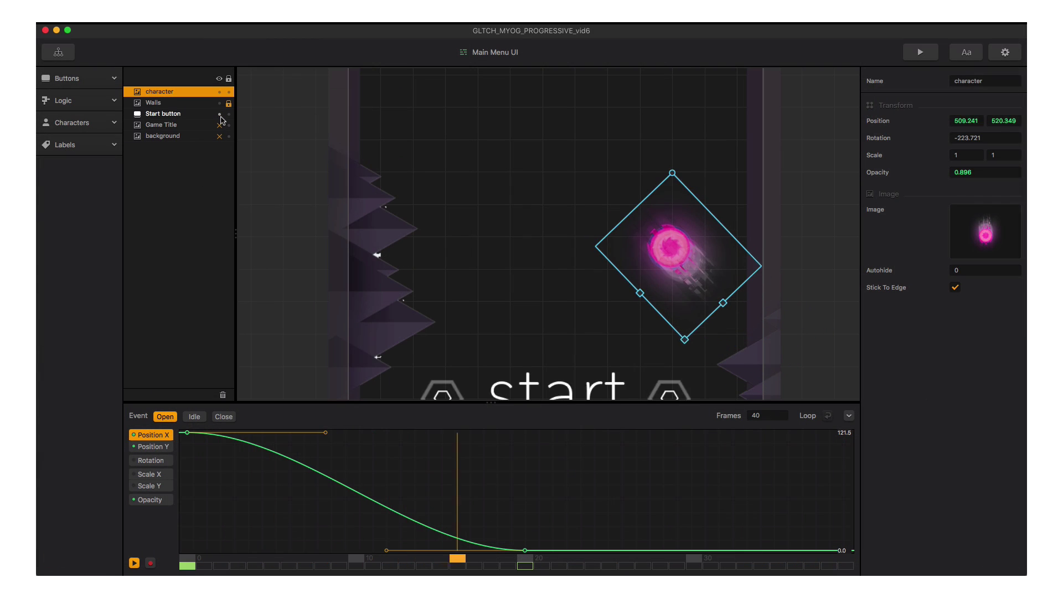
left_click(220, 125)
left_click(219, 137)
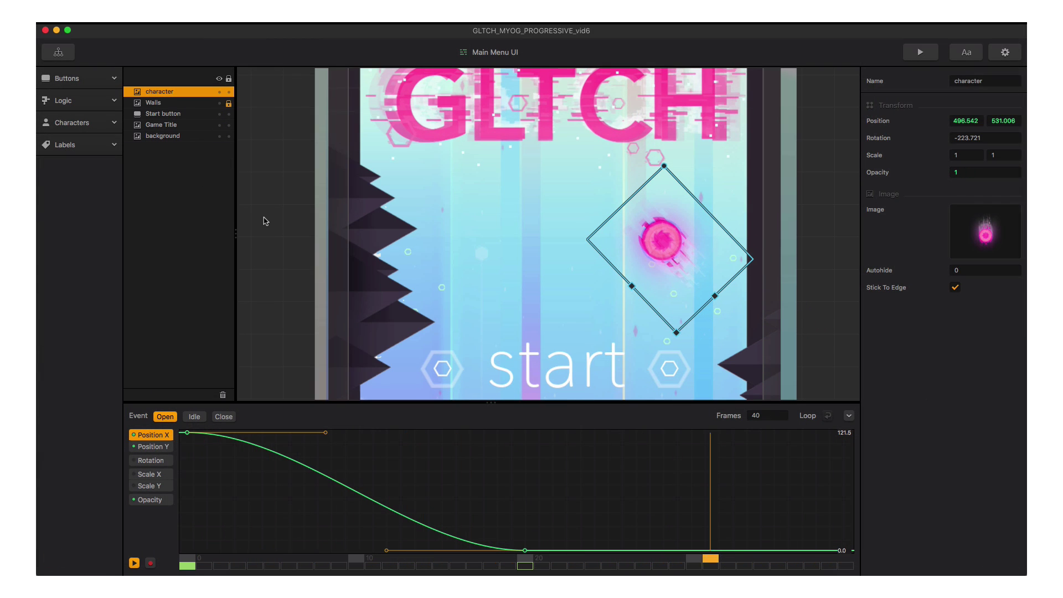
Watch the complete Open animation with all menu elements shown, and stop playback
scroll(264, 221, "down", 5)
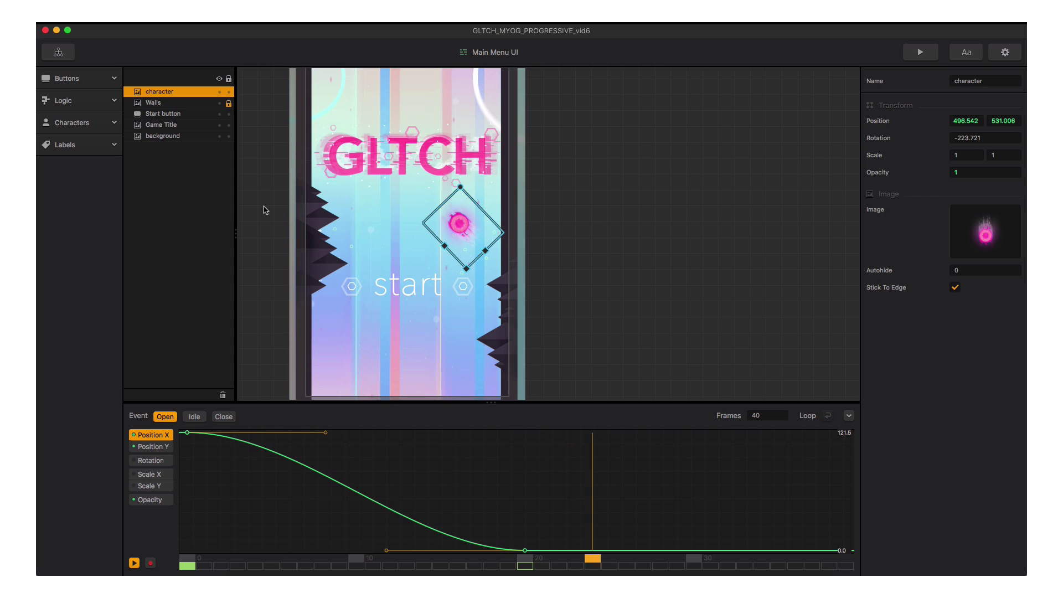
scroll(280, 199, "up", 3)
scroll(351, 194, "down", 4)
left_click_drag(351, 194, 434, 235)
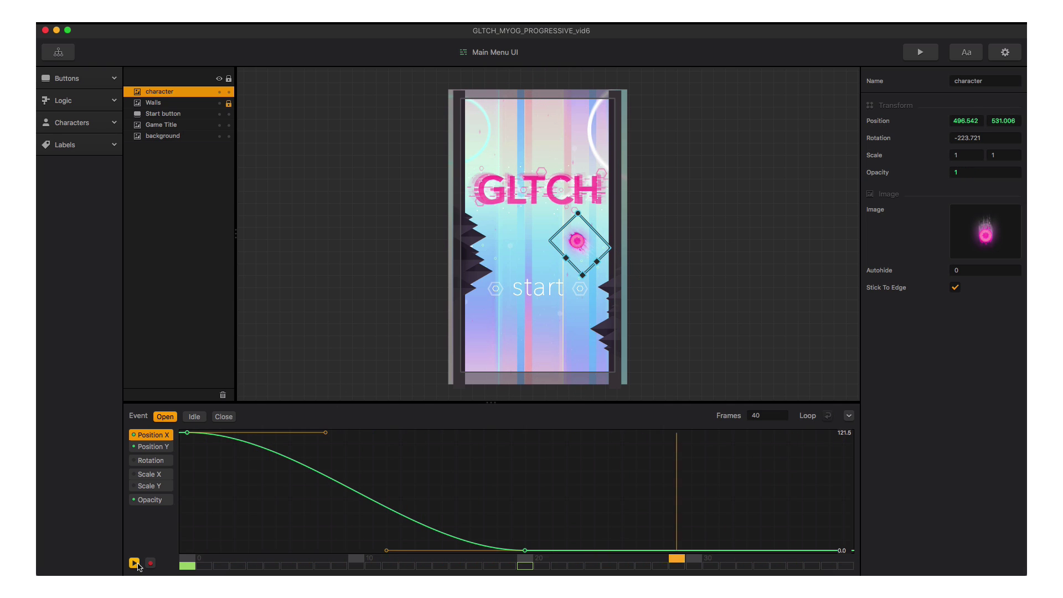
left_click(134, 563)
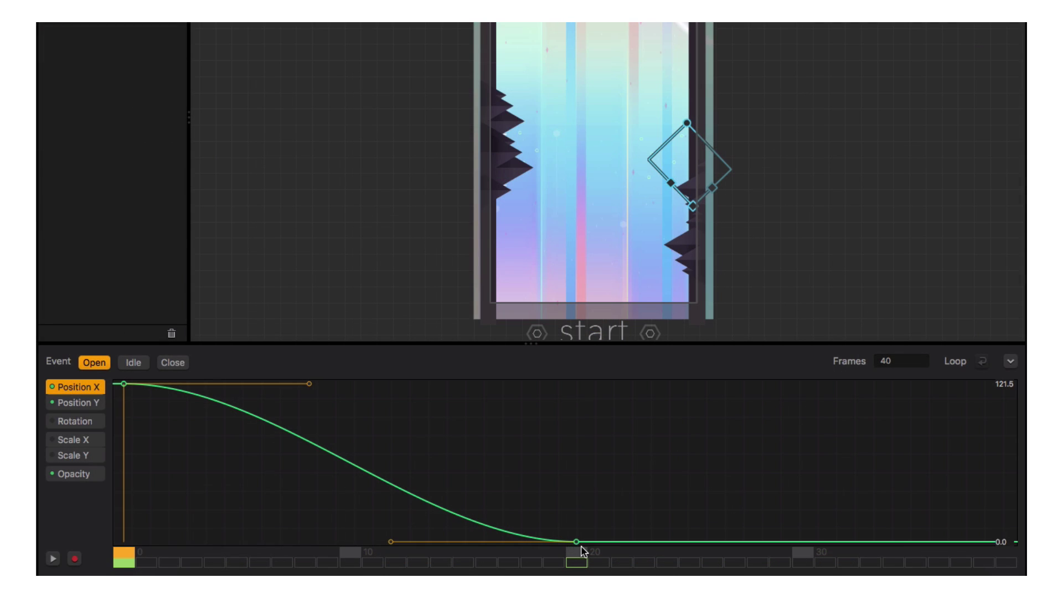
Shorten the Open animation to 20 frames
left_click(580, 549)
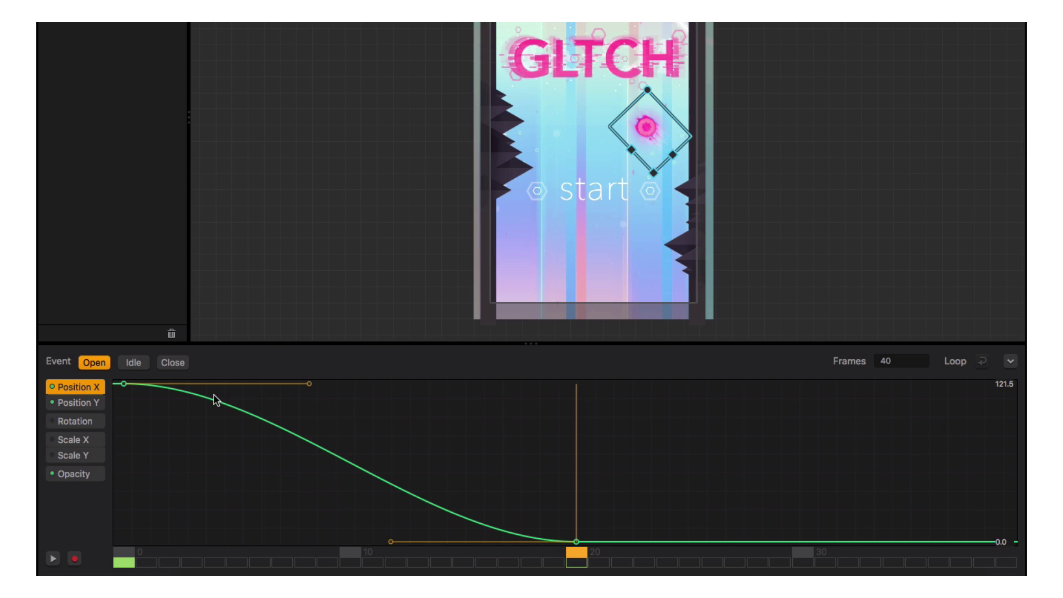
left_click(136, 364)
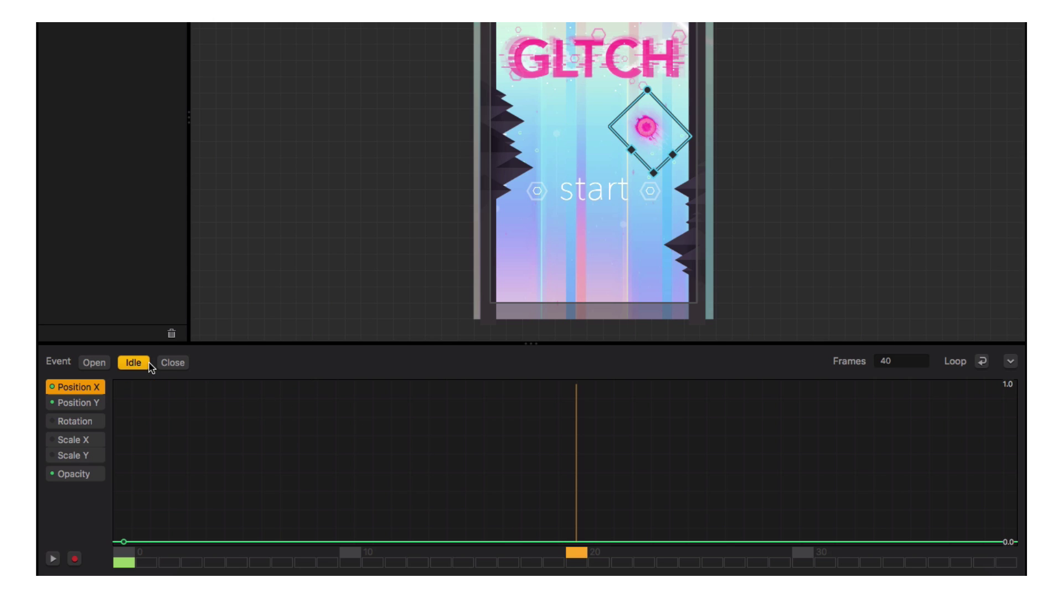
left_click(94, 363)
left_click(905, 362)
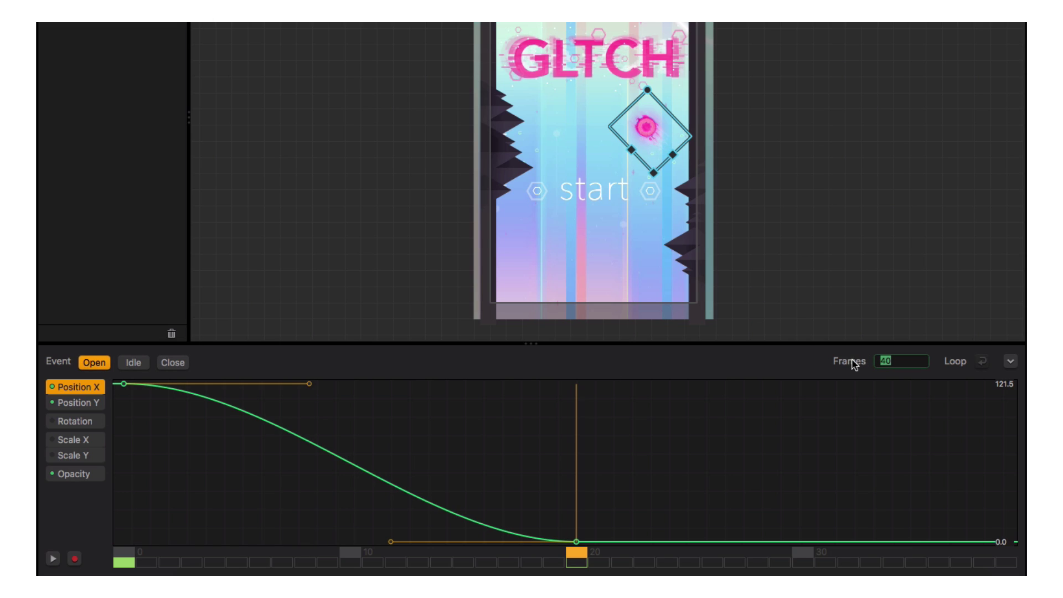
key("Return")
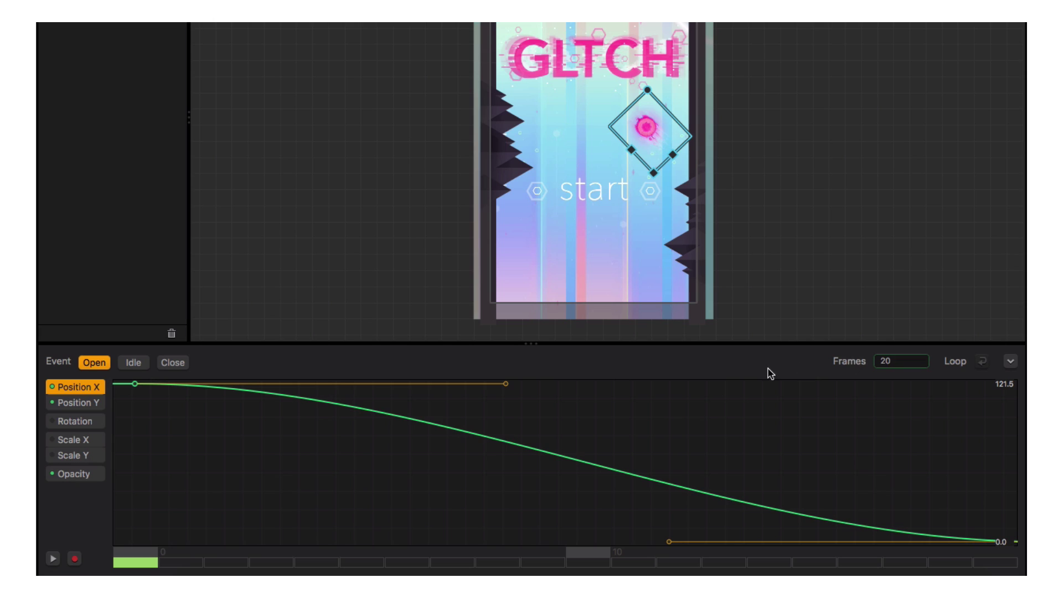
Compare how the title and Start button are placed in the Idle, Close and Open events
left_click(138, 363)
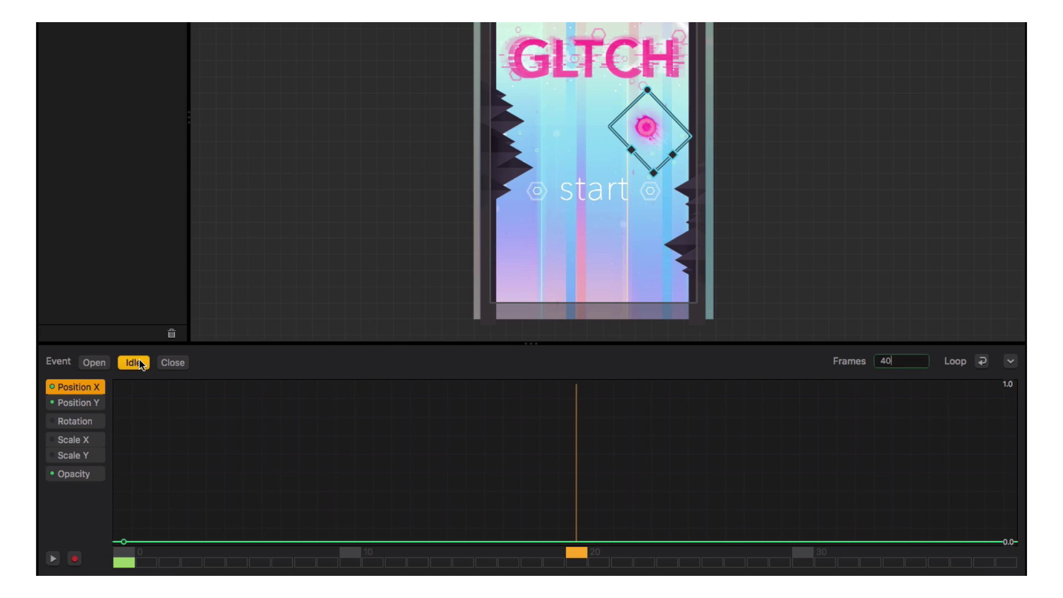
left_click(175, 362)
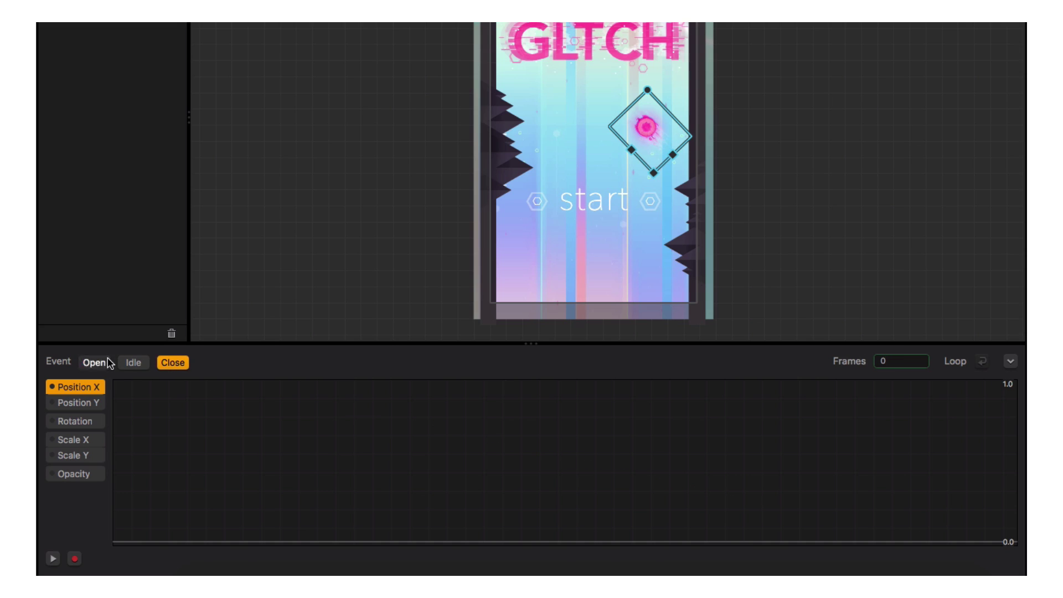
left_click(134, 363)
left_click(172, 363)
left_click(94, 363)
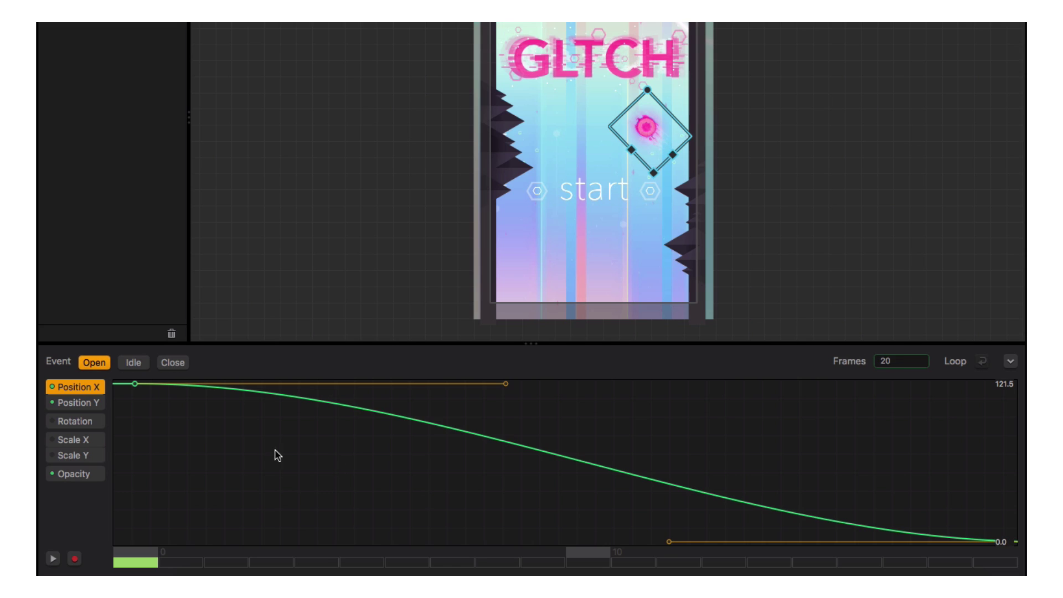
With recording on at the Open animation's last frame, set the Game Title's Y position to 811.935
left_click(999, 550)
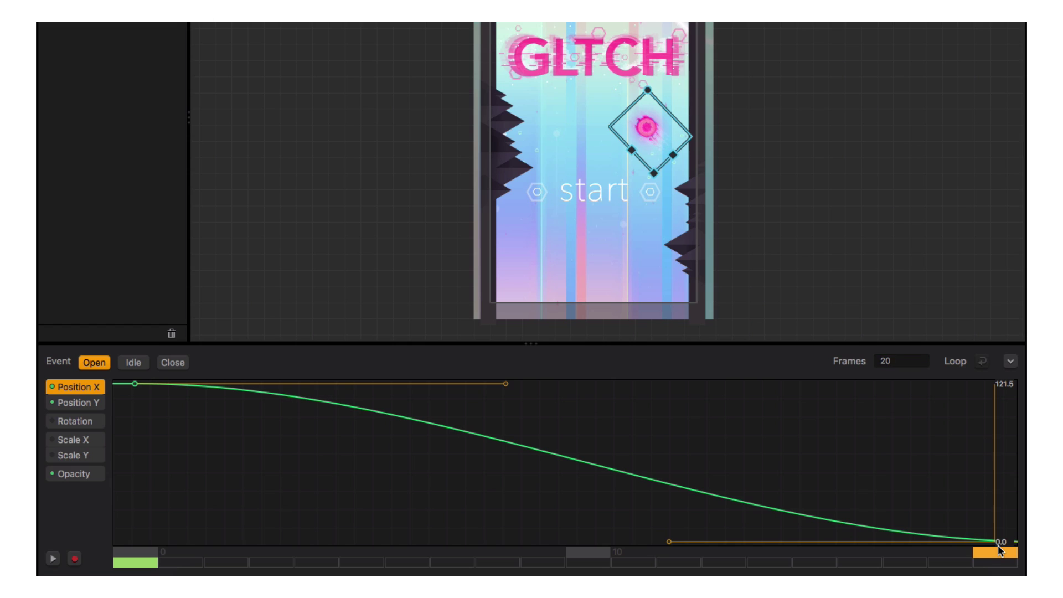
left_click(74, 558)
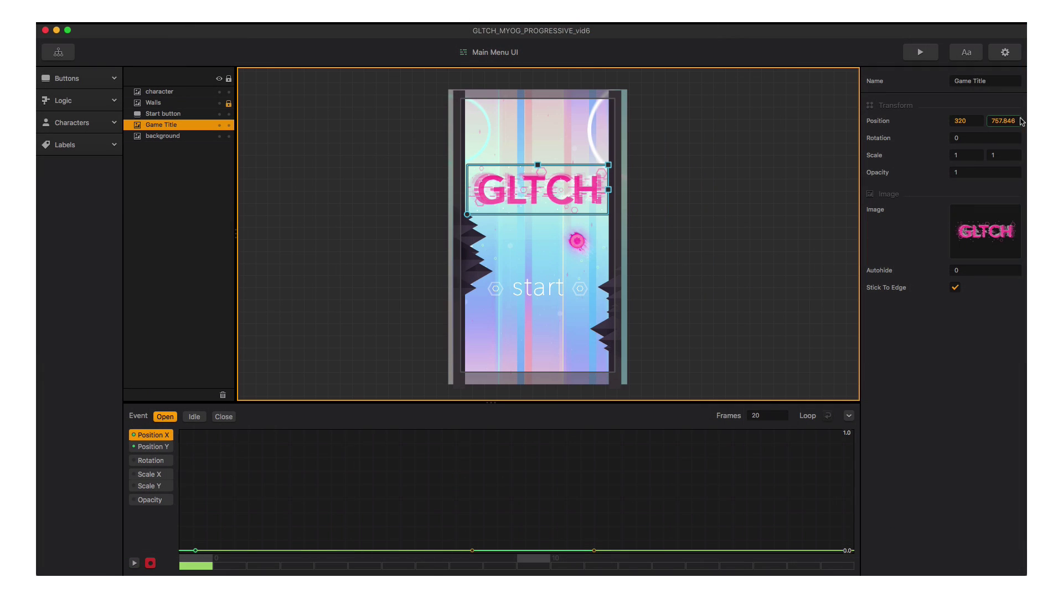
left_click(1003, 120)
left_click(989, 192)
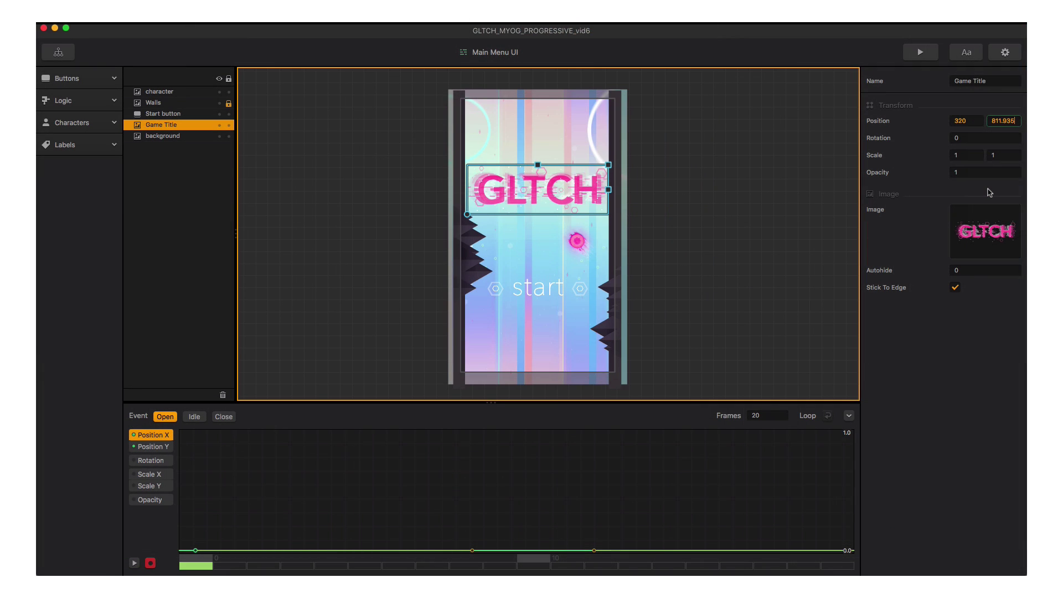
Copy the Start button's Y position, 320.312, from the Close event into the last frame of the Open animation
left_click(224, 417)
left_click(164, 114)
left_click(997, 120)
key("ctrl+c")
right_click(996, 120)
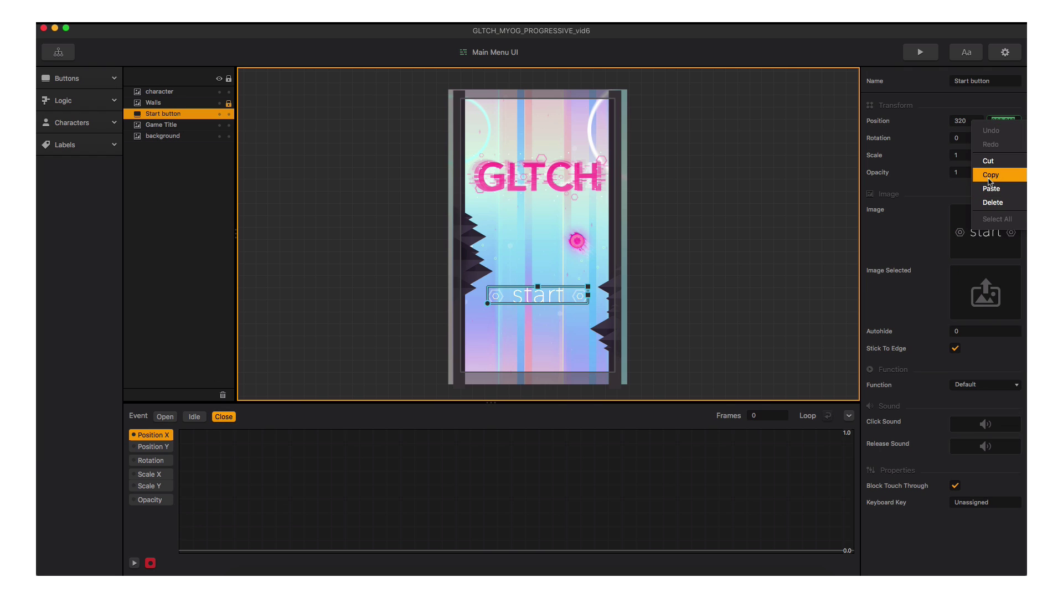
left_click(990, 166)
left_click(165, 416)
right_click(1014, 123)
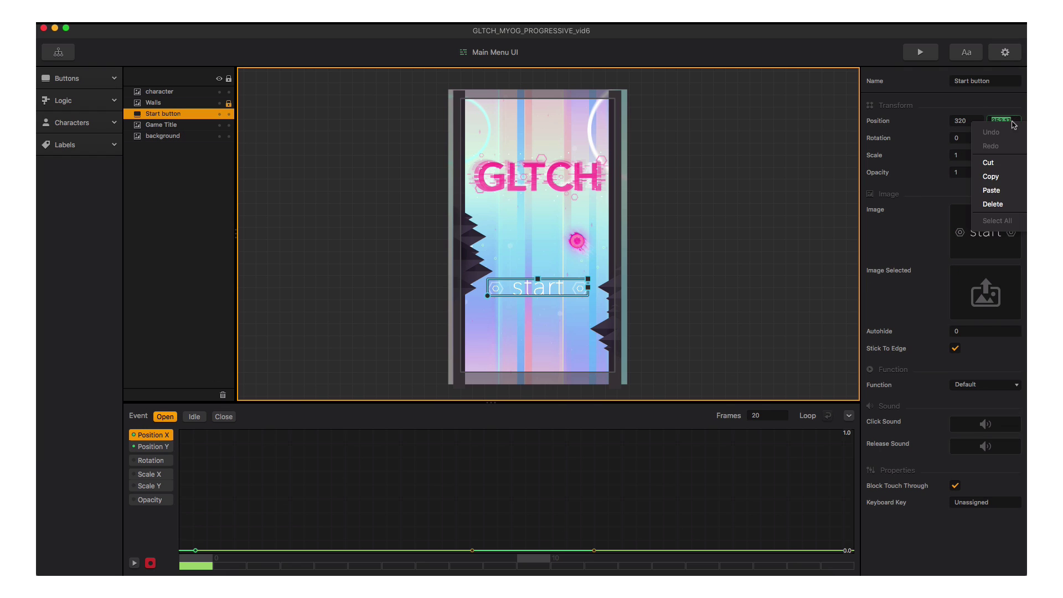
left_click(1008, 178)
Compare the menu layout across the Close, Open and Idle events, and replay the animation in the preview
left_click(223, 416)
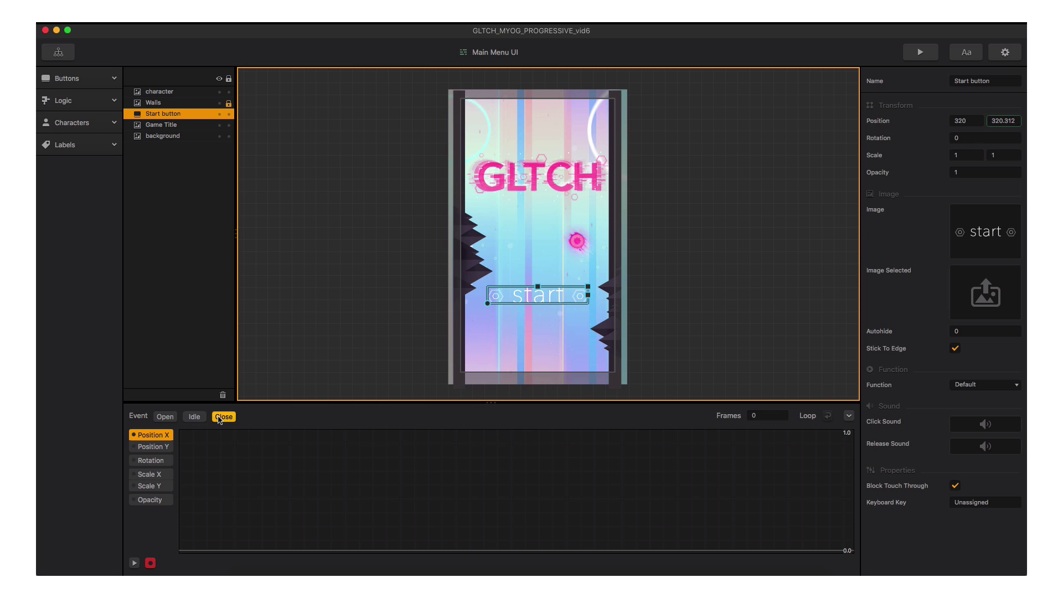
left_click(165, 416)
left_click(194, 416)
left_click(222, 417)
left_click(920, 52)
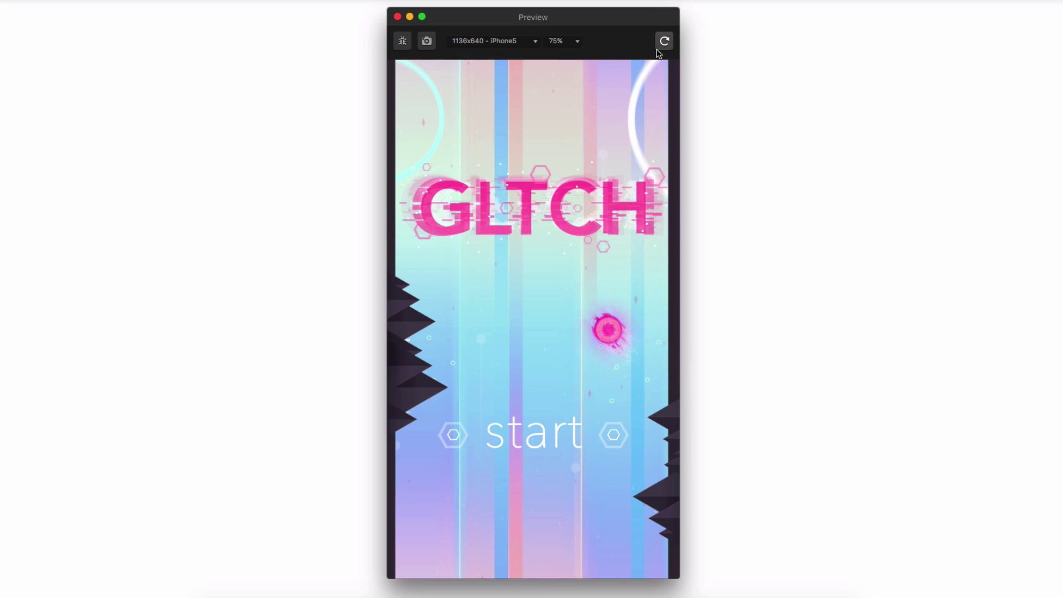
left_click(658, 50)
left_click(657, 50)
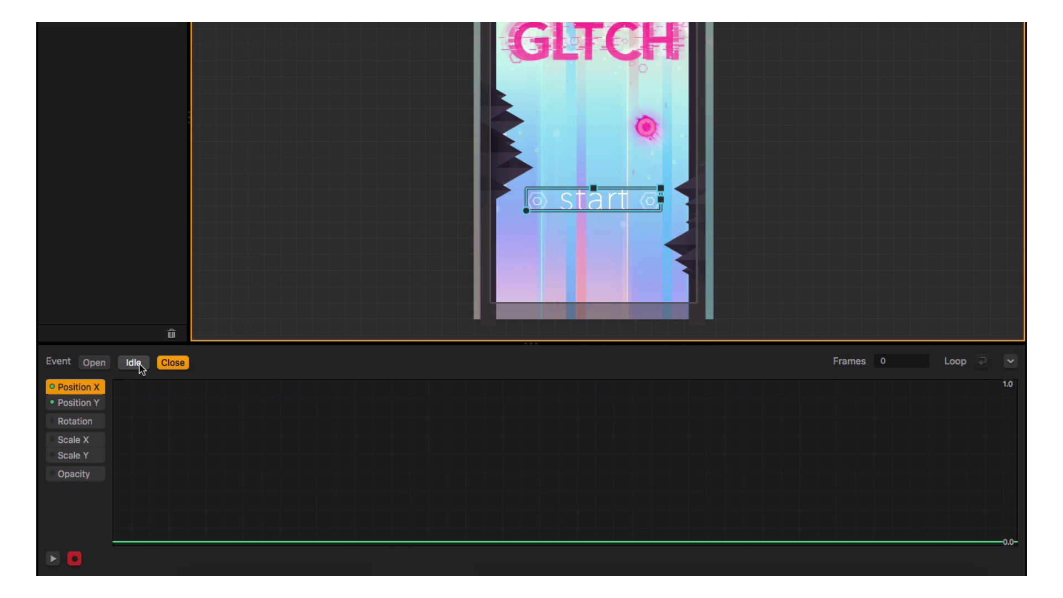
Set the Idle animation's length to 60 frames
left_click(134, 362)
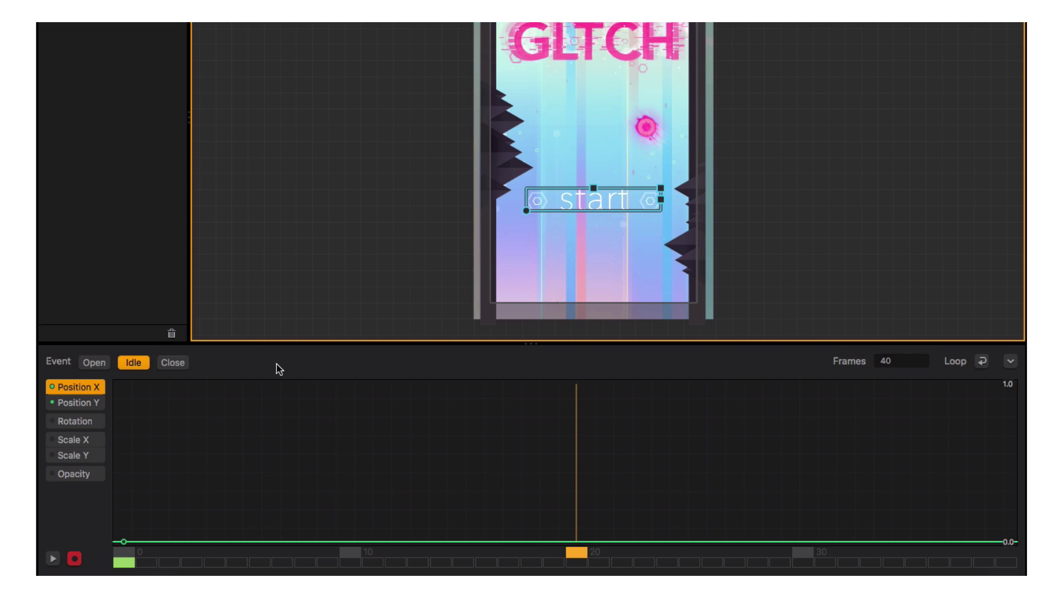
double_click(892, 360)
type("60")
key("Return")
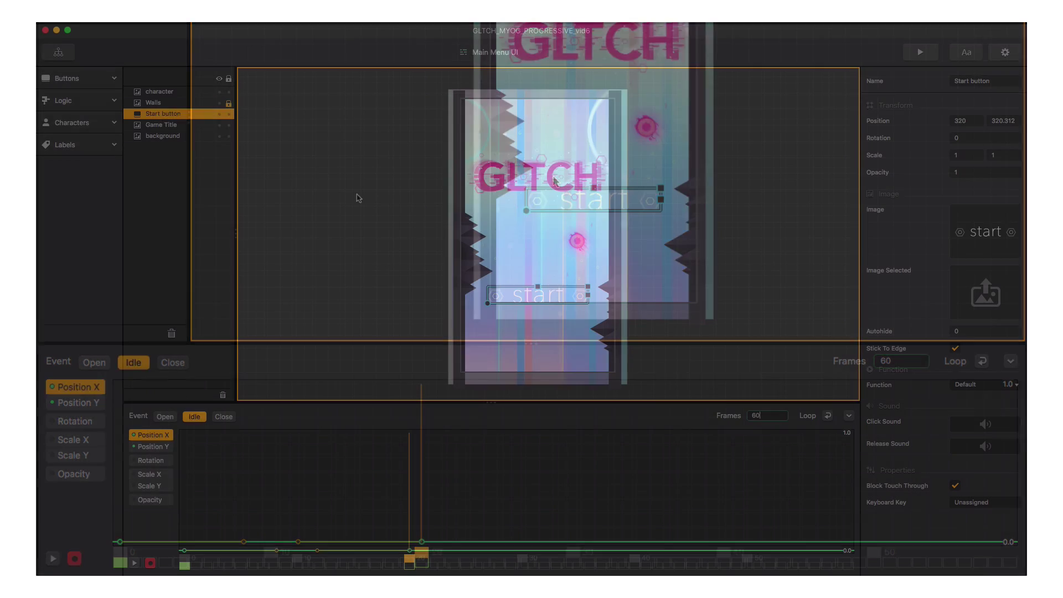
Hide the character, Walls, Game Title and background, and go to frame 0 of the Start button's Idle animation
left_click(219, 91)
left_click(220, 103)
left_click(219, 125)
left_click(219, 136)
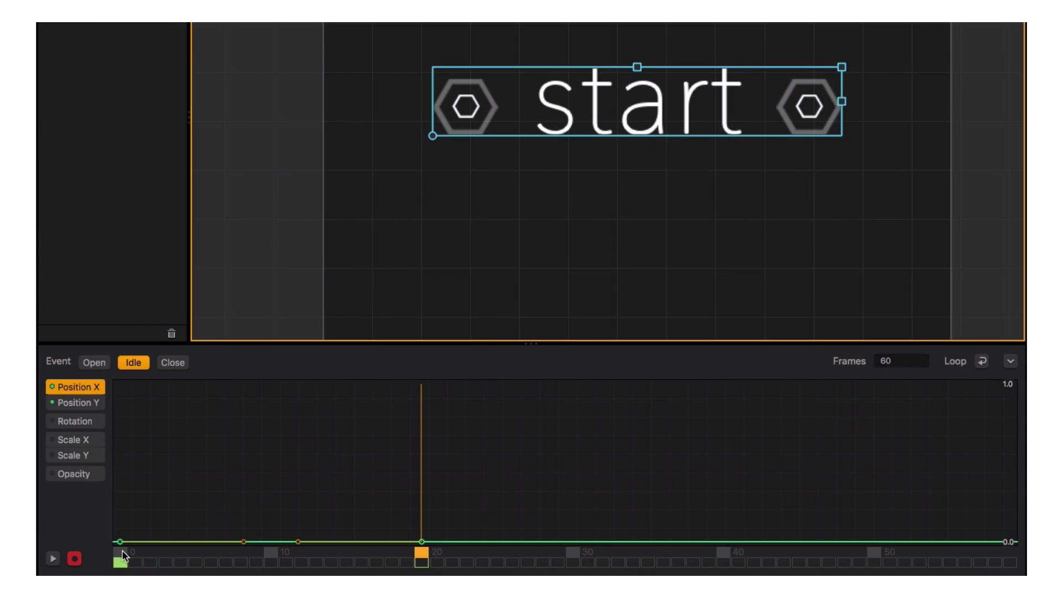
left_click(185, 556)
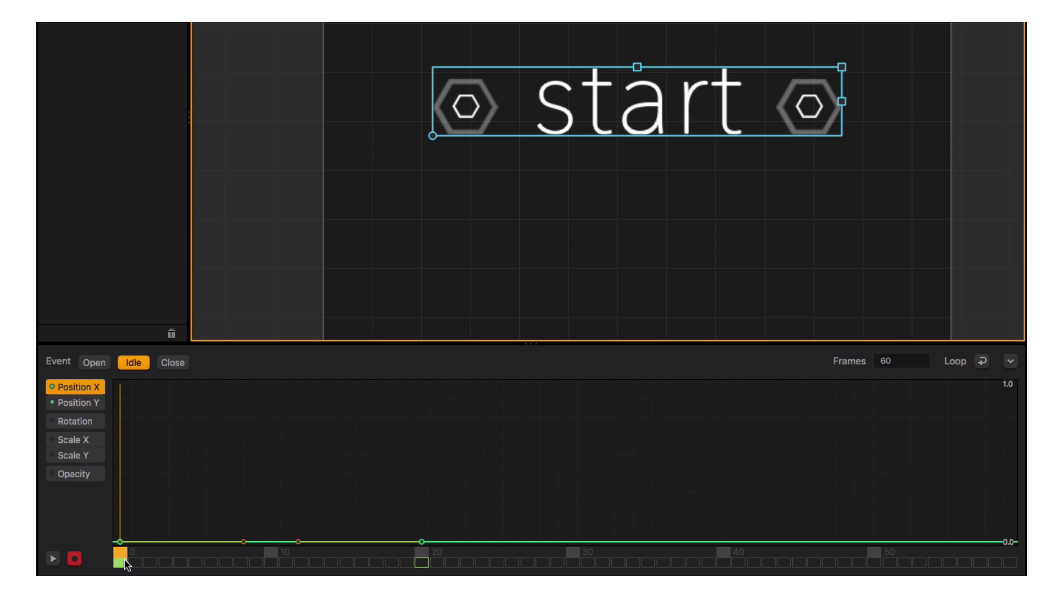
Key the Start button's rotation at 0 on frames 0 and 10 of its Idle animation
left_click(92, 422)
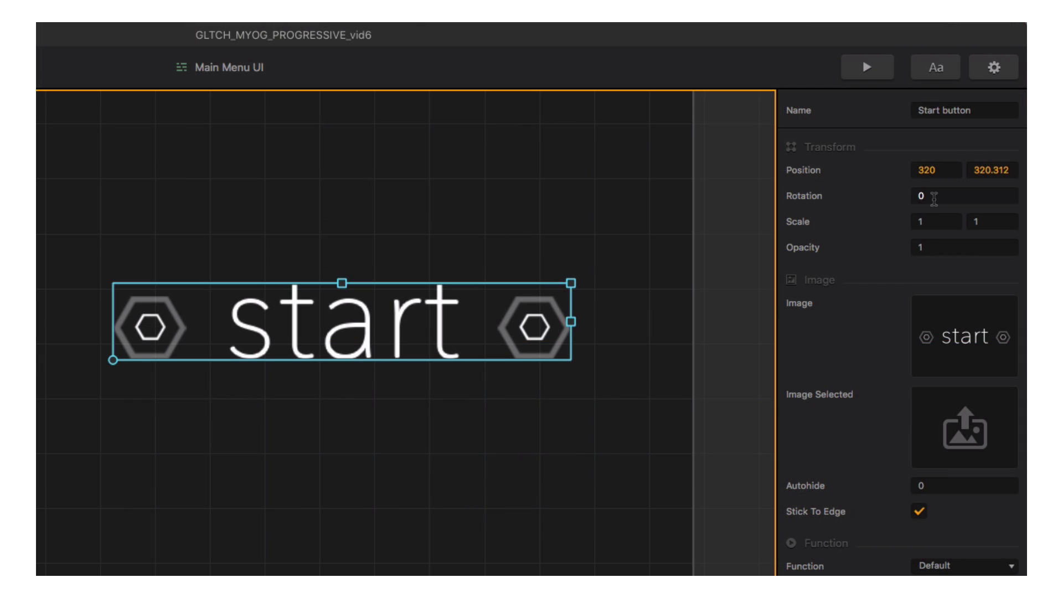
left_click(934, 197)
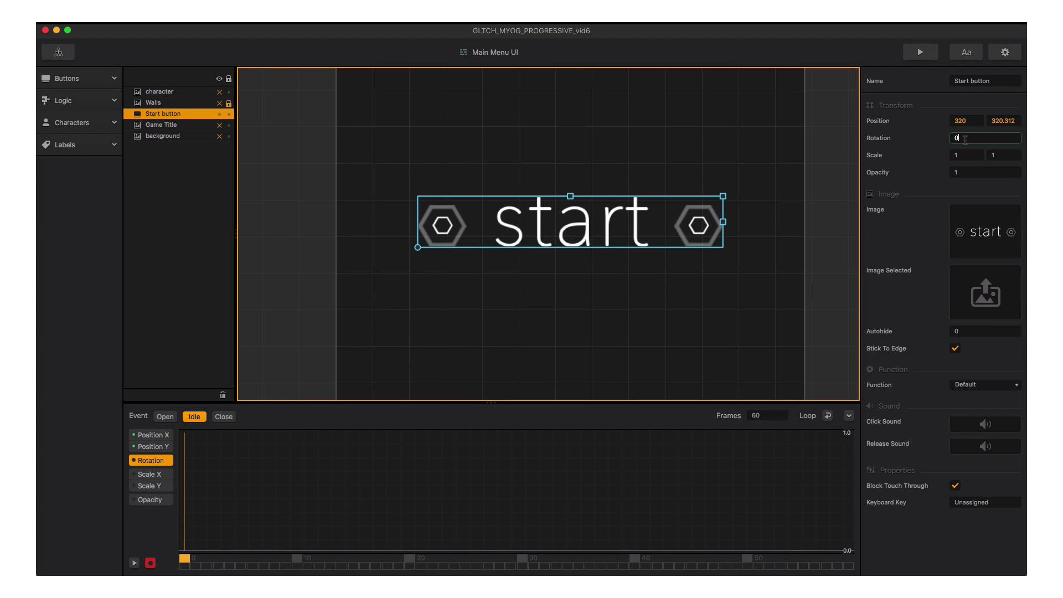
key("Return")
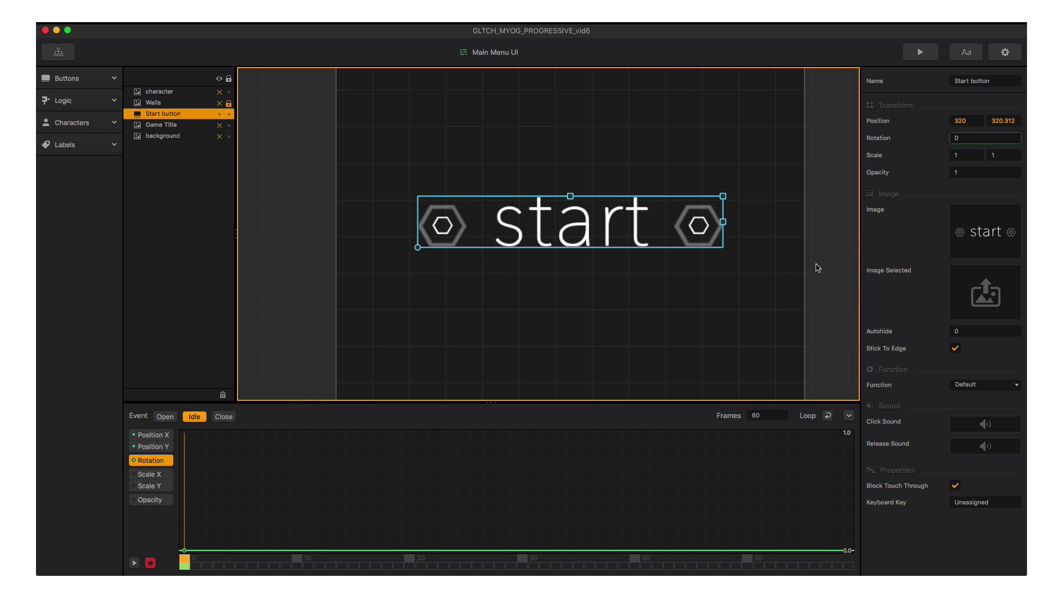
left_click_drag(193, 561, 293, 563)
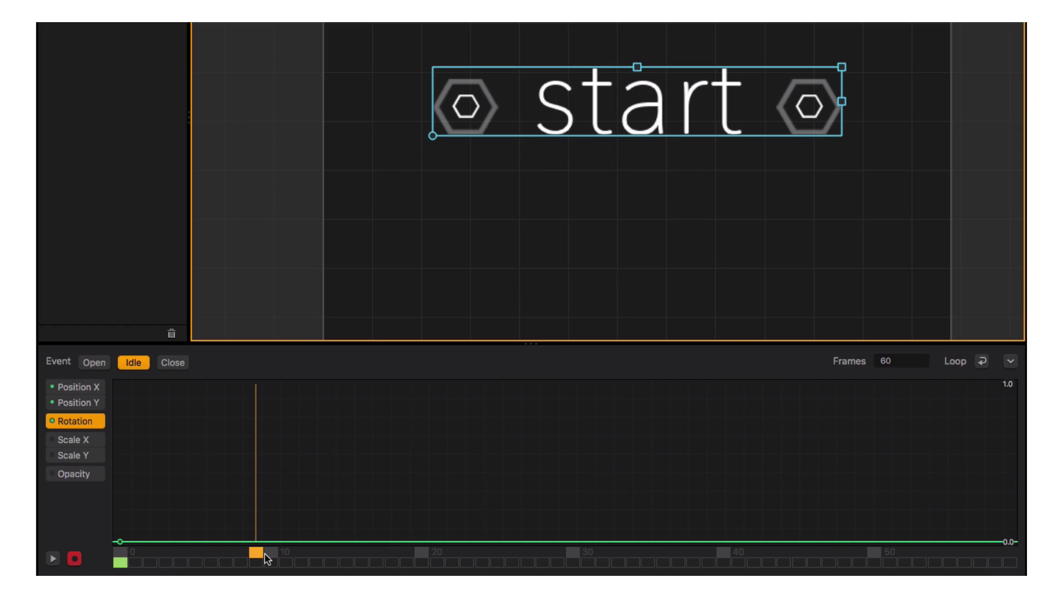
left_click(267, 558)
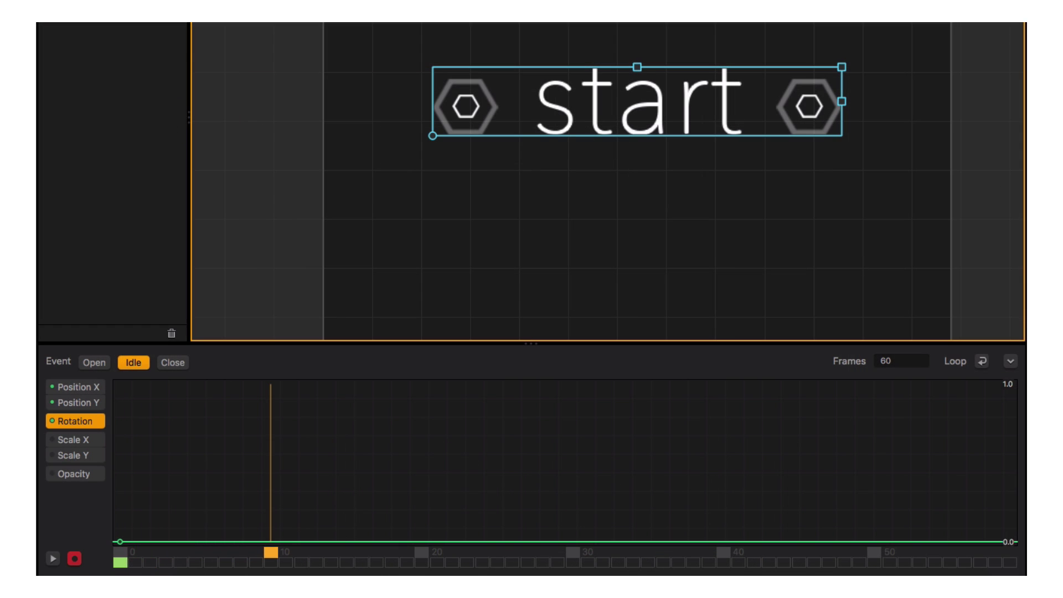
key("Return")
Key the Start button's rotation alternating between -2 and 2 on frames 12, 14, 16 and 18, returning to 0 on frame 20
key("Right")
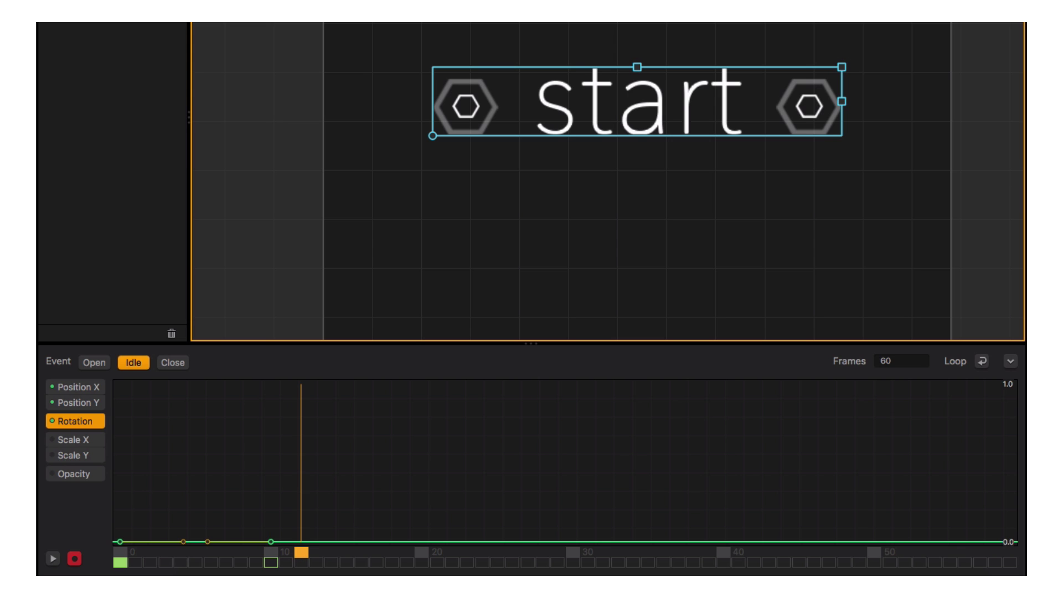
key("Left")
key("Left")
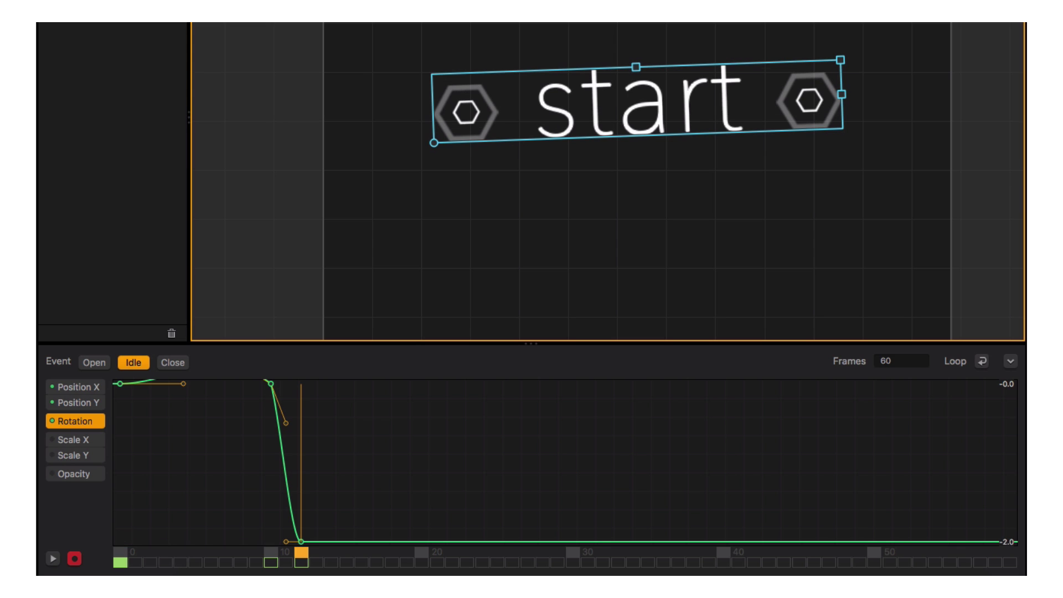
left_click(335, 558)
left_click_drag(772, 244, 767, 248)
left_click(363, 552)
left_click(393, 553)
left_click(422, 553)
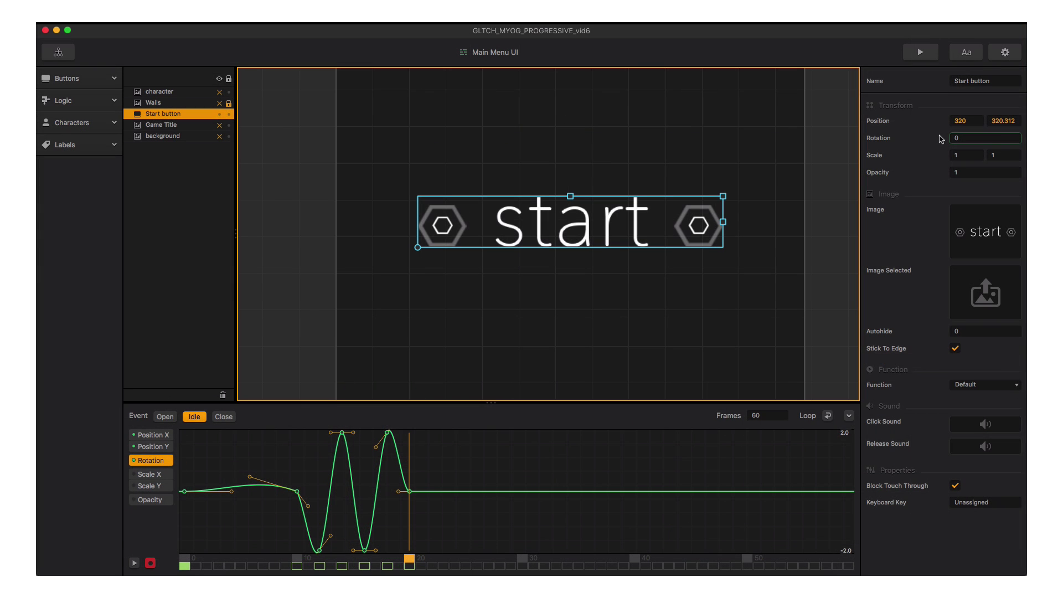
Show the character, Walls, Game Title and background again, and make sure looping is on for the Idle animation
left_click(219, 92)
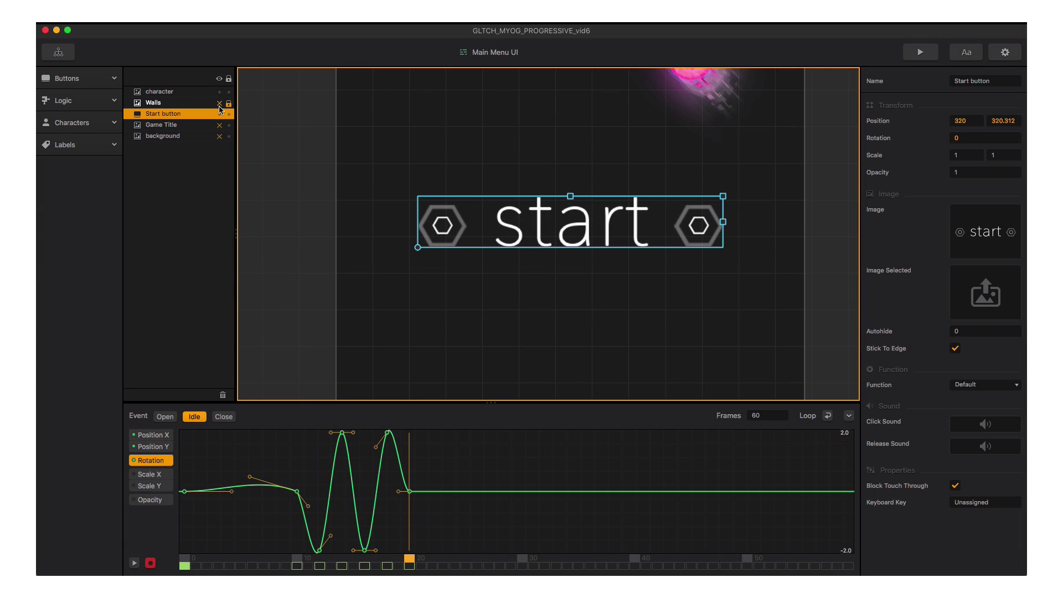
left_click(219, 103)
left_click(219, 136)
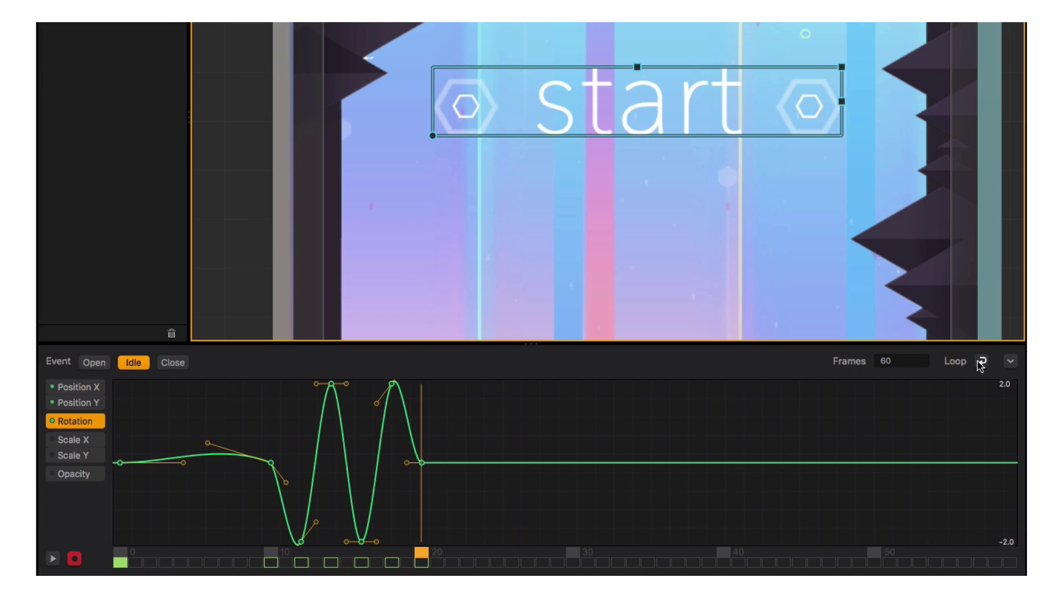
left_click(981, 361)
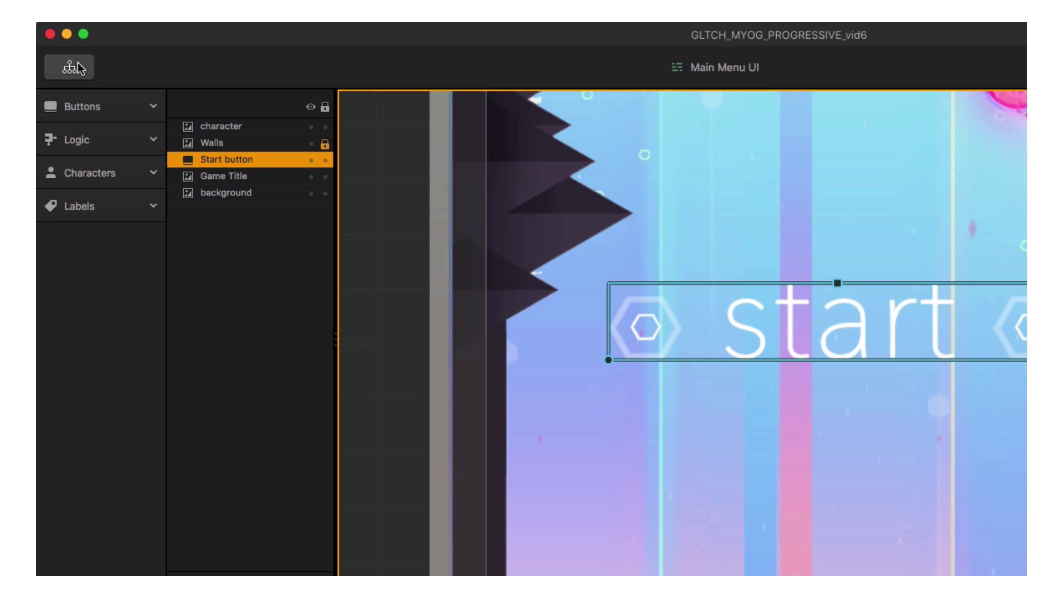
Open Game Over UI from the mind map and hide its Game Over title and Untitled background
left_click(74, 67)
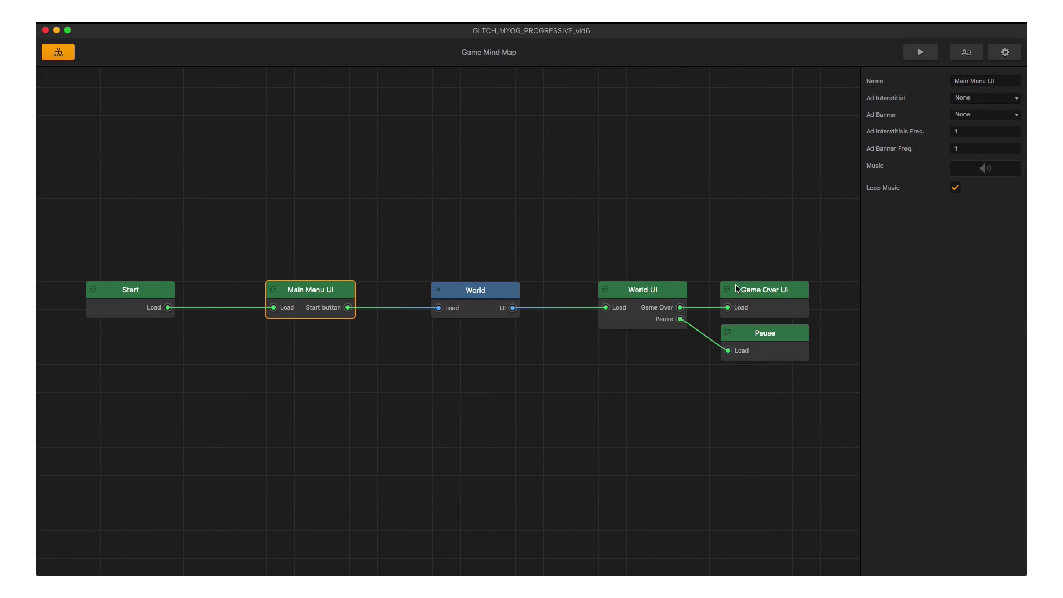
double_click(764, 290)
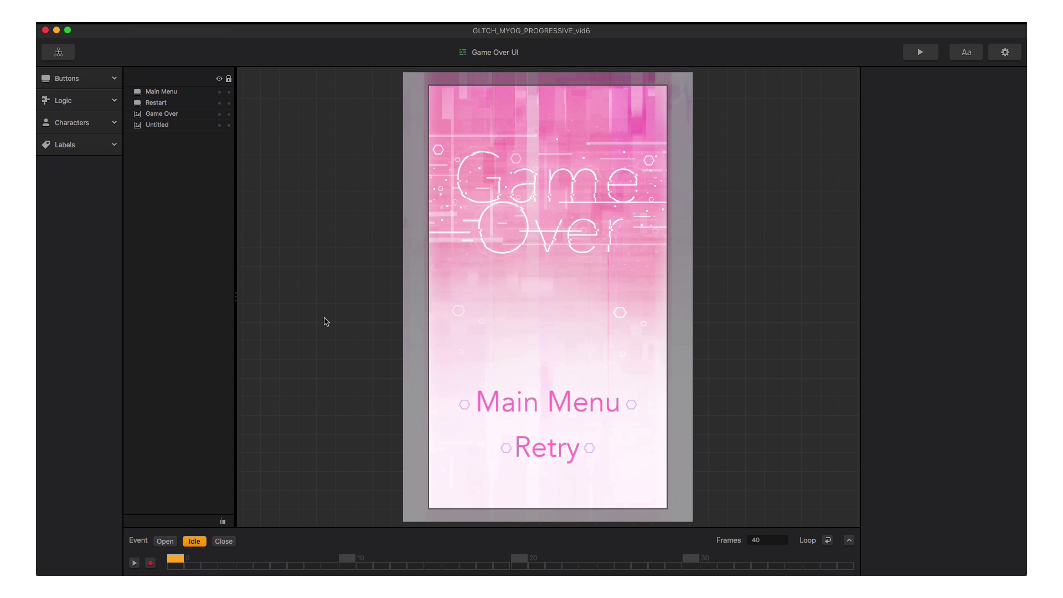
left_click(219, 92)
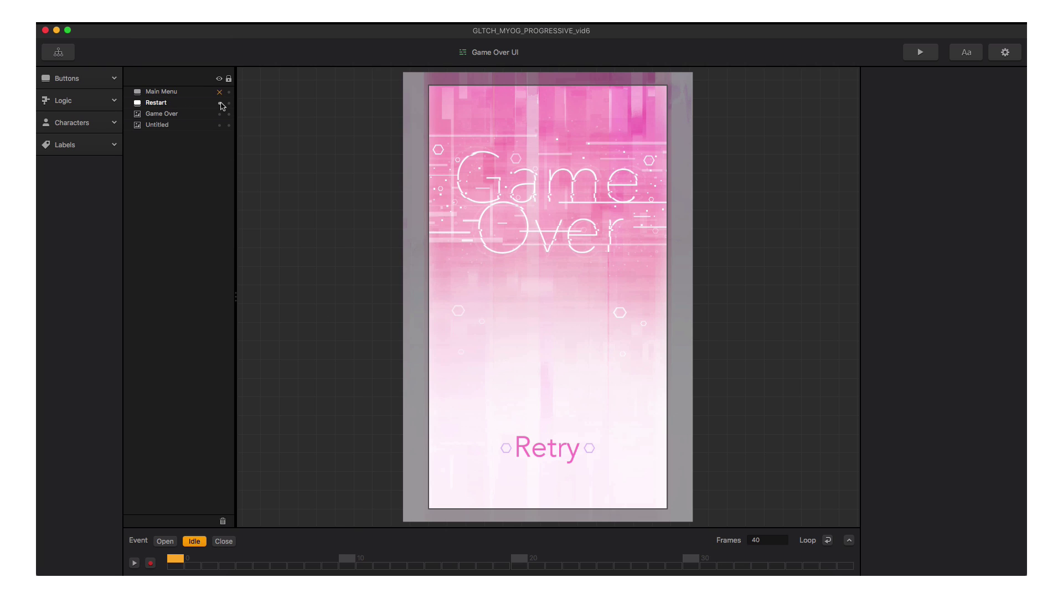
left_click(219, 92)
left_click(219, 114)
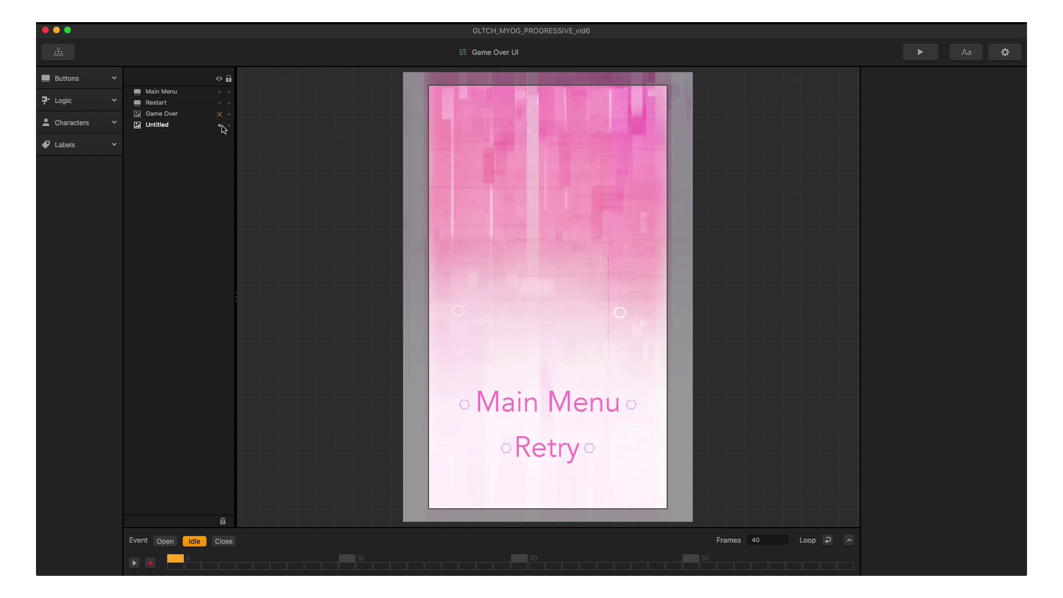
left_click(220, 126)
Record frame 0 of the Open animation with Main Menu off-canvas to the left and Retry off-canvas to the right
left_click(168, 540)
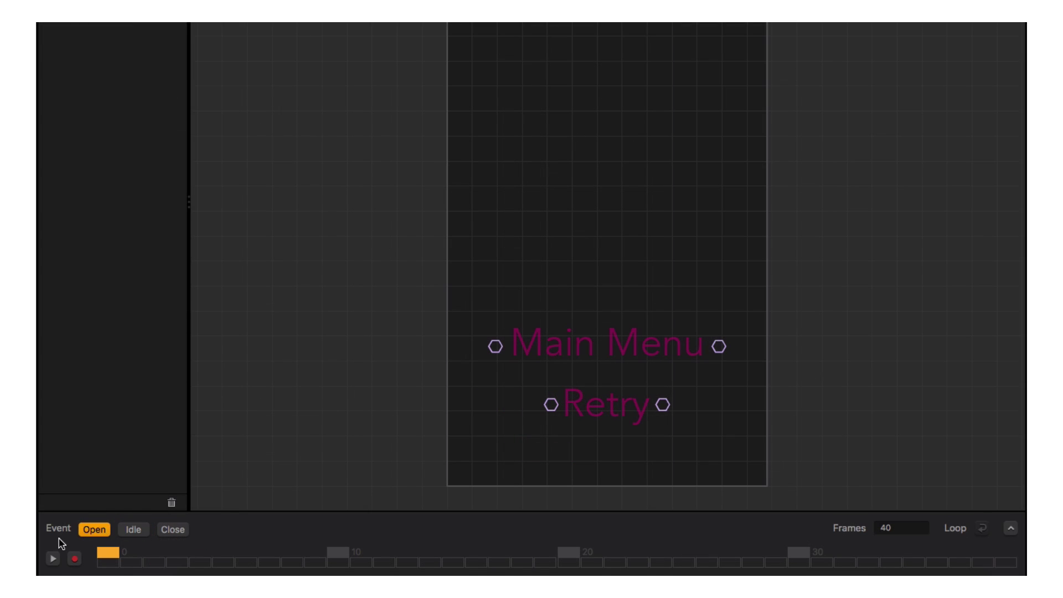
left_click(75, 559)
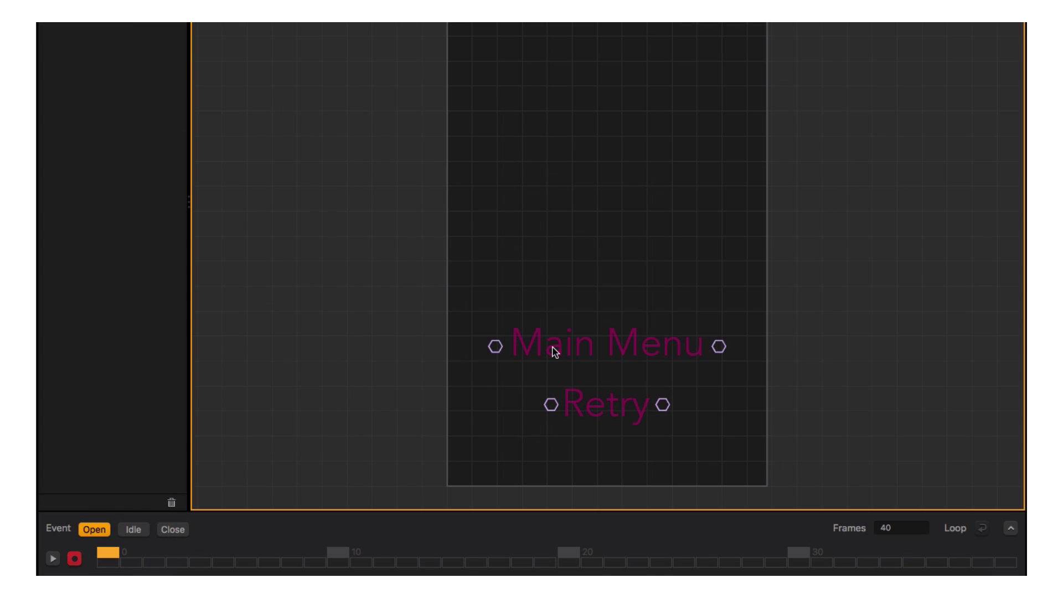
left_click_drag(555, 352, 258, 351)
left_click_drag(580, 399, 851, 399)
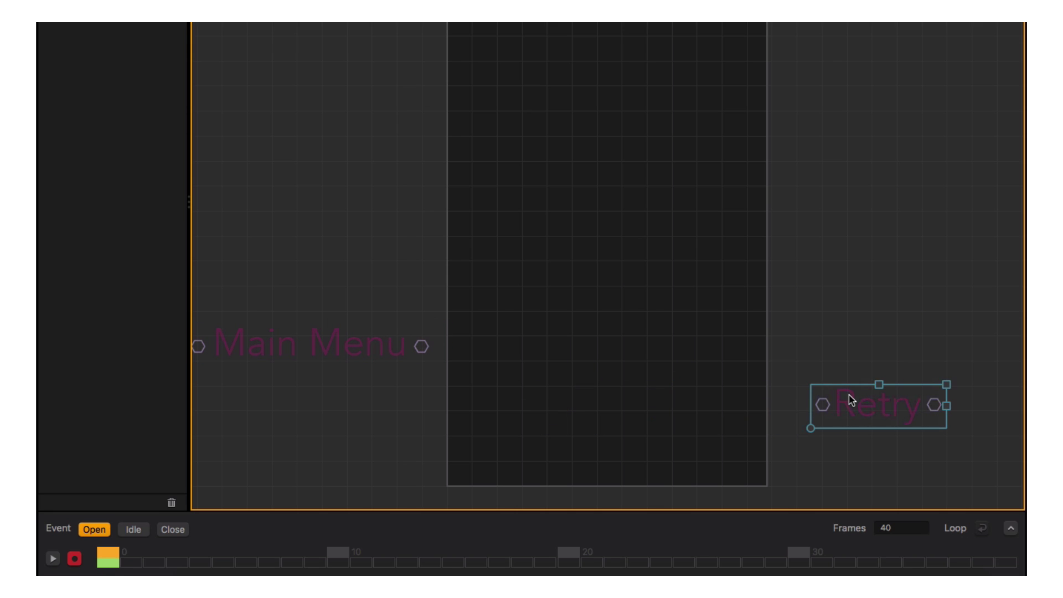
Return the Main Menu and Retry buttons to the horizontal centre of the canvas on frame 20 of the Open animation
left_click(568, 552)
left_click(181, 530)
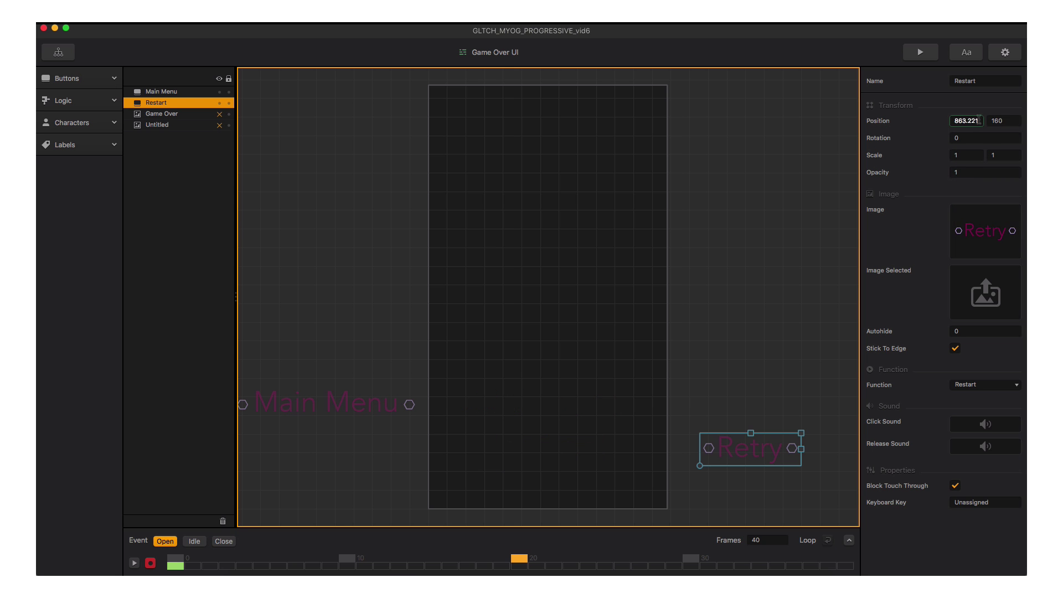
left_click(94, 529)
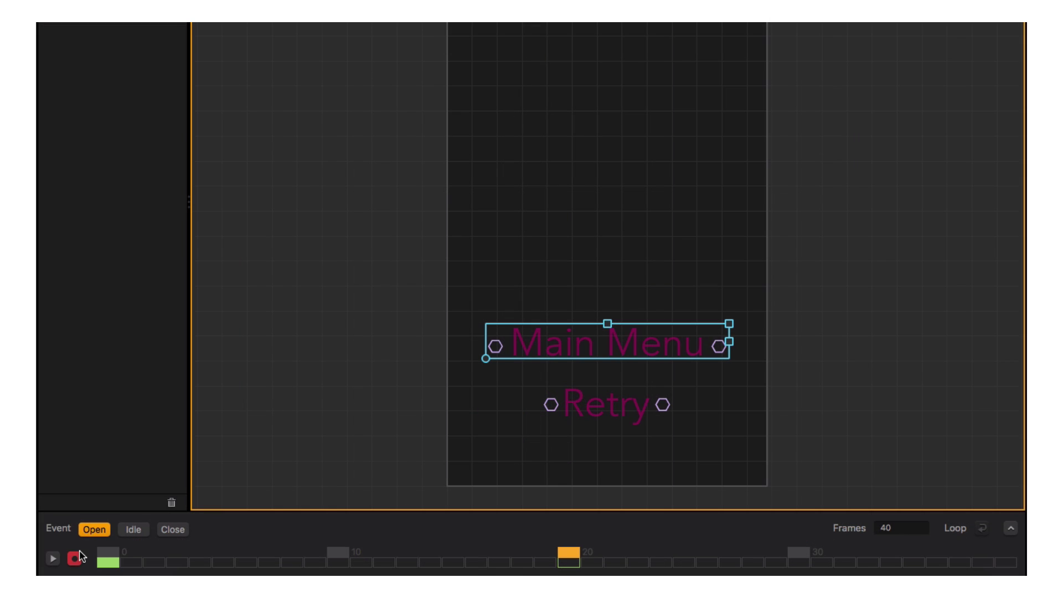
Set the Game Over screen's Open animation length to 20 frames
left_click(905, 525)
type("20")
key("Return")
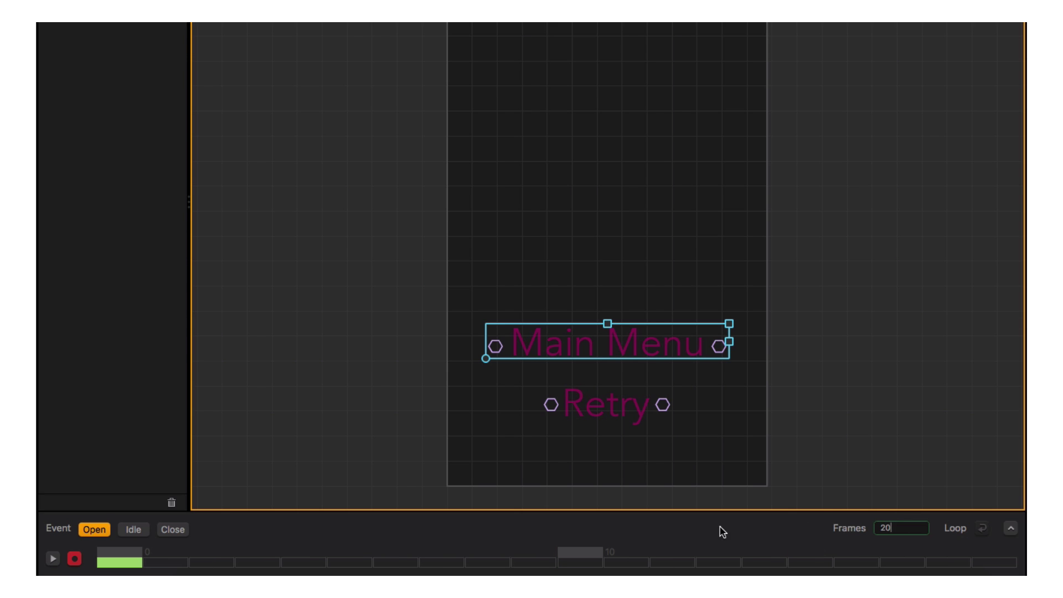
Switch to the Idle event, hide the Main Menu and Restart buttons, and show and select the Game Over title
left_click(134, 529)
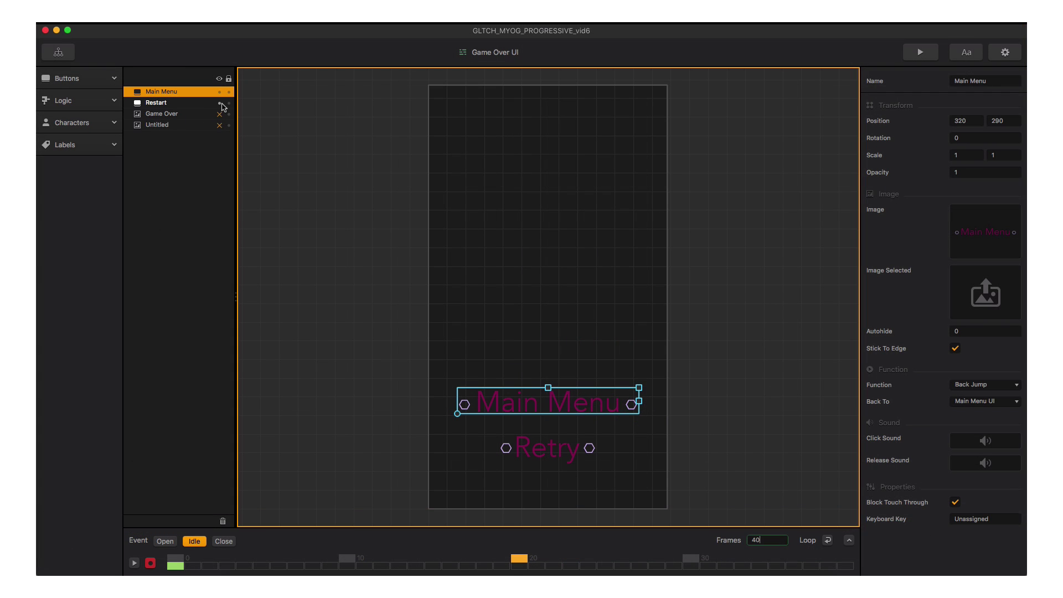
left_click(219, 103)
left_click(219, 91)
left_click(219, 114)
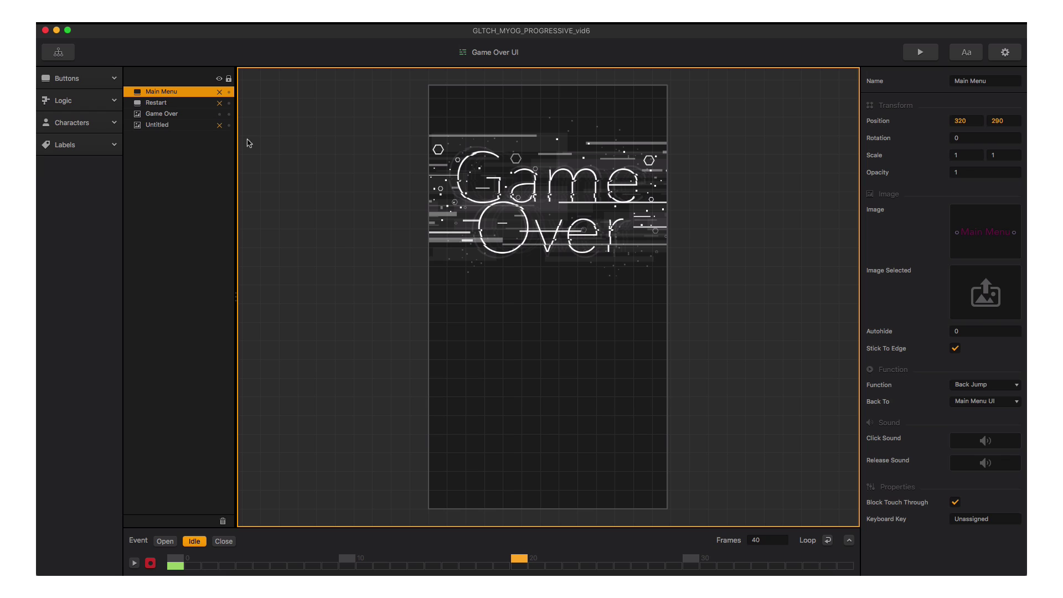
left_click(468, 203)
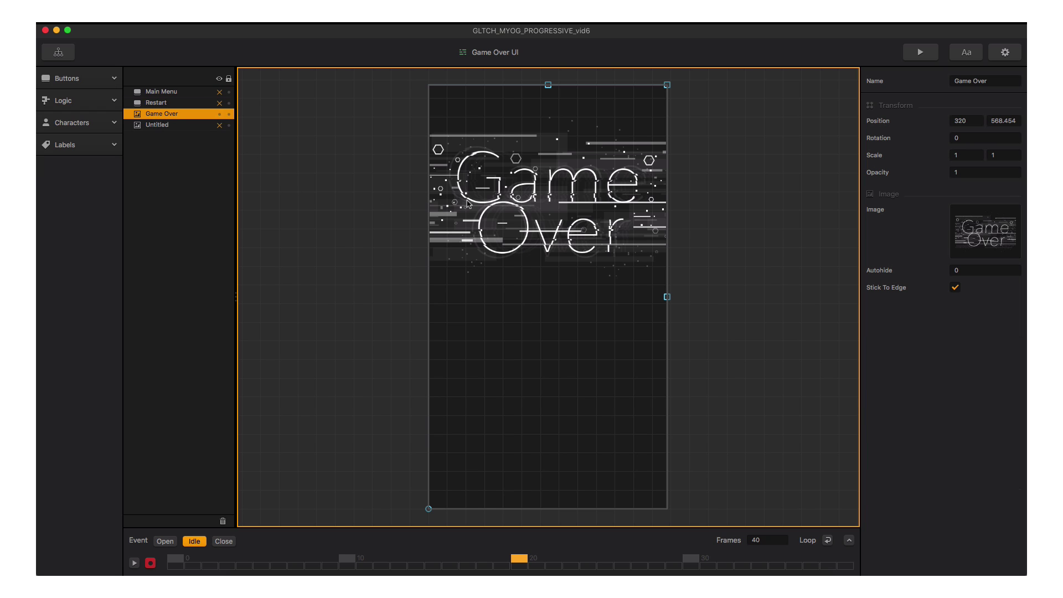
Key the Game Over title's scale at 1 on frame 0 and 1.1 on frame 20 of the Idle animation
left_click(178, 557)
left_click(974, 156)
key("Return")
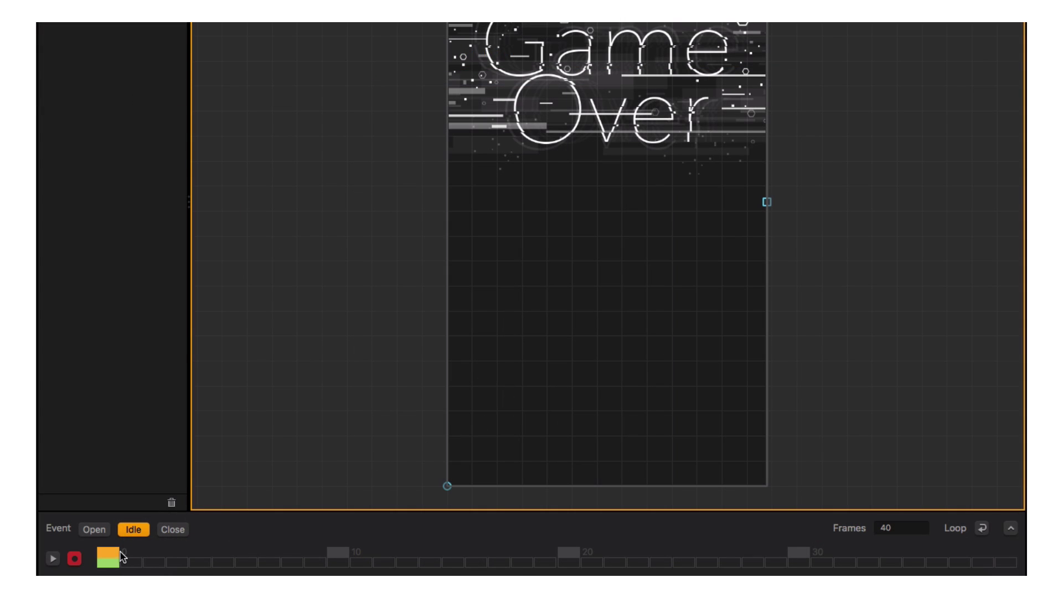
left_click_drag(119, 551, 565, 553)
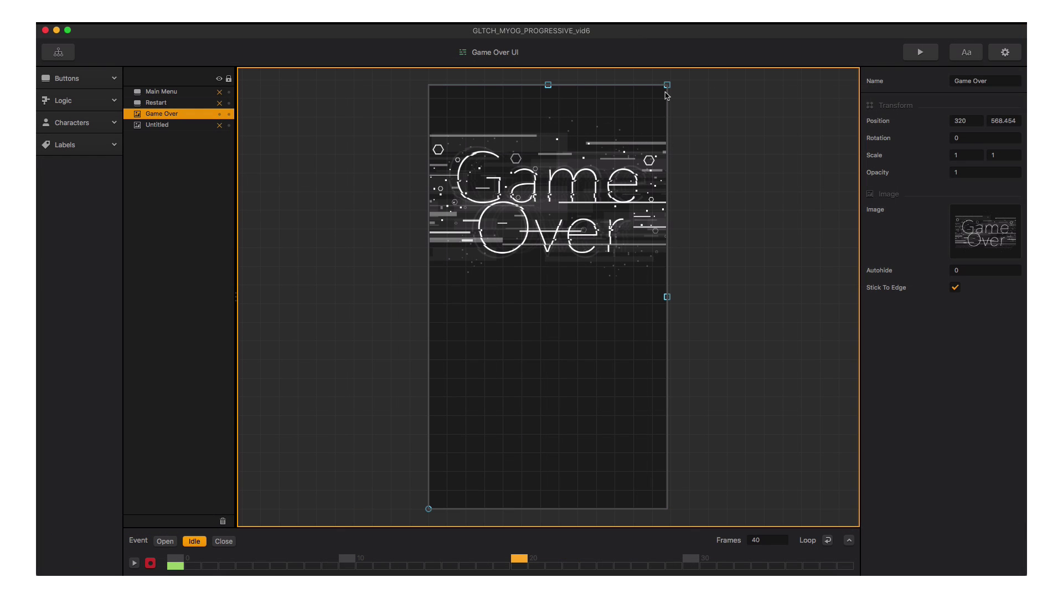
left_click_drag(667, 85, 681, 79)
Set the Game Over title's horizontal and vertical scale to 1 on the last frame of the Idle animation
left_click_drag(523, 558, 845, 555)
left_click(970, 155)
type("1")
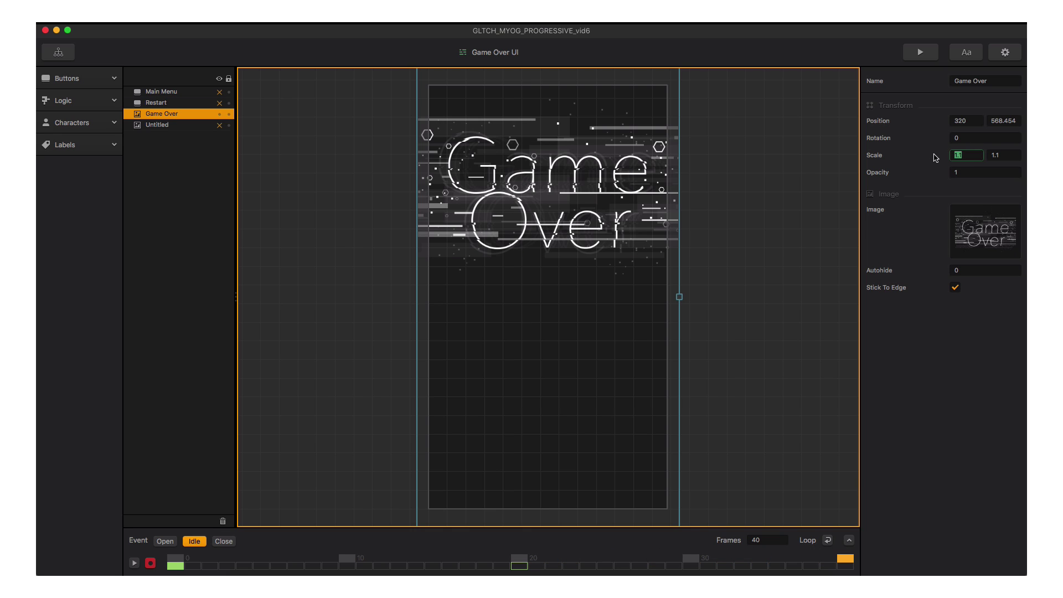
key("Tab")
type("1")
key("Return")
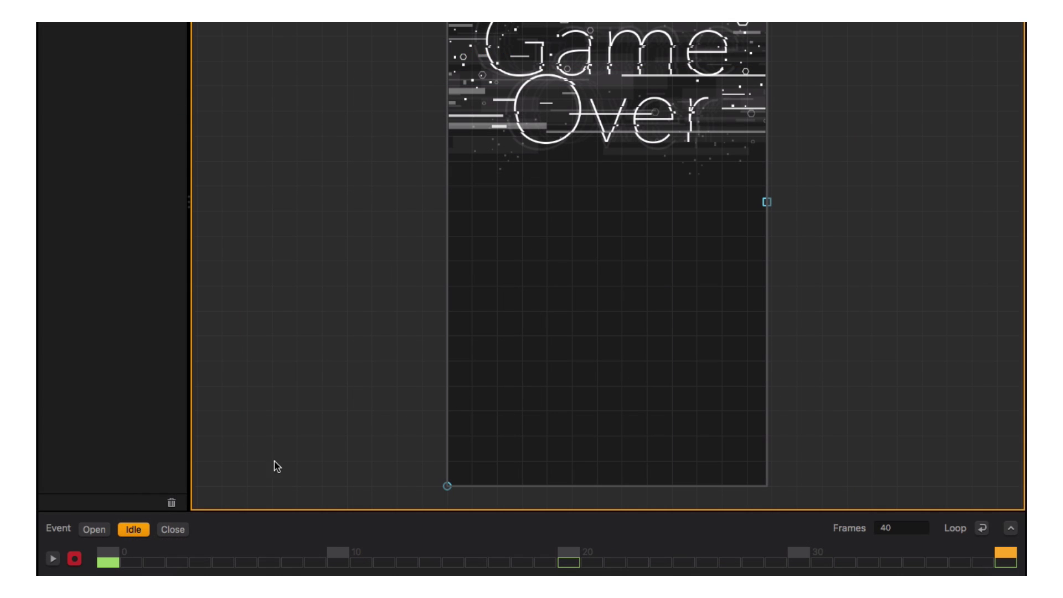
Stop recording with all Game Over layers shown again, and make sure looping is on for its Idle animation
left_click(74, 559)
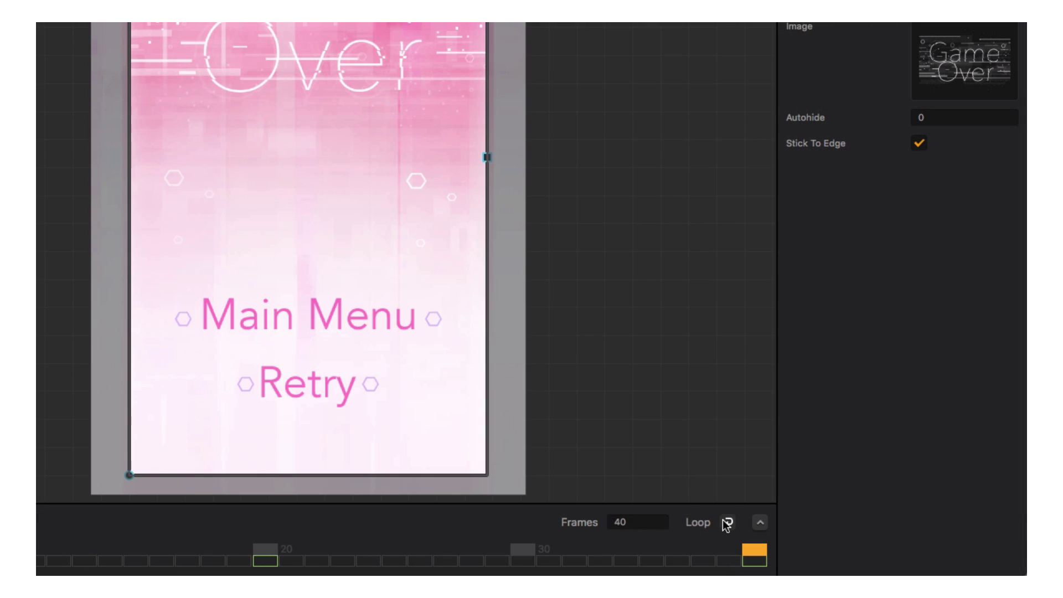
left_click(727, 522)
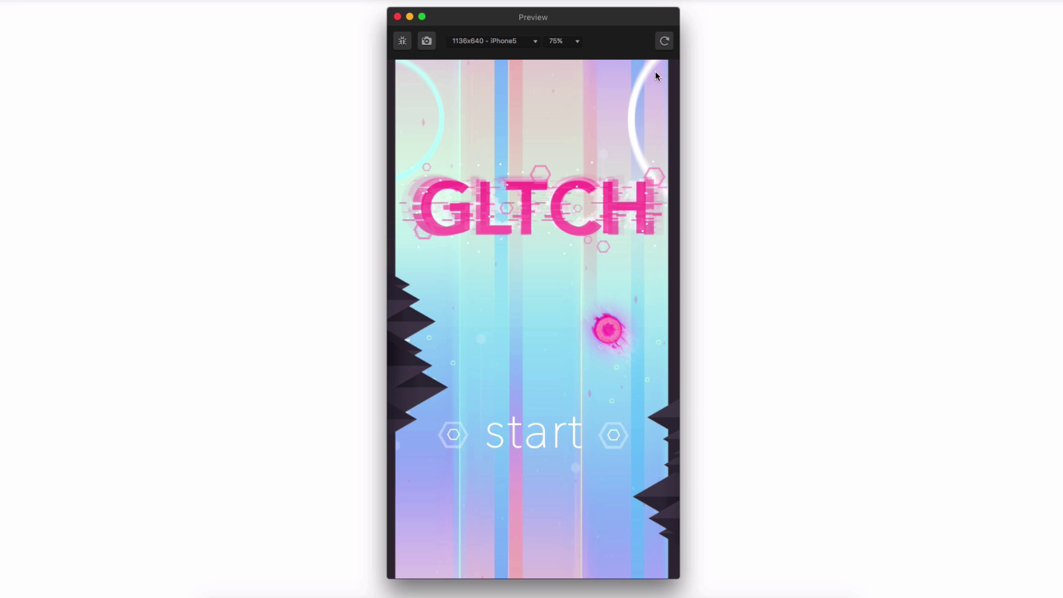
Play-test the game in the preview from the main menu through Game Over and back, checking the new menu animations
left_click(552, 424)
left_click(552, 424)
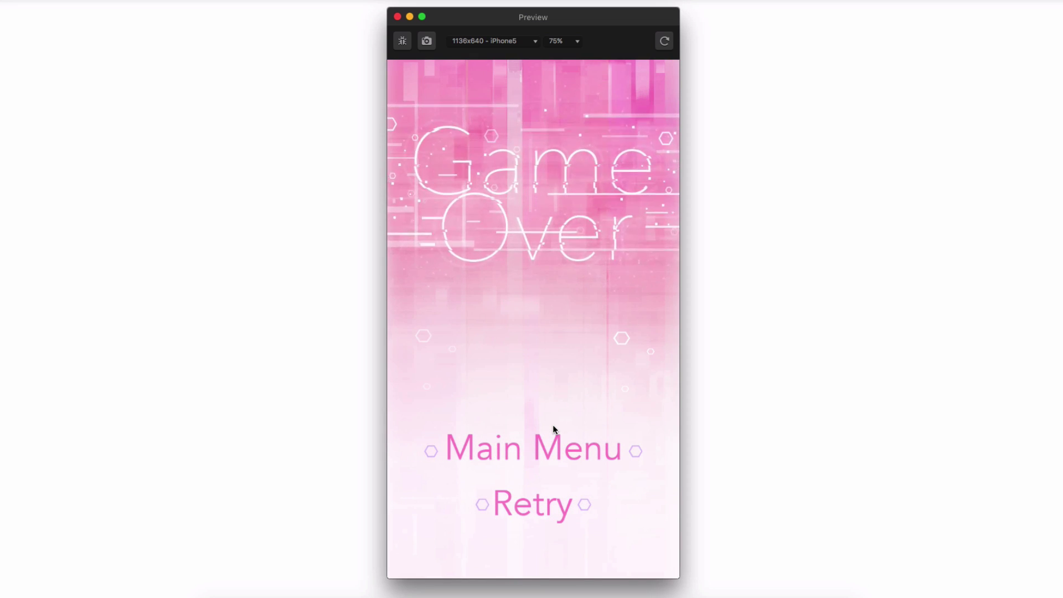
left_click(556, 439)
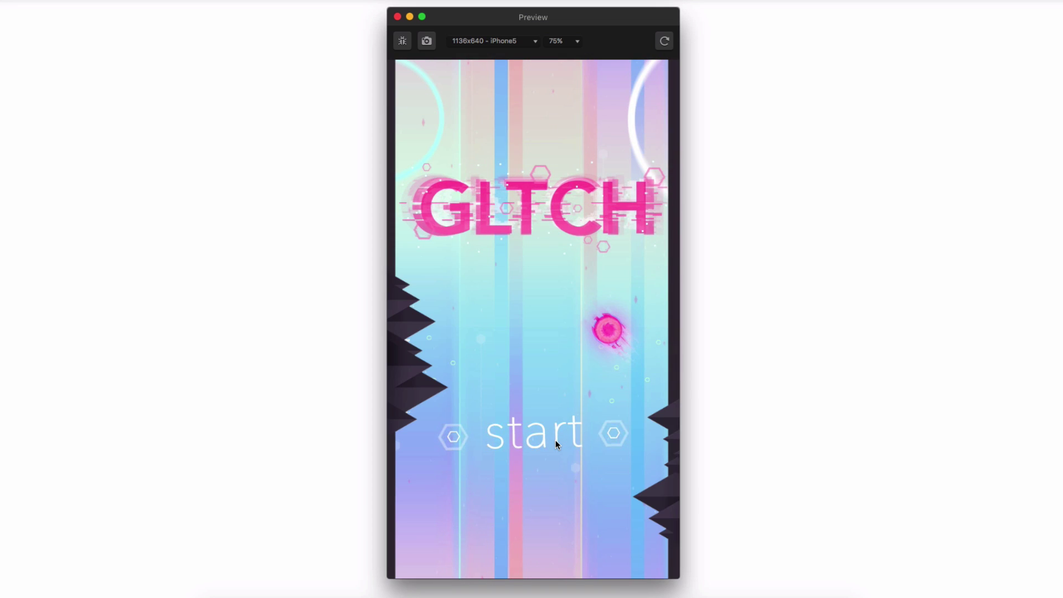
left_click(556, 440)
left_click(556, 439)
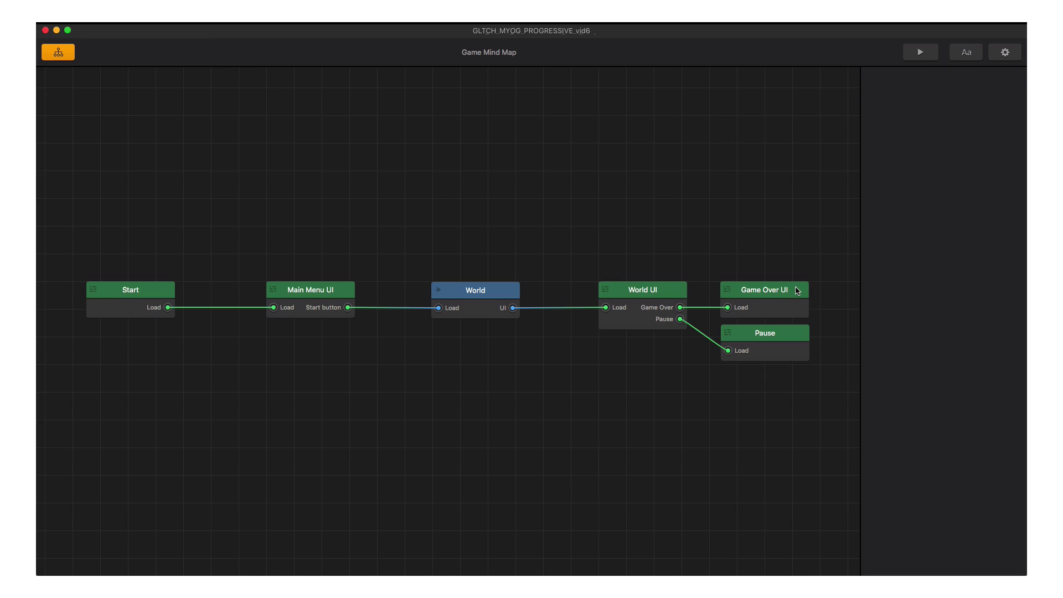
Assign the Game_Over_Music file as the music of the Game Over UI node in the mind map
left_click(798, 291)
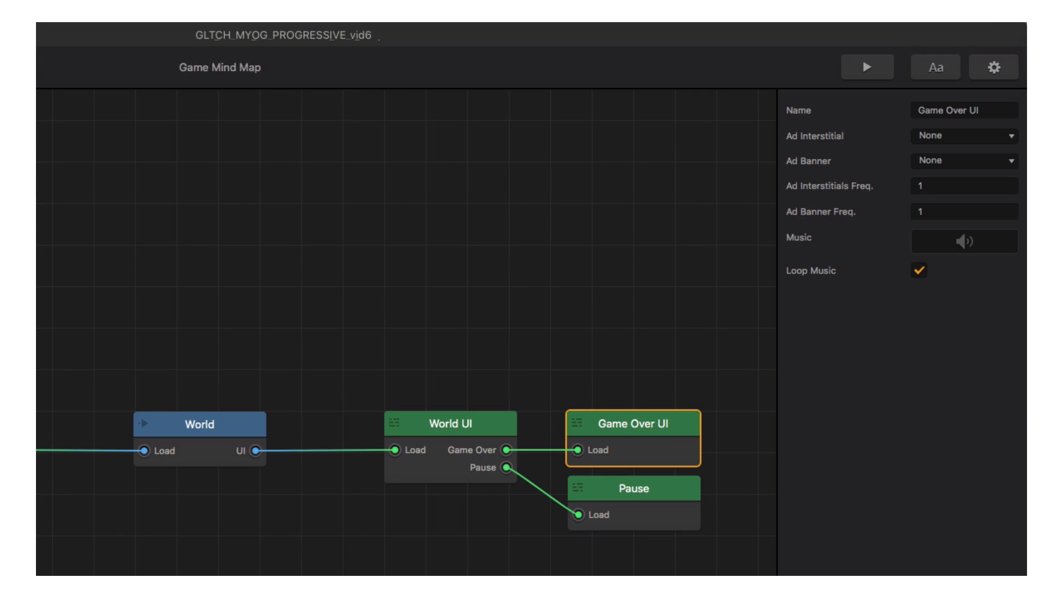
left_click_drag(1002, 277, 925, 241)
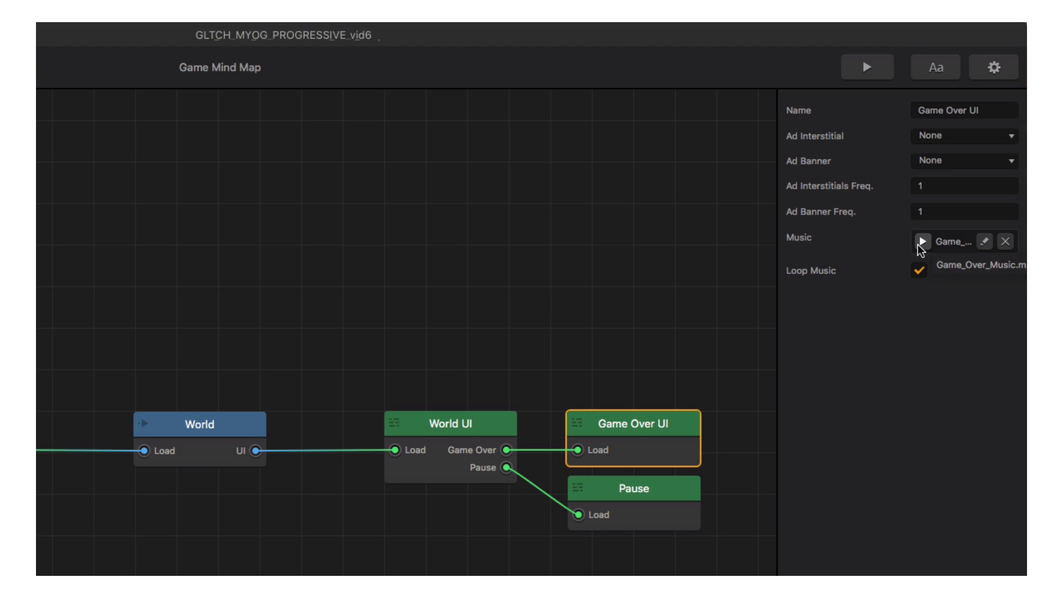
Preview the Game Over UI music, and assign the Main_Menu_Music file as the music of the Main Menu UI node
left_click(922, 242)
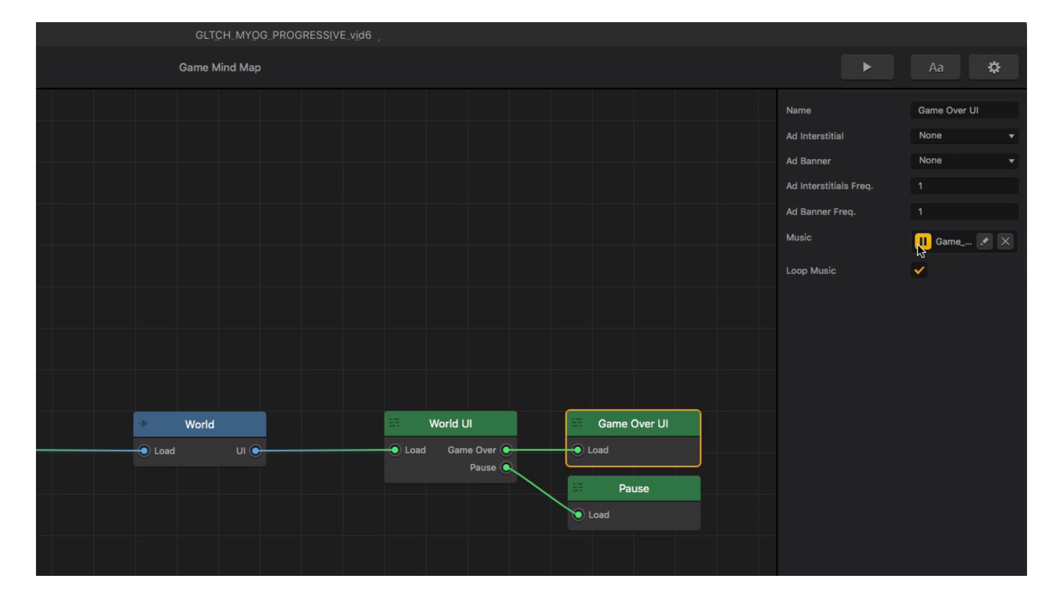
left_click(921, 243)
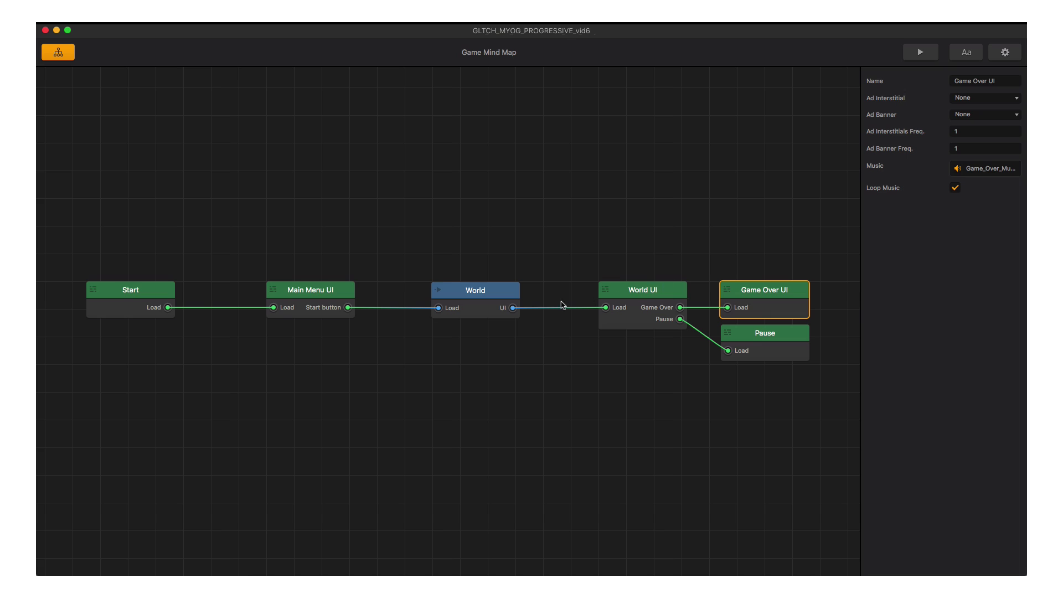
left_click(349, 292)
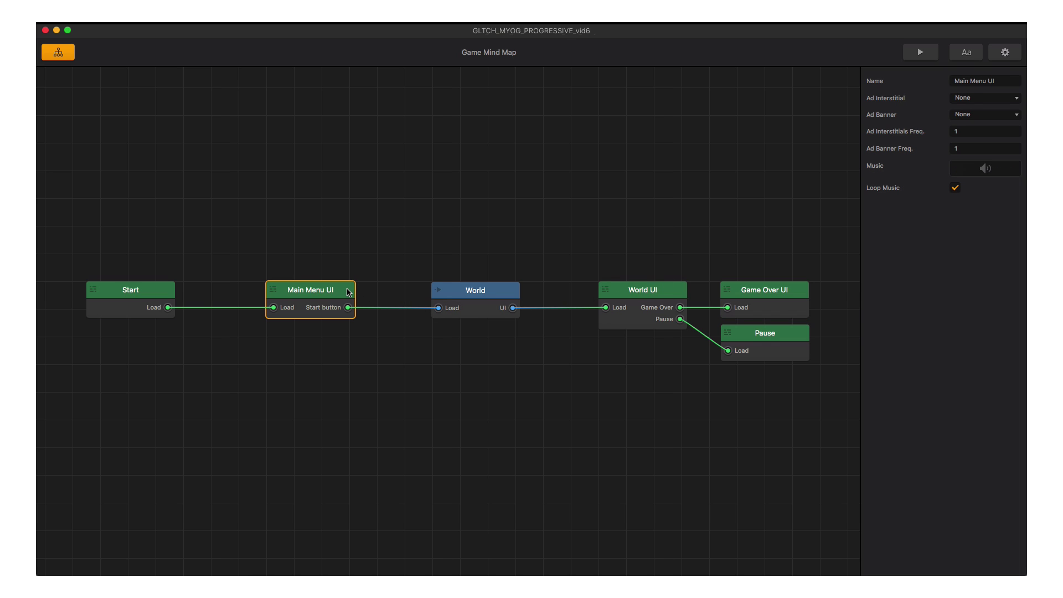
left_click_drag(1023, 271, 922, 244)
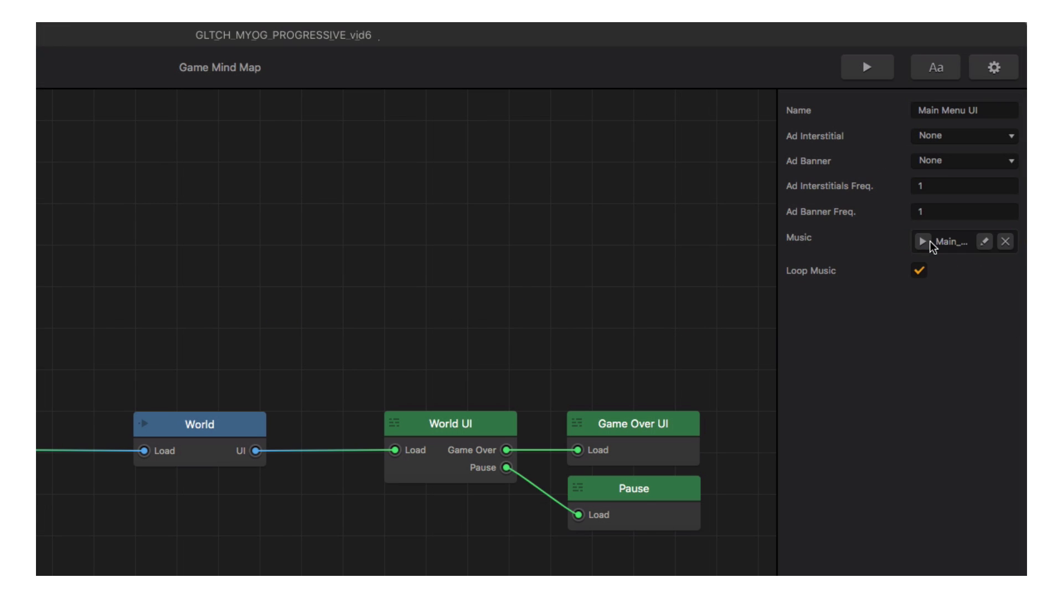
Assign the Gameplay_Music file as the music of the World UI node
left_click(584, 488)
left_click(514, 429)
left_click_drag(1024, 266, 941, 241)
Play back the music assigned to the Game Over UI, World UI and Main Menu UI nodes to check each track
left_click(656, 426)
left_click(921, 242)
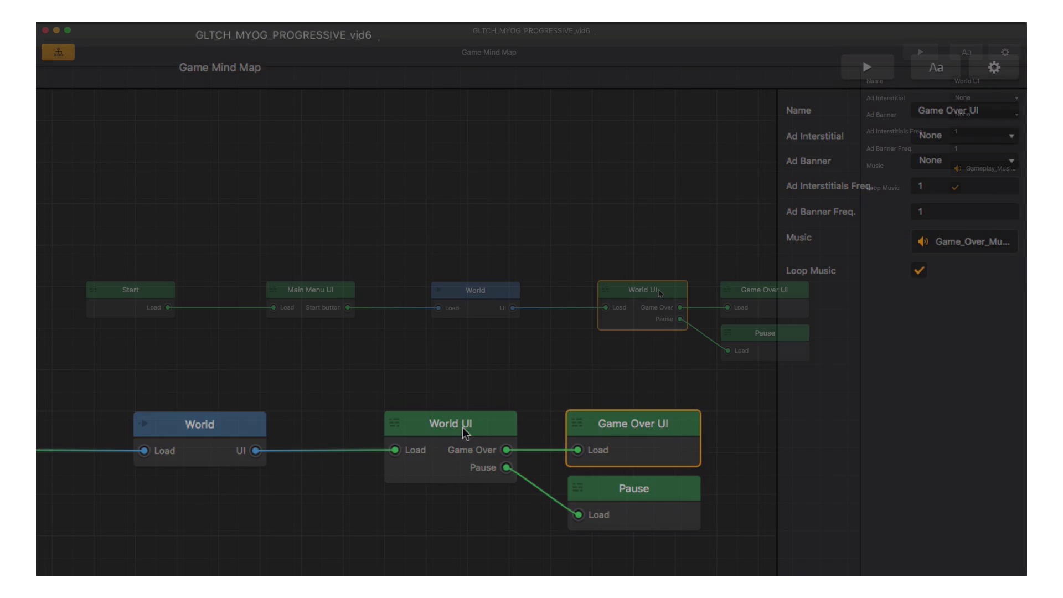
left_click(451, 423)
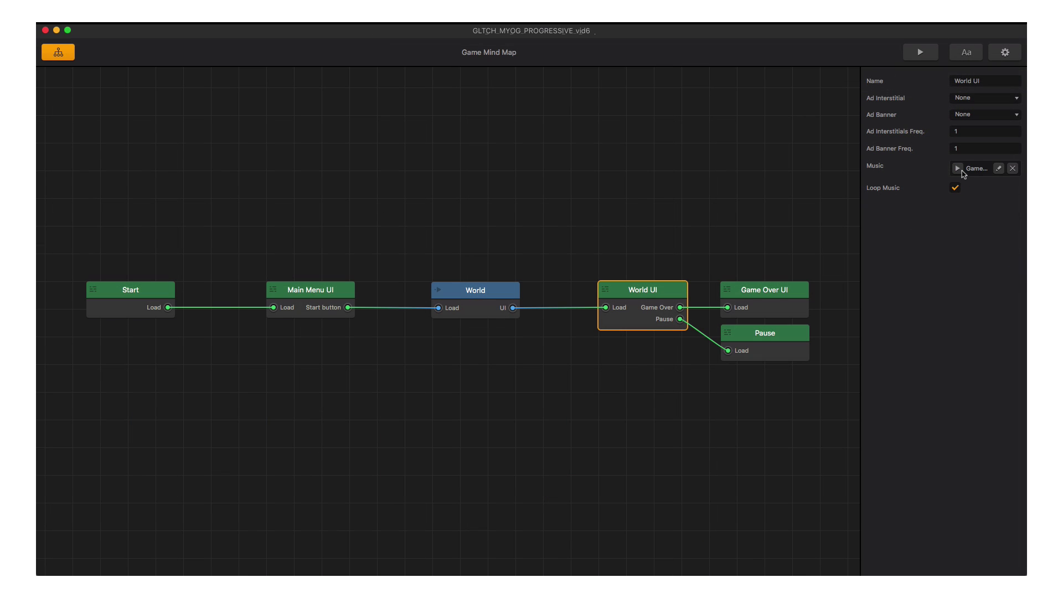
left_click(957, 169)
left_click(958, 168)
left_click(346, 291)
left_click(957, 168)
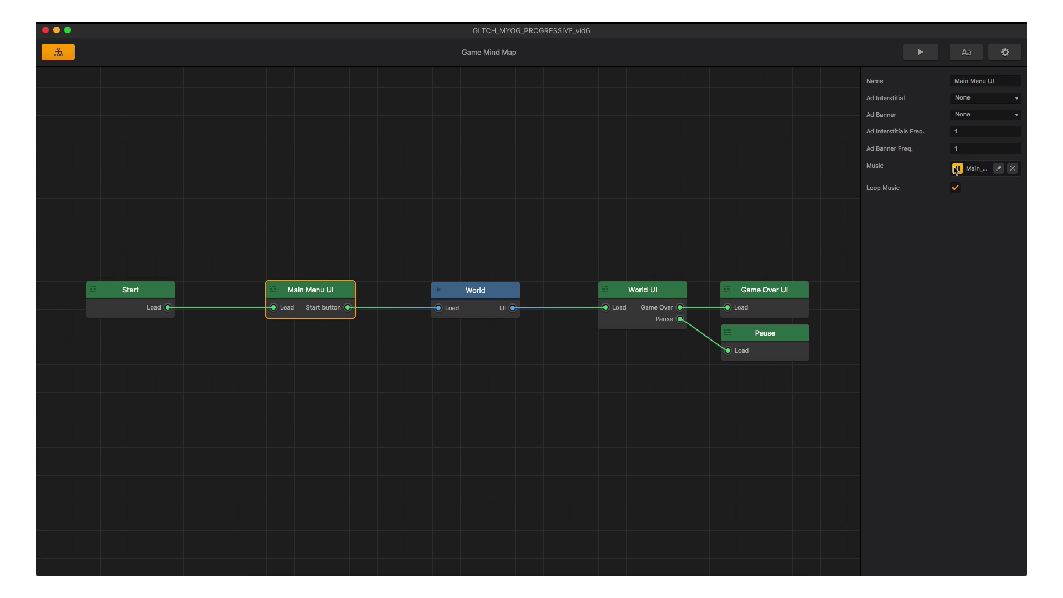
left_click(957, 169)
Look through the imported music files offered for the Start node without assigning one
left_click(160, 291)
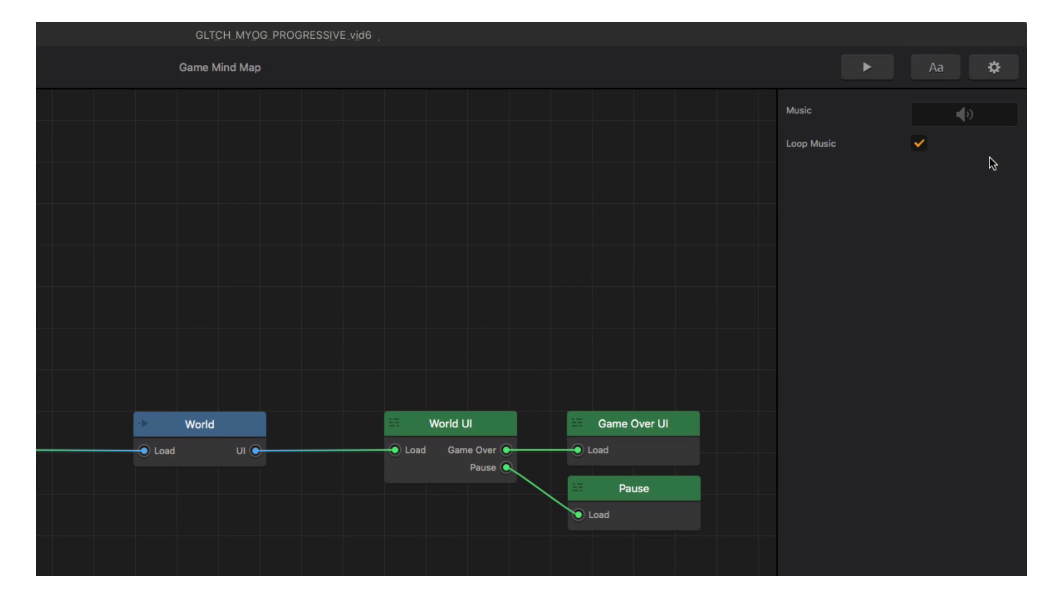
left_click(1005, 114)
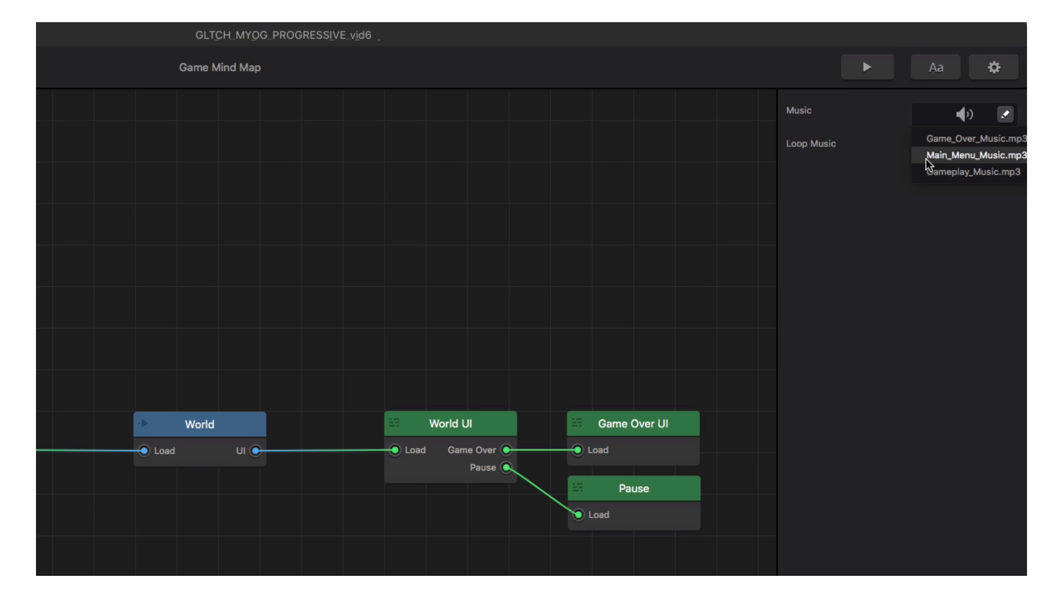
left_click(917, 139)
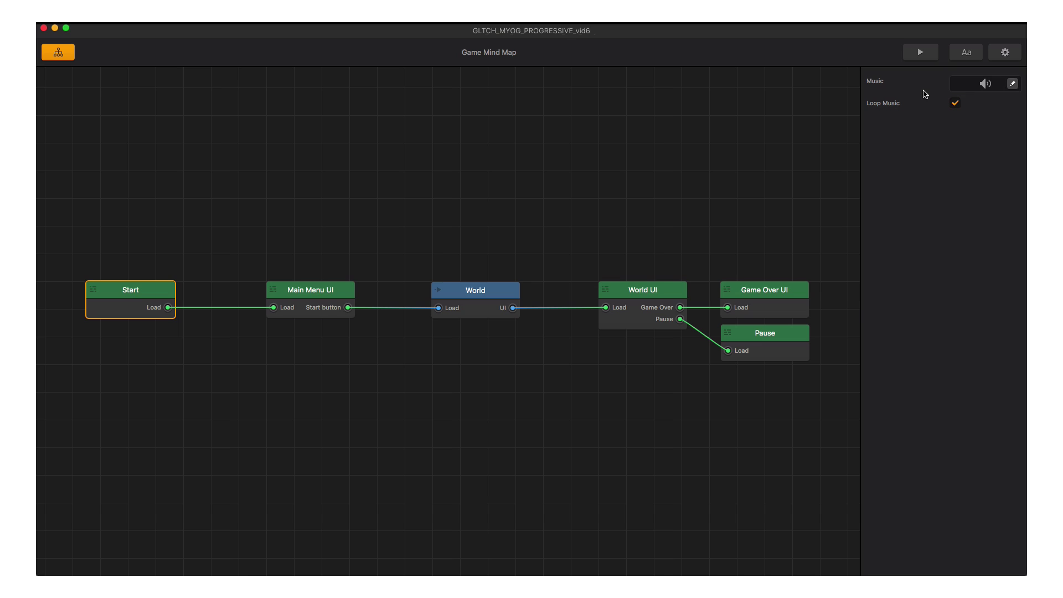
Set Buttons.mp3 as the click sound of the Start button in the Main Menu UI and preview it
double_click(350, 288)
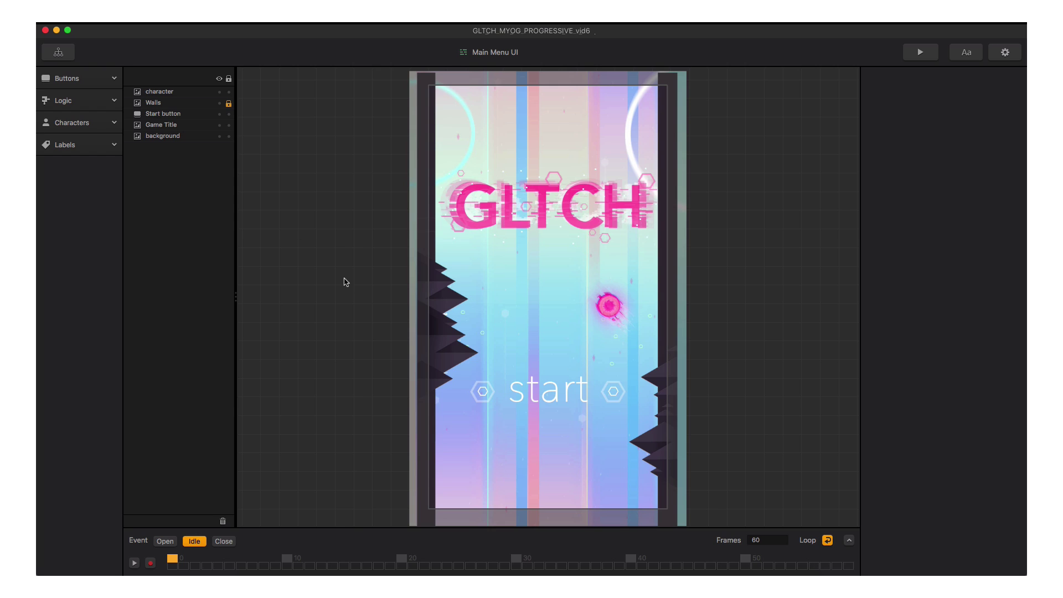
left_click(175, 114)
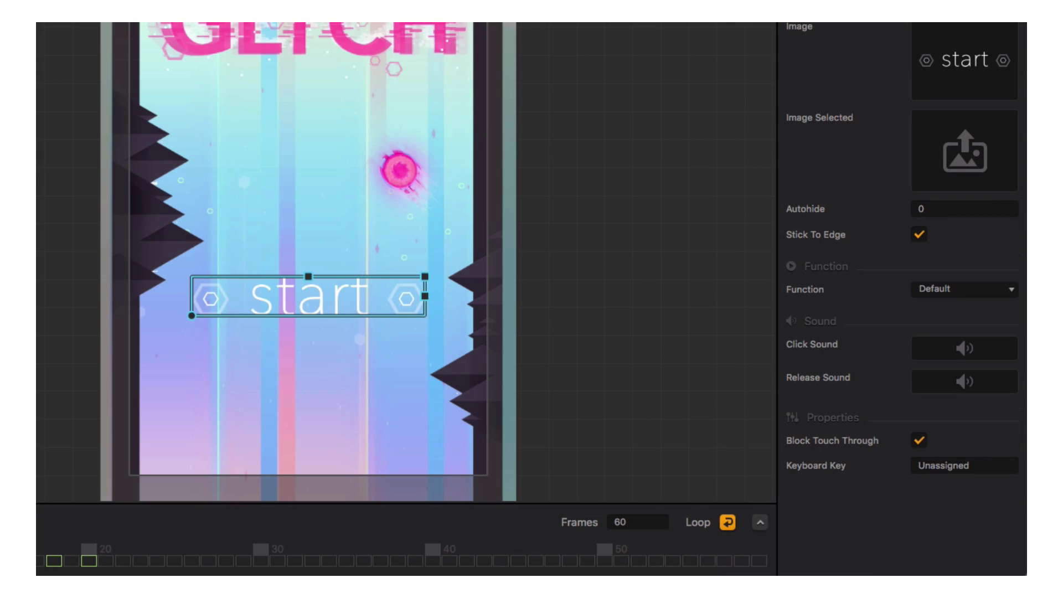
left_click_drag(997, 83, 922, 350)
left_click(923, 349)
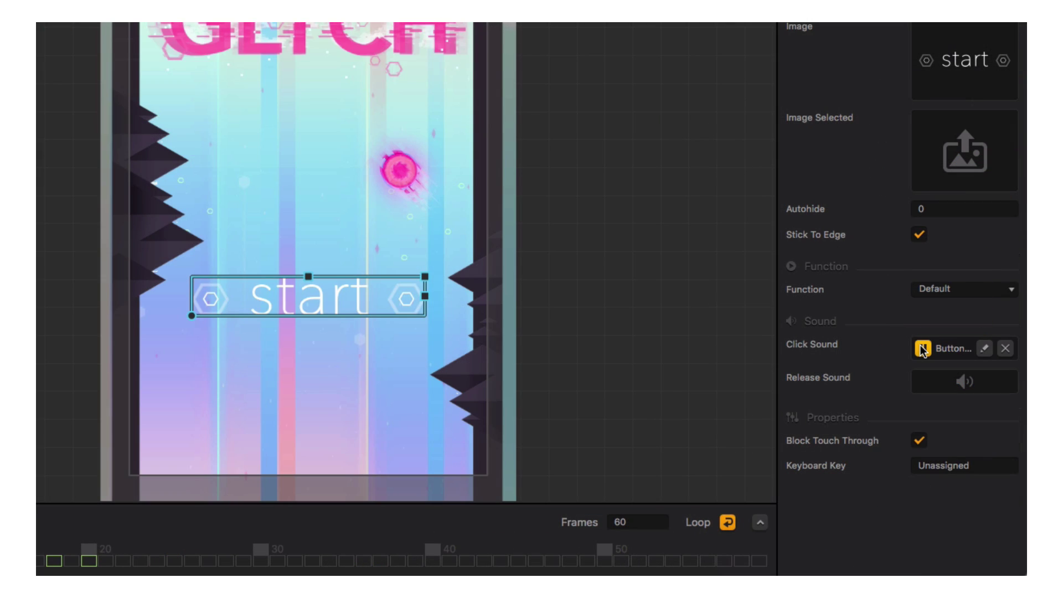
left_click(921, 350)
left_click(922, 350)
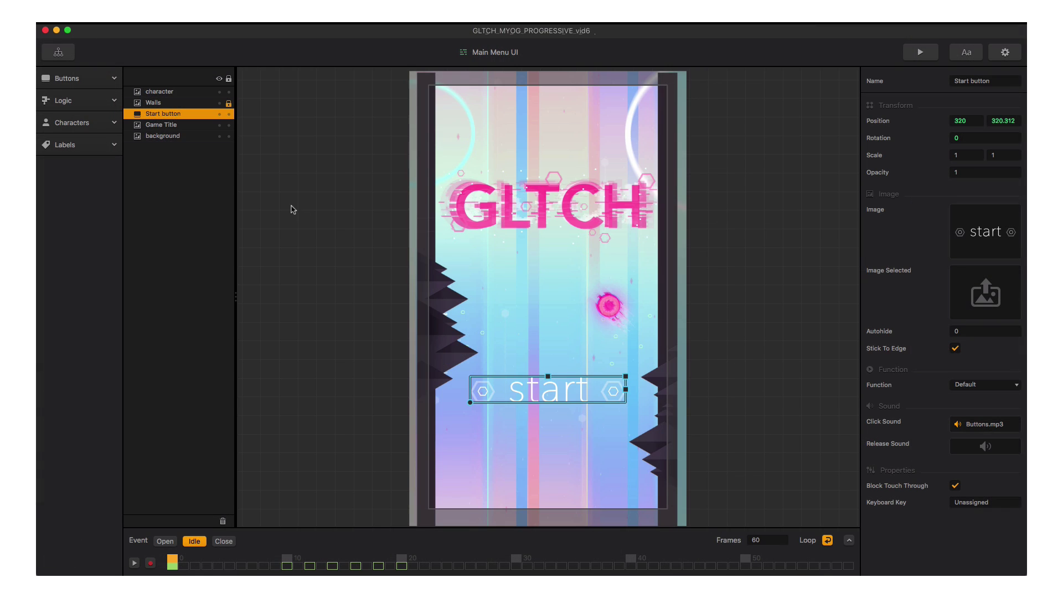
Set Buttons.mp3 as the click sound of the Pause button in the World UI
left_click(58, 52)
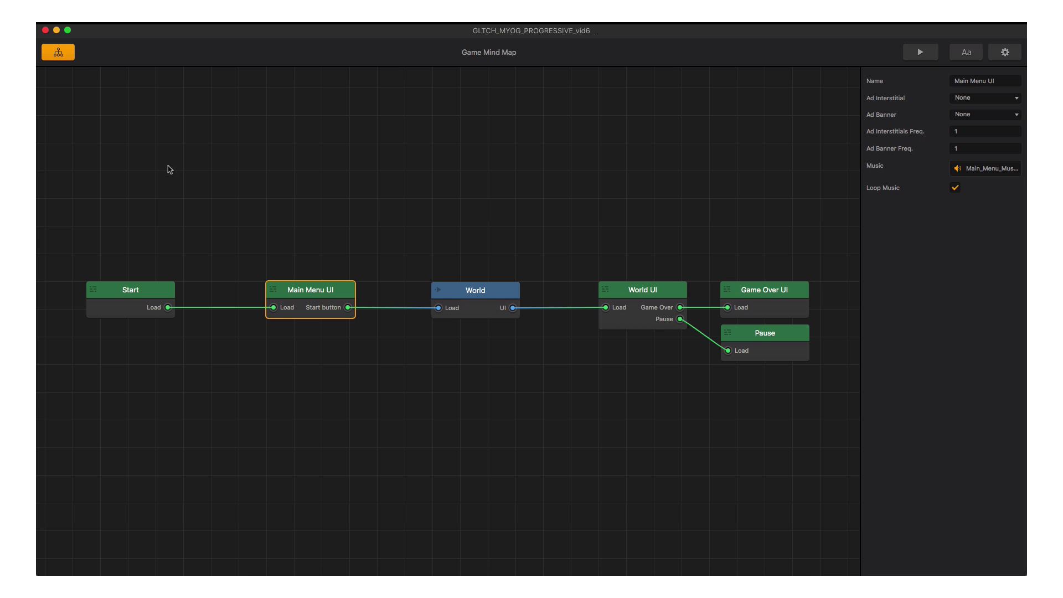
double_click(671, 289)
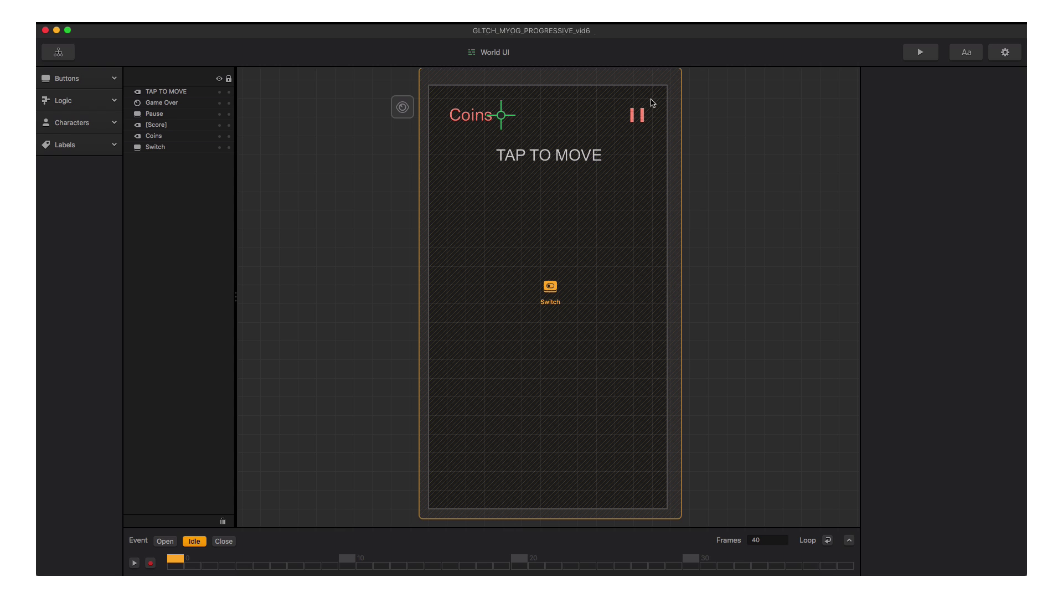
left_click(644, 114)
left_click(990, 425)
left_click(975, 474)
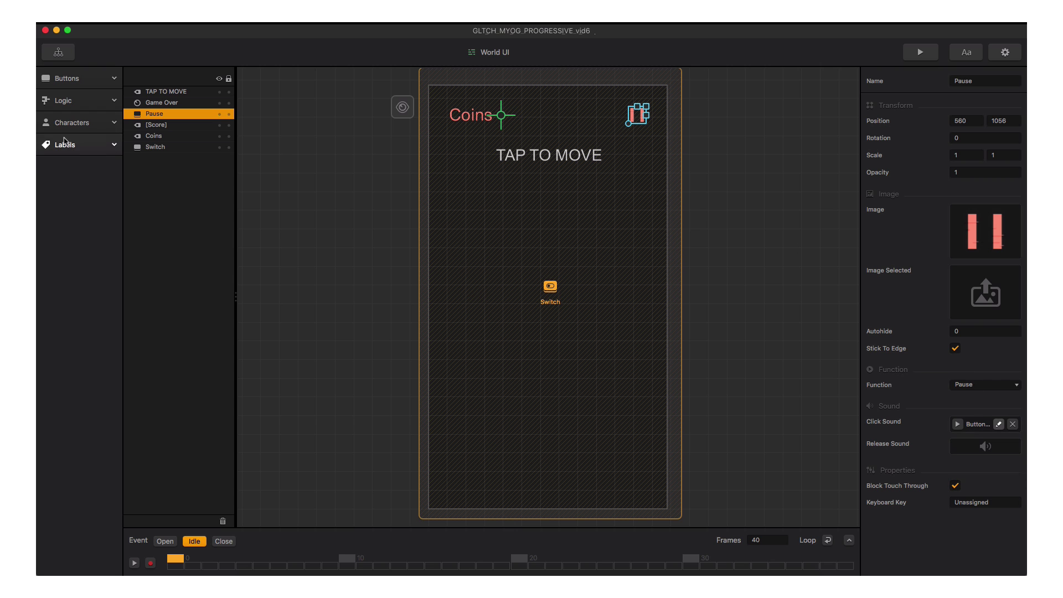
Set Buttons.mp3 as the click sound of the Main Menu button on the Pause screen
left_click(58, 52)
left_click(803, 339)
double_click(803, 339)
left_click(162, 91)
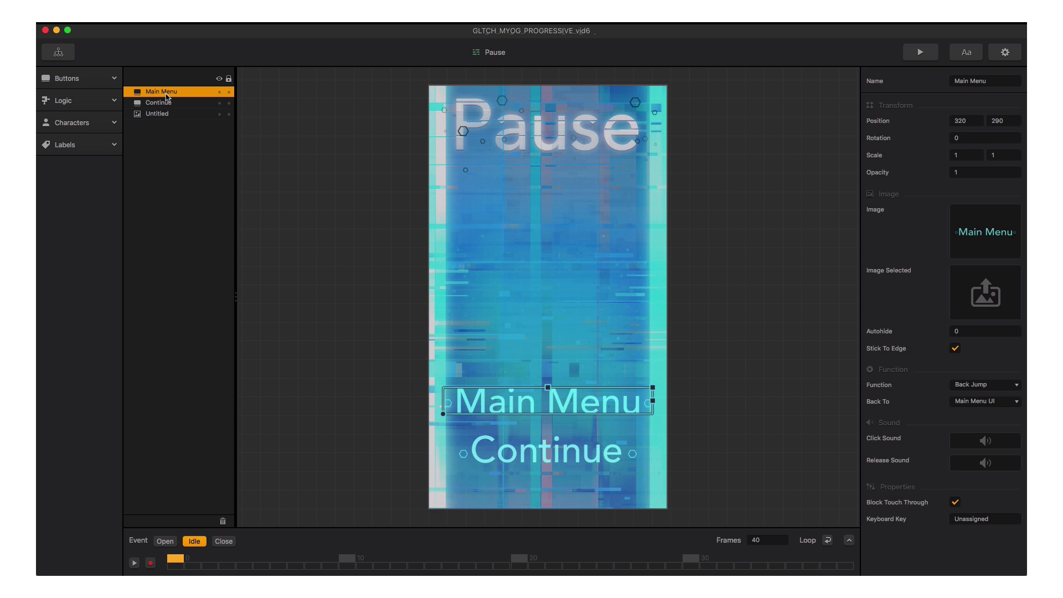
left_click(985, 440)
left_click(982, 488)
Set Buttons.mp3 as the click sound of the Continue button on the Pause screen
left_click(166, 103)
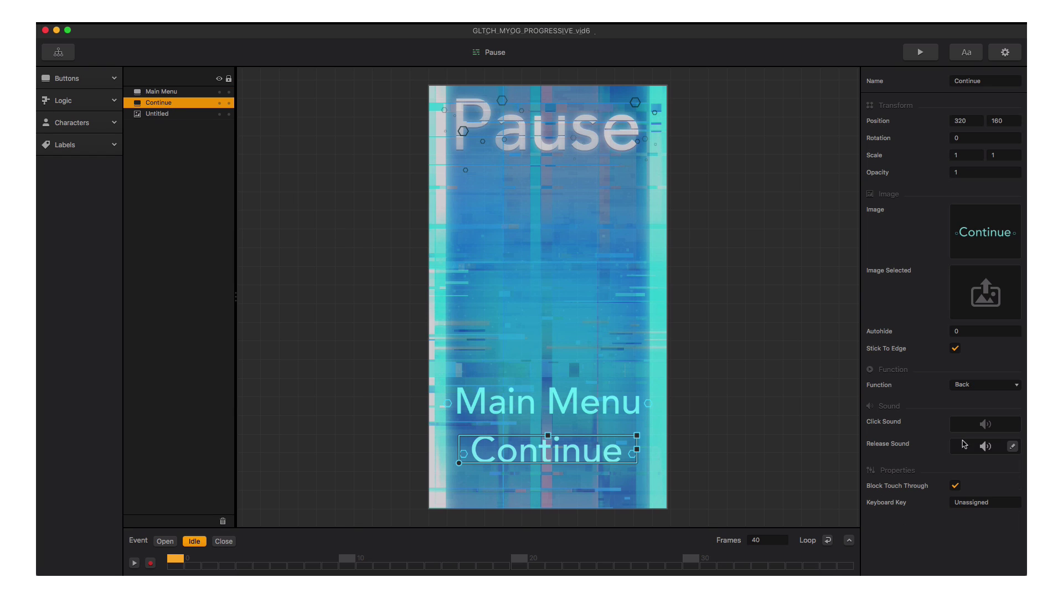
left_click(985, 423)
left_click(977, 475)
Set Buttons.mp3 as the click sound of the Main Menu button in the Game Over UI
left_click(58, 52)
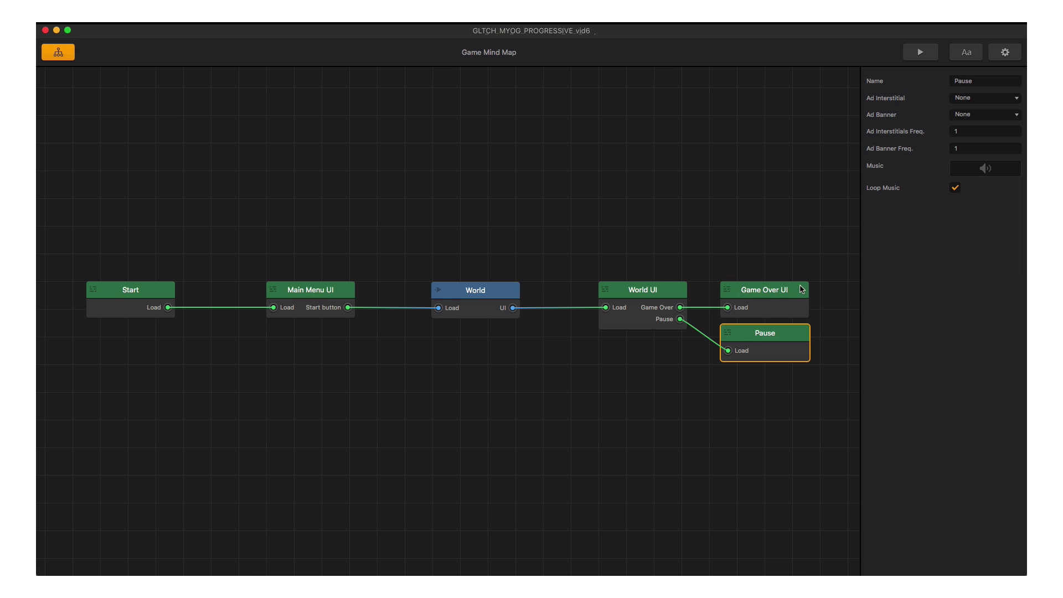
double_click(769, 290)
left_click(162, 92)
left_click(1012, 440)
left_click(978, 490)
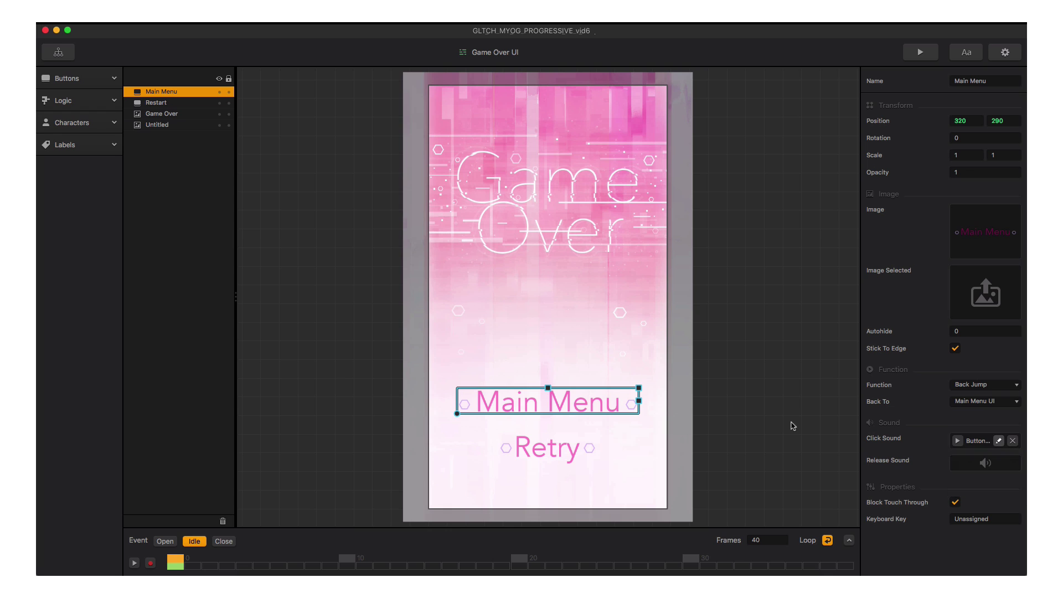
Set Buttons.mp3 as the click sound of the Game Over UI's Restart button and return to the mind map
left_click(161, 102)
left_click(1011, 424)
left_click(978, 473)
left_click(59, 52)
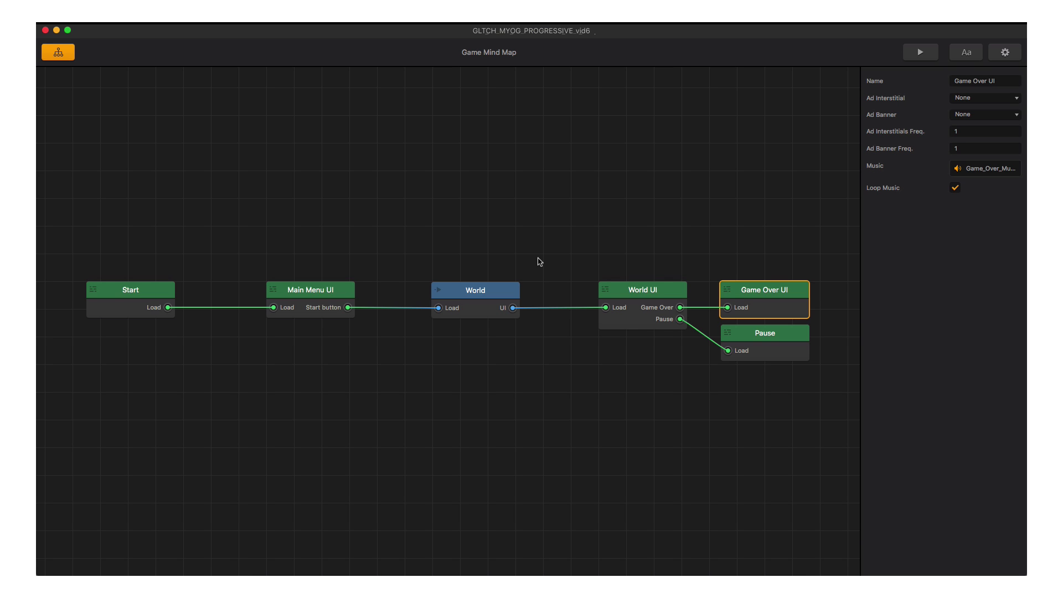
Assign the Death.mp3 file as the Defeated Sound of the Character in the World and preview it
left_click(505, 290)
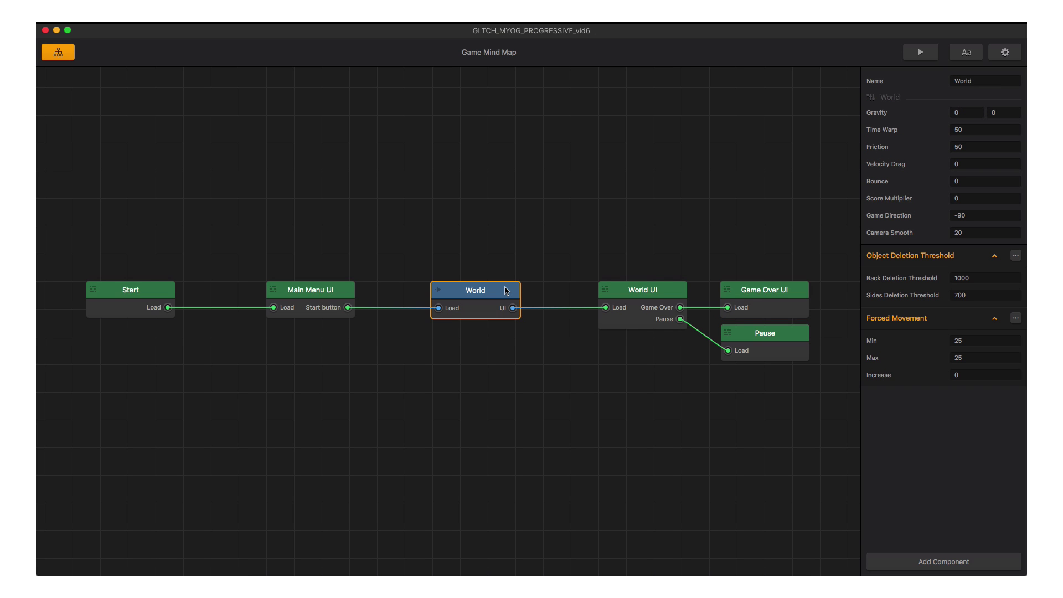
double_click(505, 291)
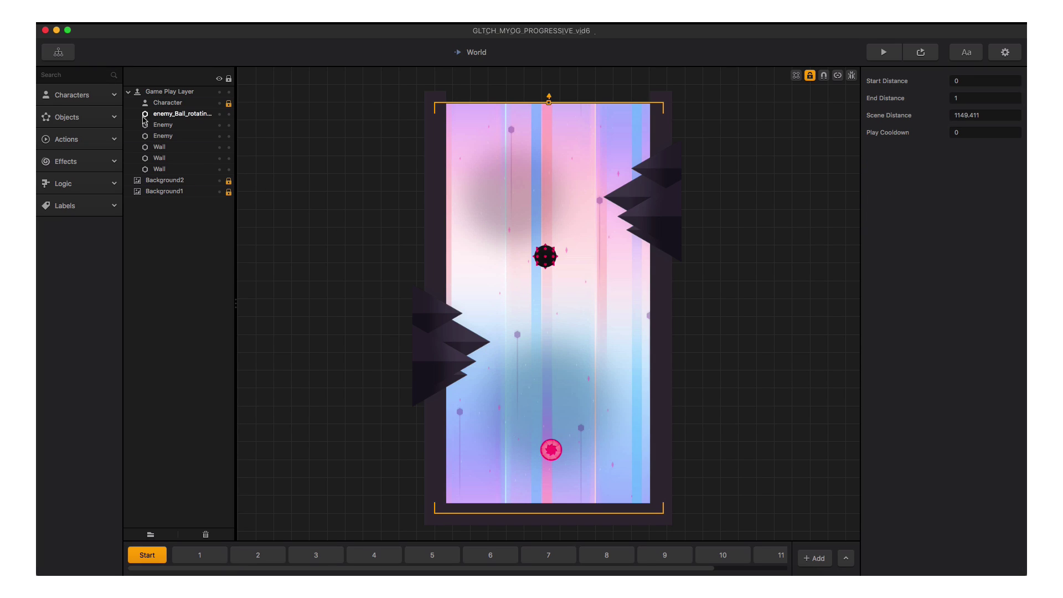
left_click(114, 97)
left_click(101, 128)
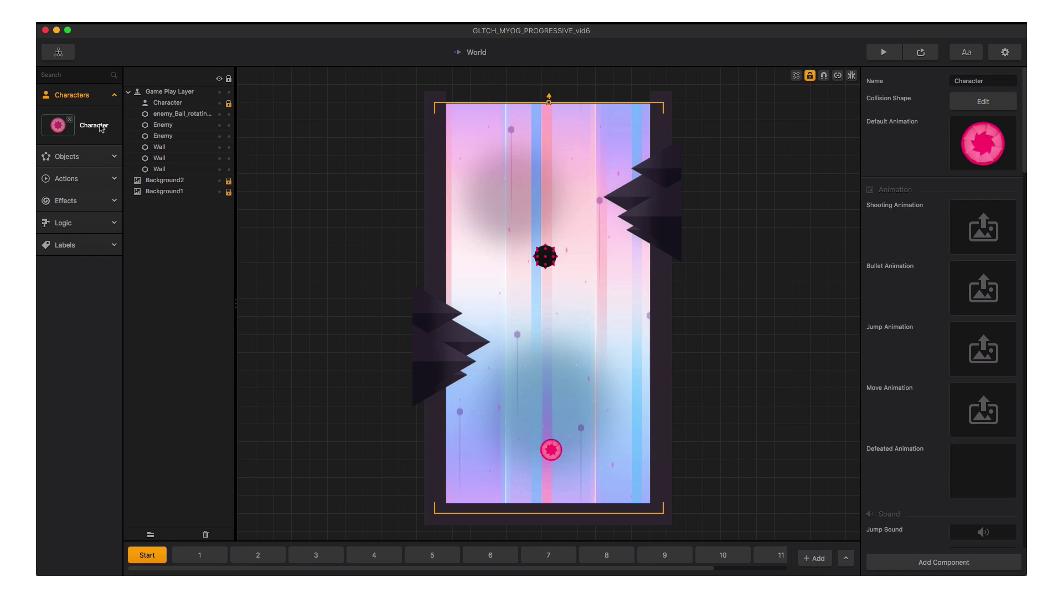
scroll(789, 315, "down", 10)
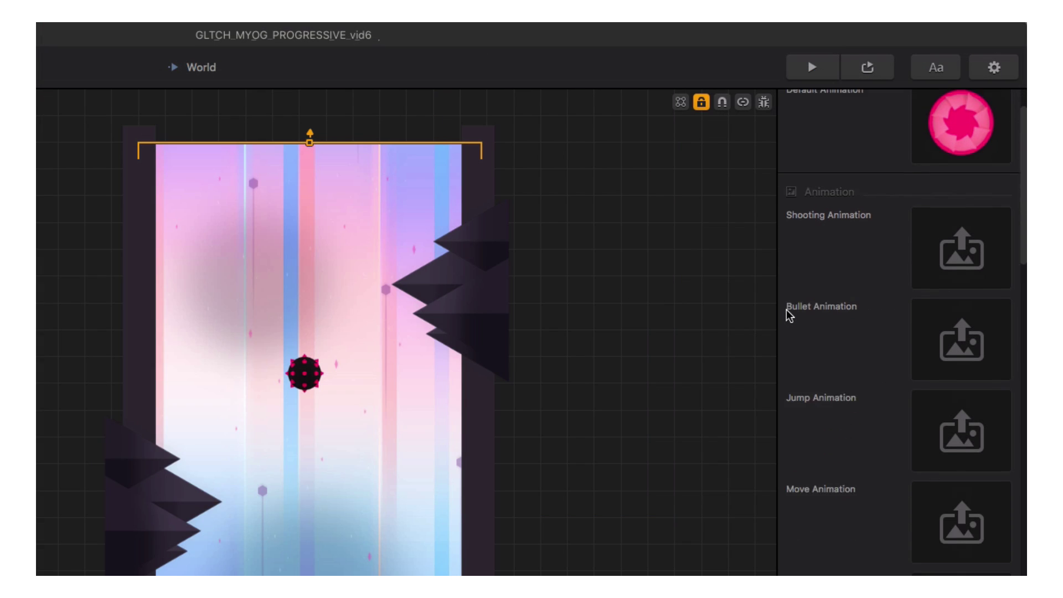
scroll(789, 315, "down", 4)
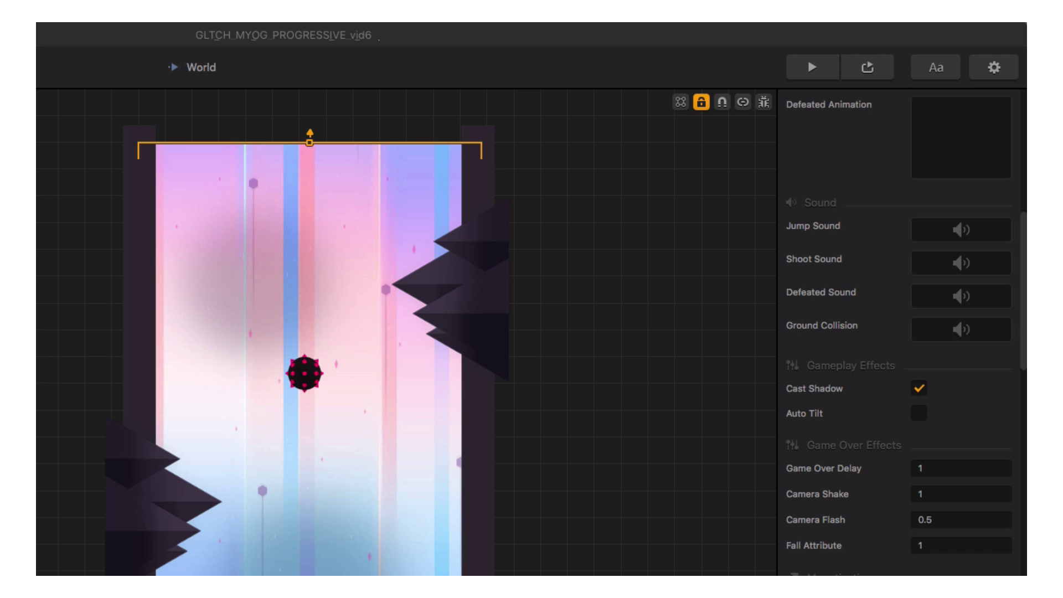
left_click_drag(1026, 416, 955, 305)
left_click(922, 298)
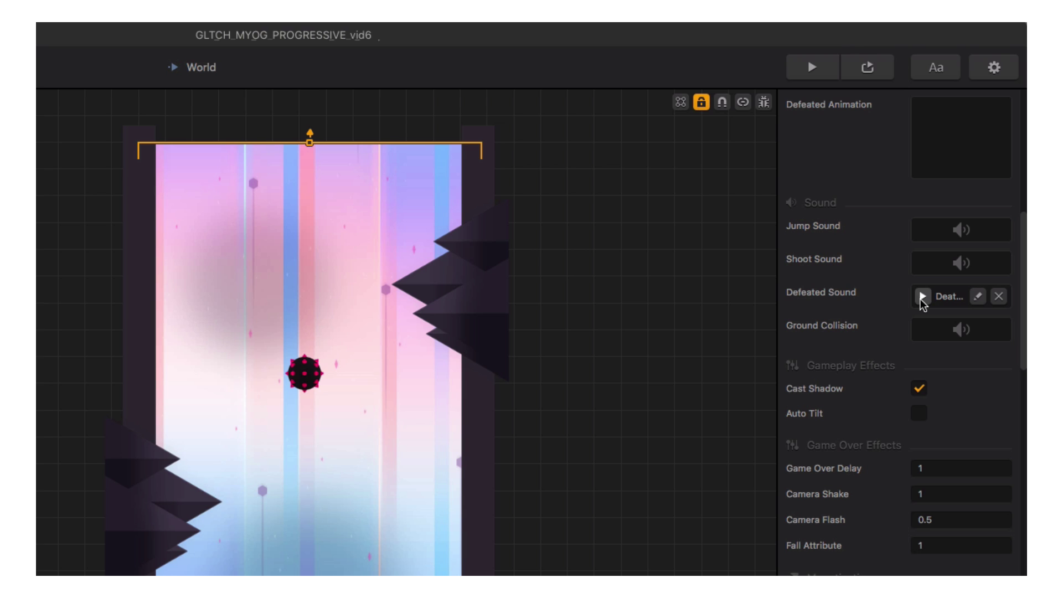
Play-test the game in the preview through Game Over and a retry to check the music and sound effects
left_click(790, 78)
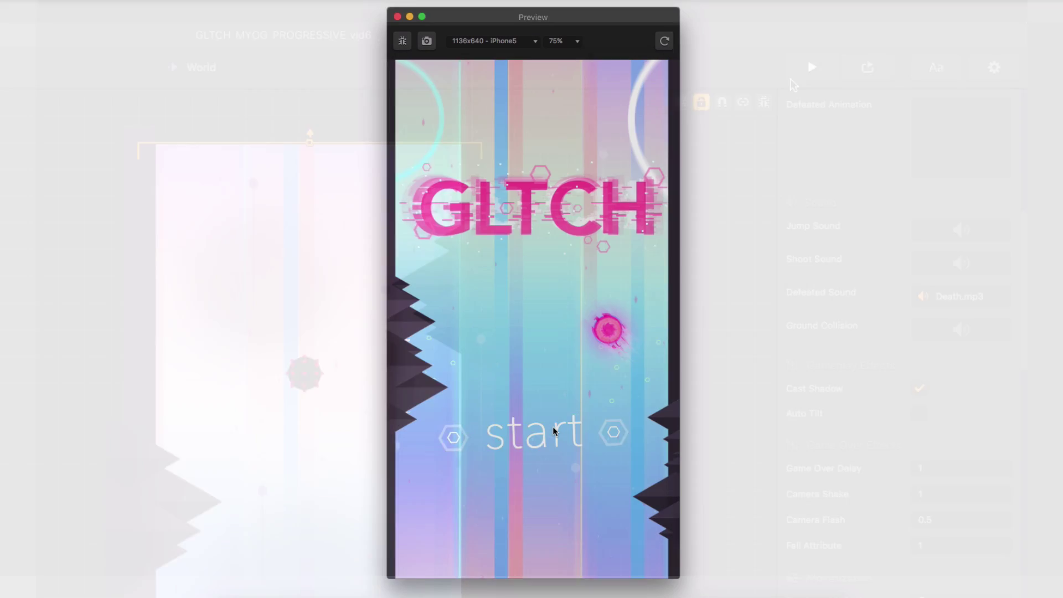
left_click(590, 392)
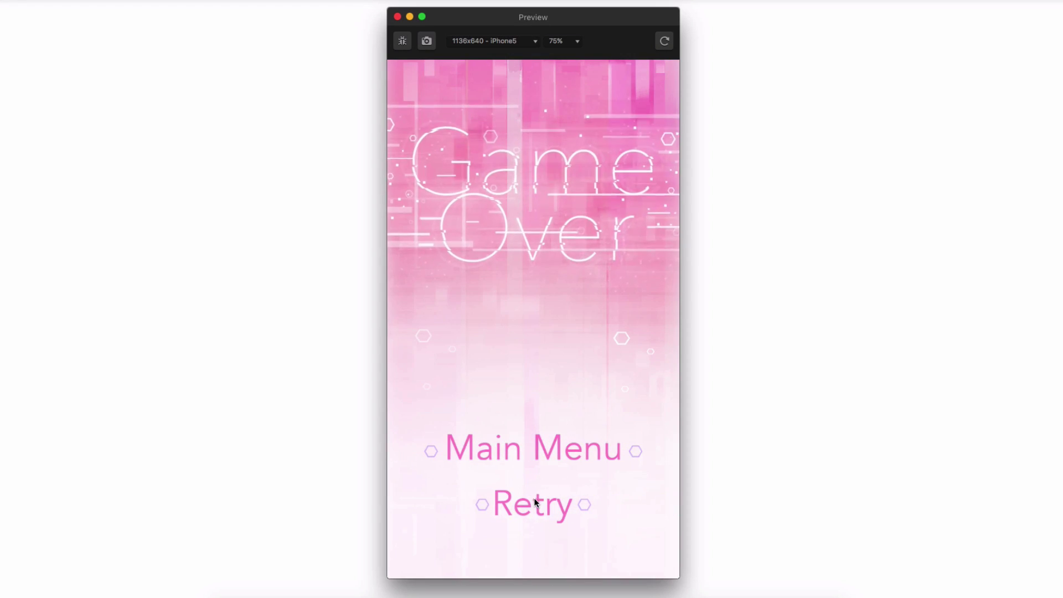
left_click(533, 499)
left_click(543, 465)
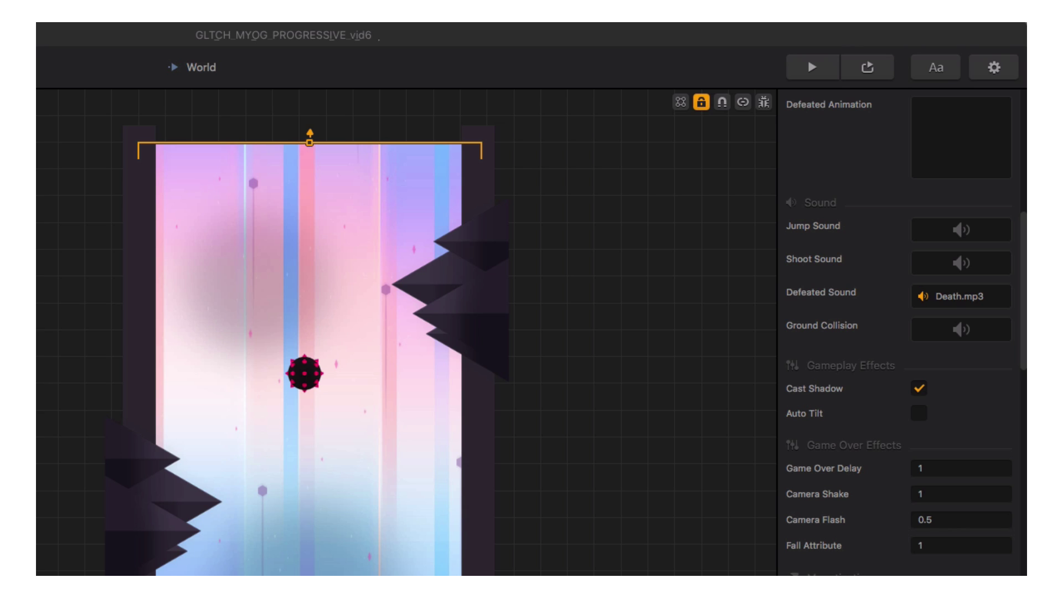
Add the Dark image sequence as the Character's Defeated Animation and play it in the Animation Editor with looping on
left_click_drag(1013, 293, 924, 138)
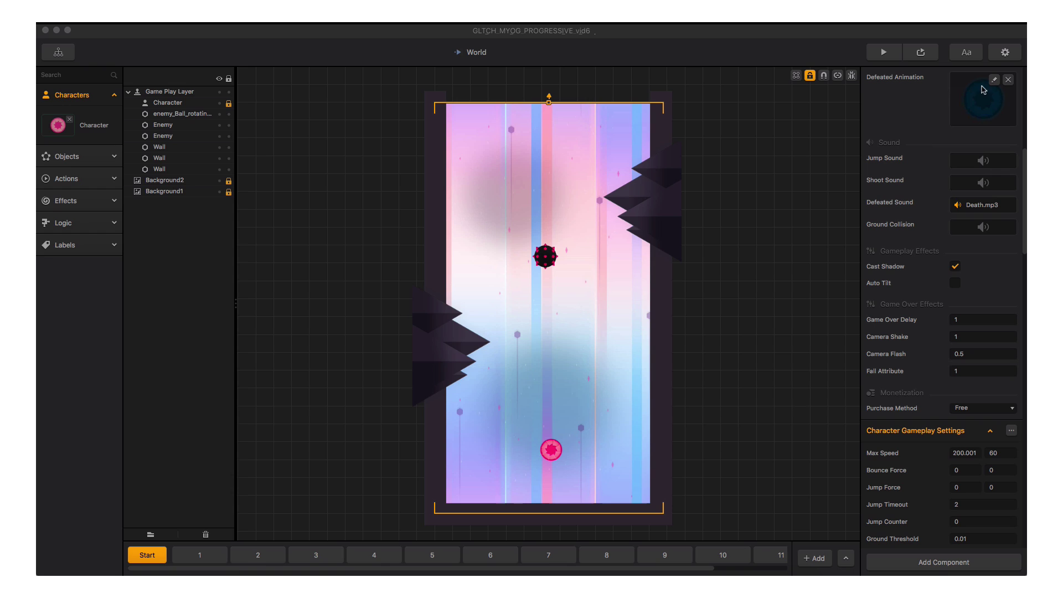
left_click(992, 80)
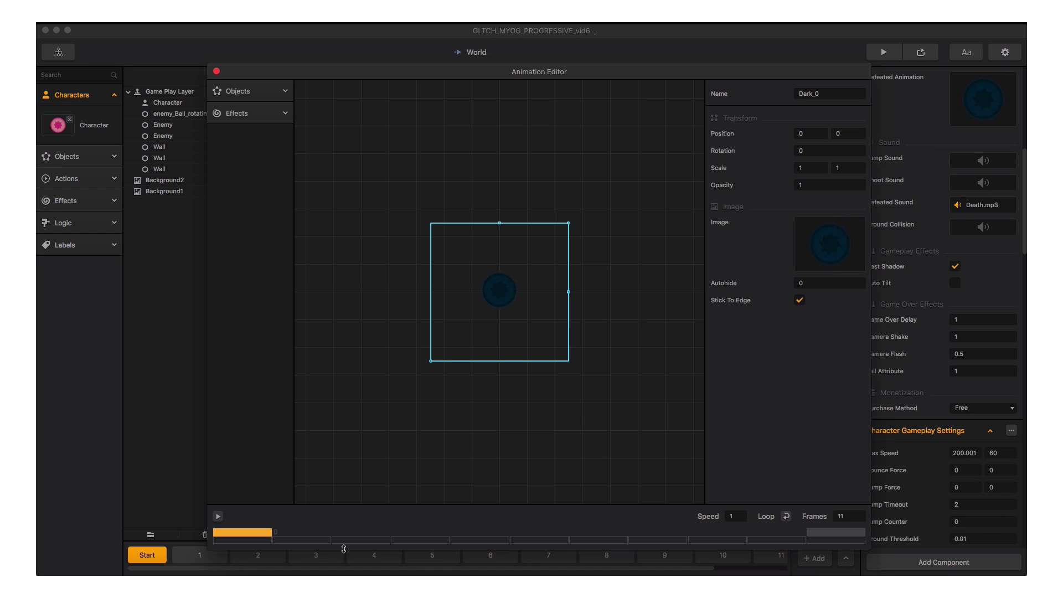
left_click(218, 516)
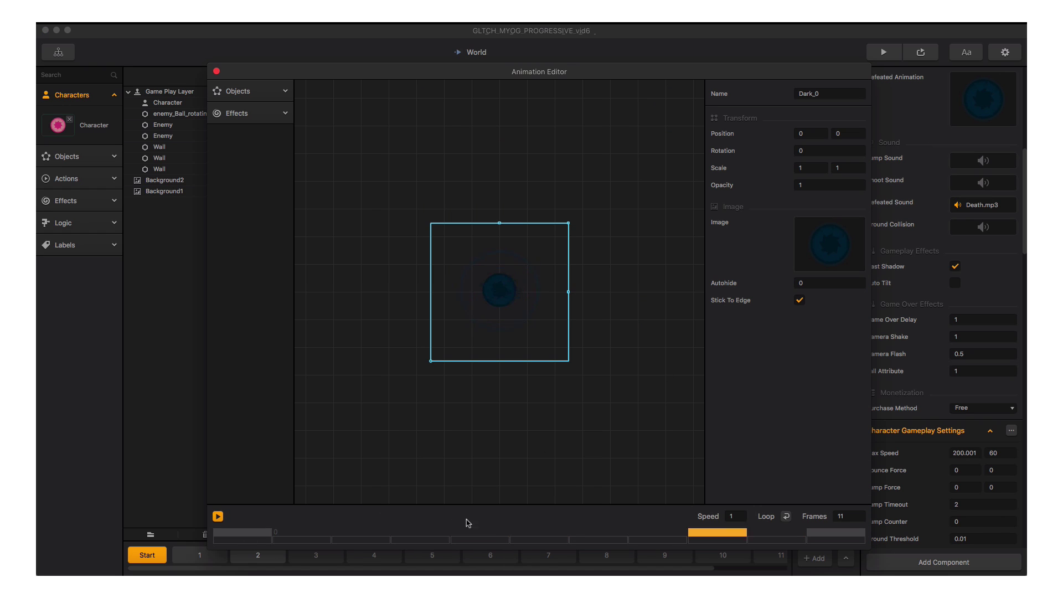
left_click(784, 516)
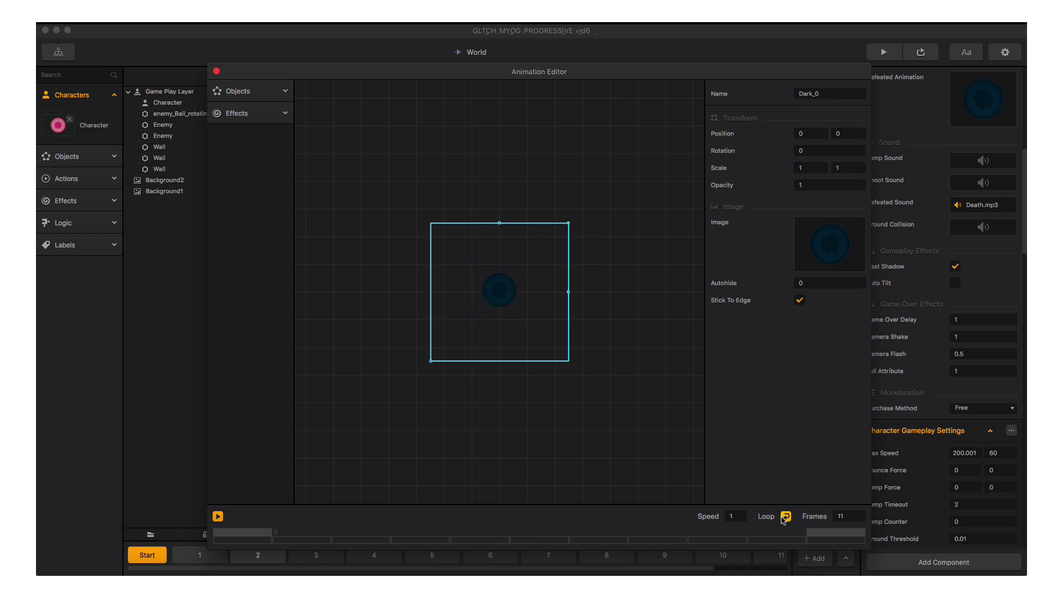
Close the Animation Editor after replaying the defeated animation and set the Character's Game Over Delay to 2
left_click(218, 516)
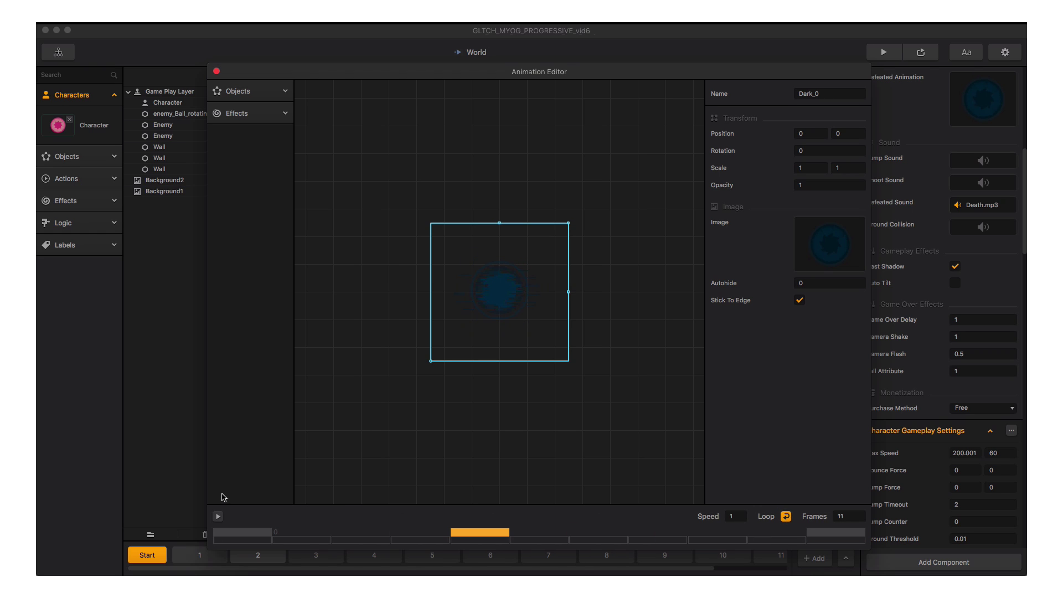
left_click(217, 72)
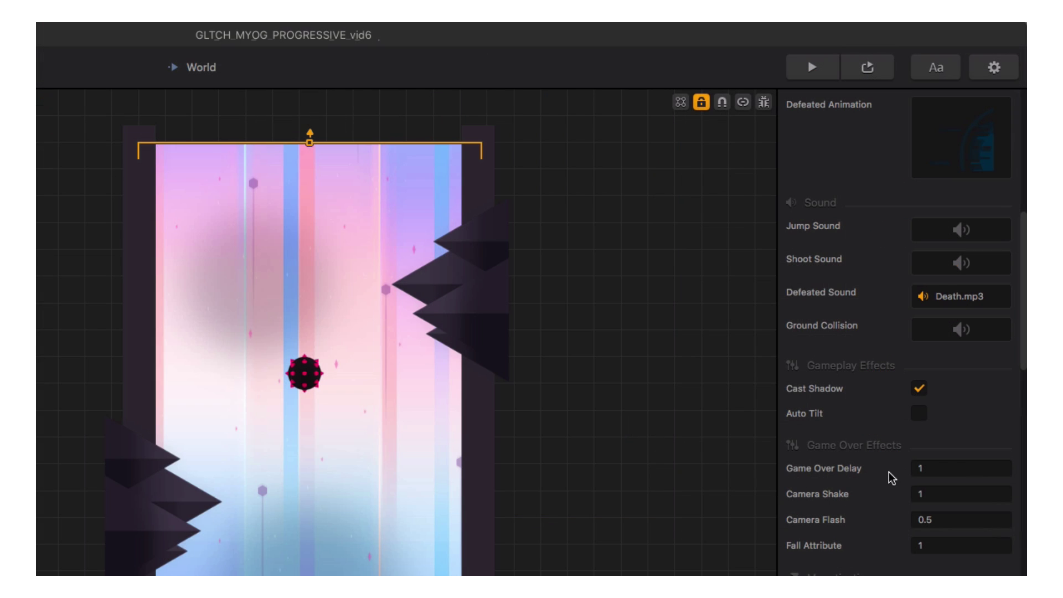
scroll(891, 477, "down", 8)
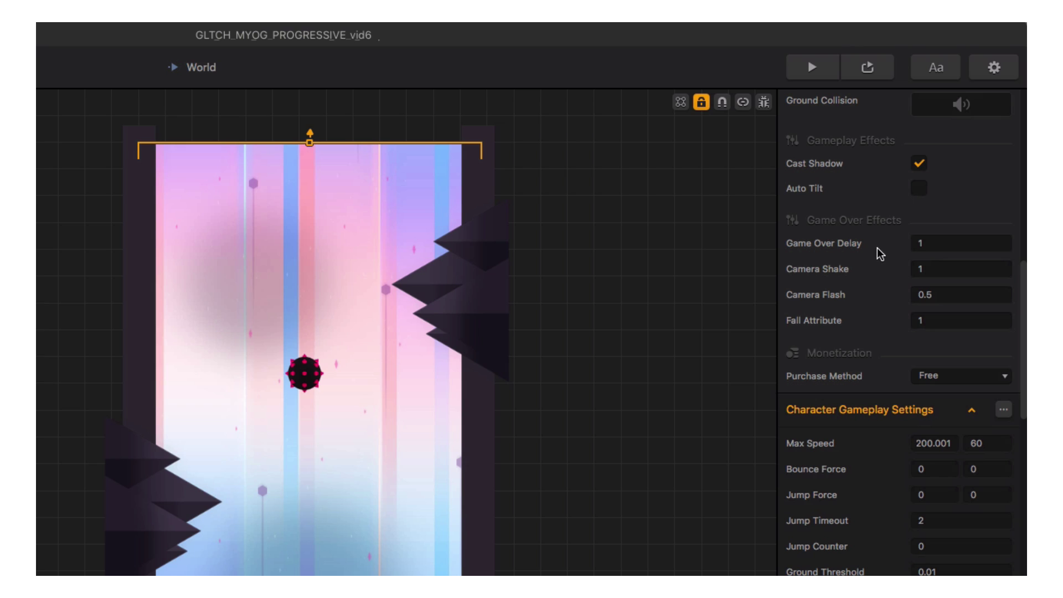
left_click(937, 242)
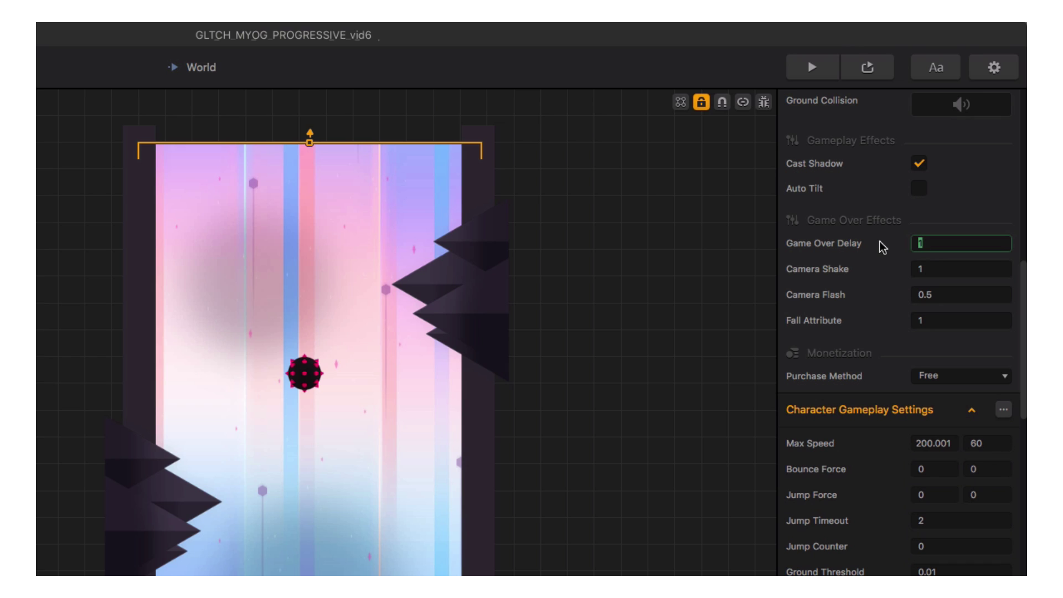
type("2")
key("Tab")
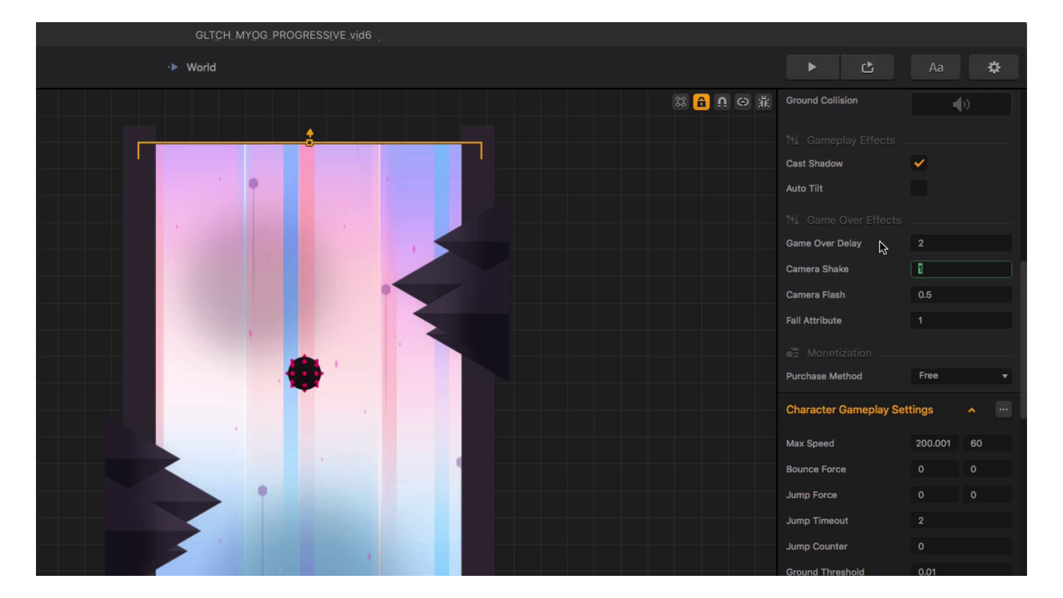
Set the Character's Camera Shake to 1.5, Camera Flash to 0.25 and Fall Attribute to 0
type("1.5")
key("Tab")
type(".25")
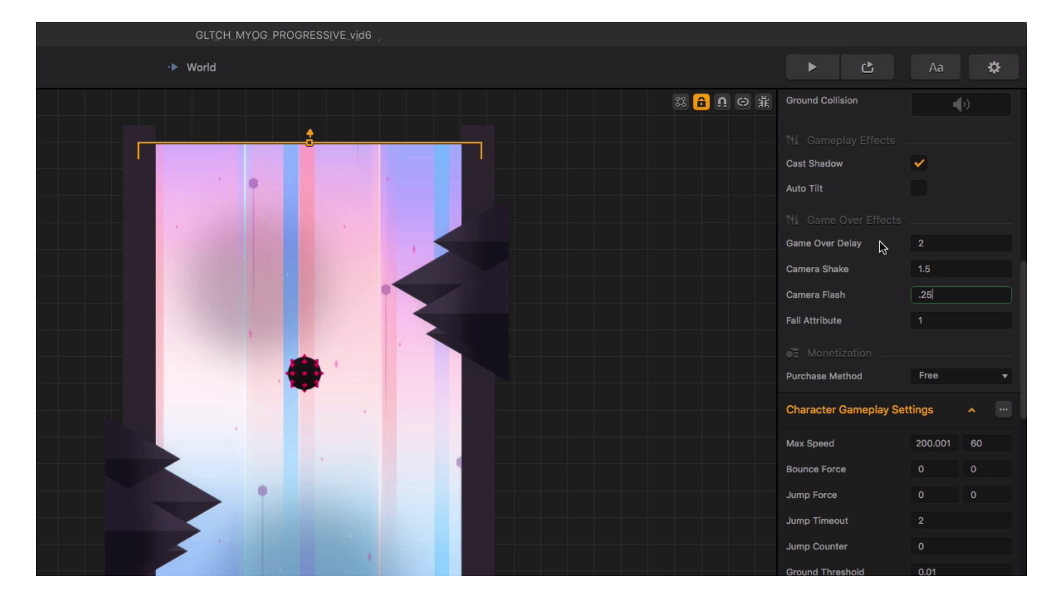
key("Tab")
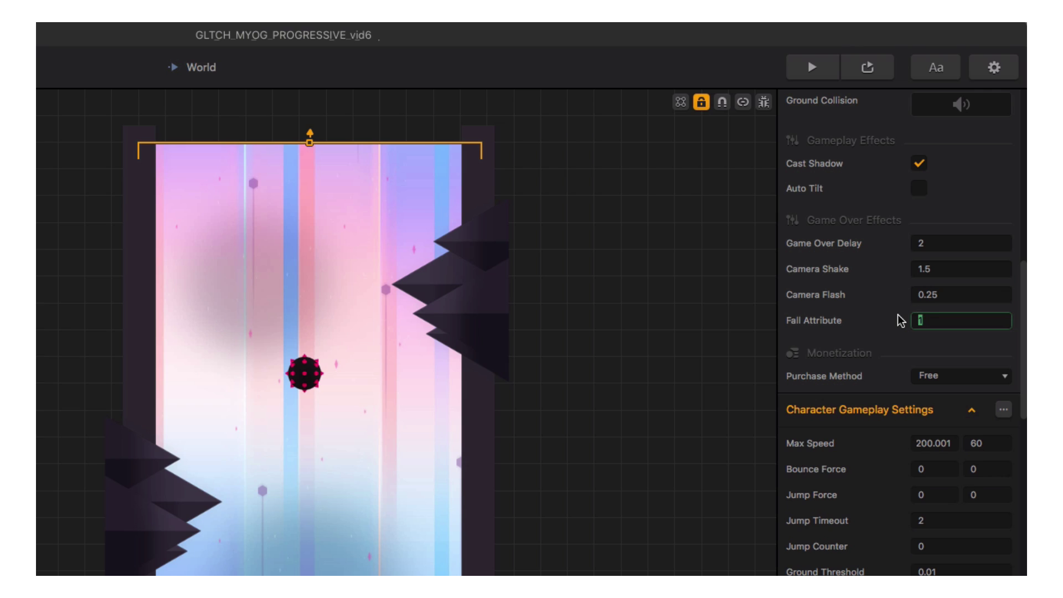
type("0")
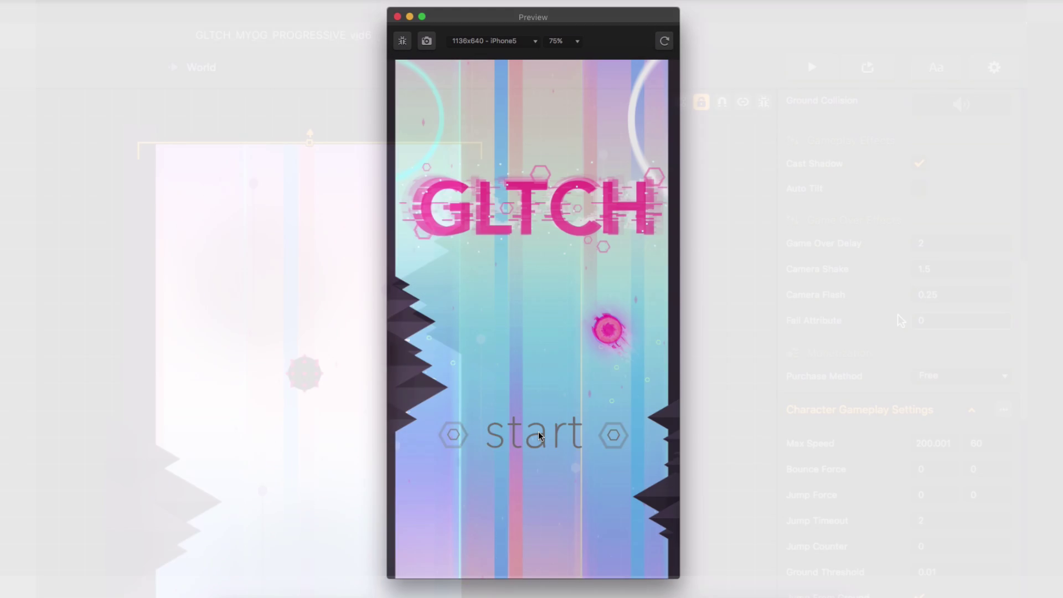
Play-test the game in the preview to check the Character's defeated animation and game over effects
left_click(538, 434)
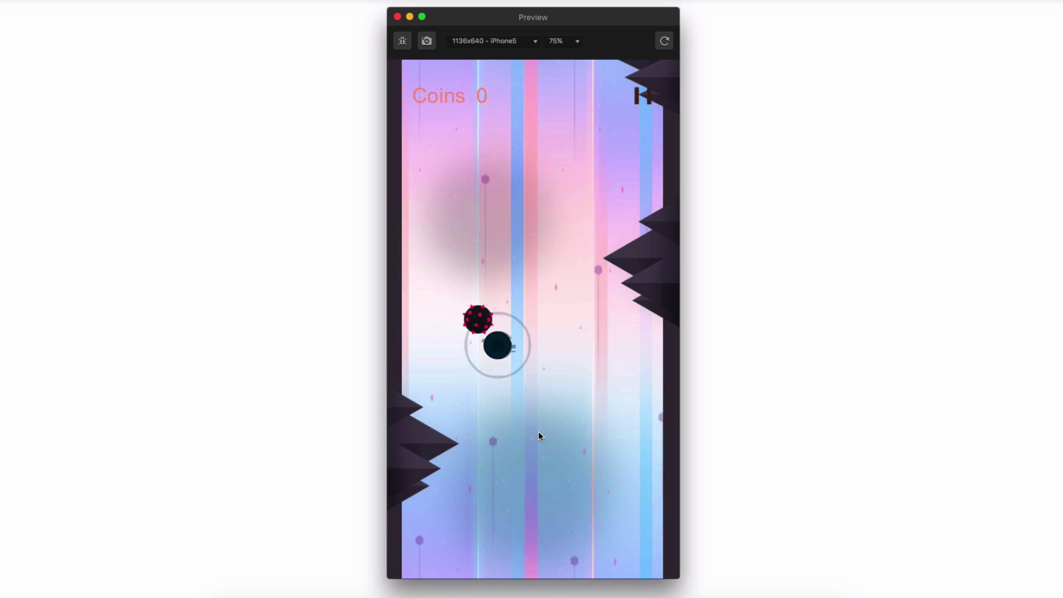
left_click(536, 493)
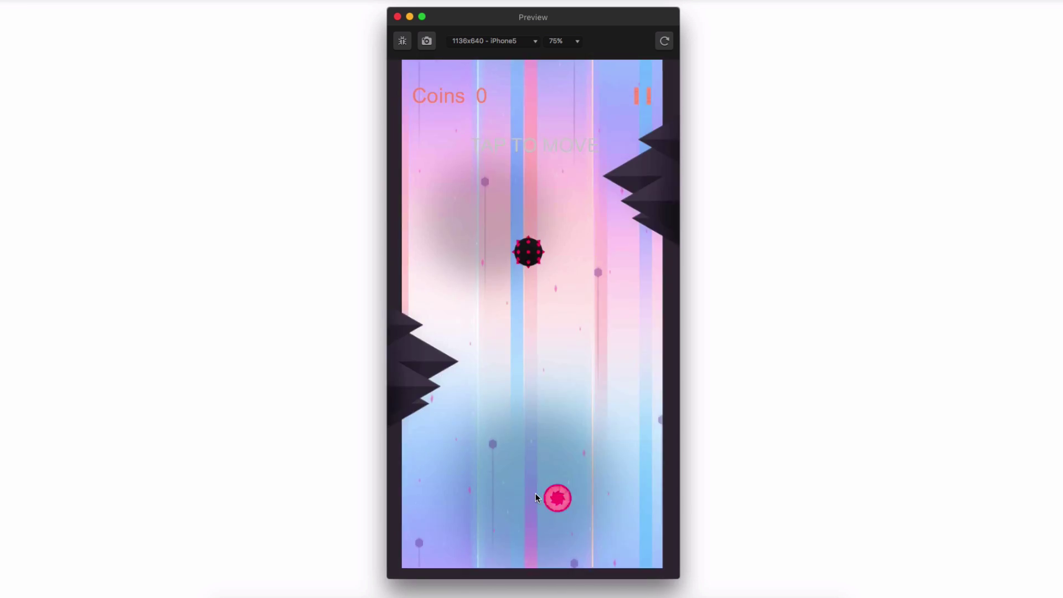
left_click(535, 493)
left_click(536, 492)
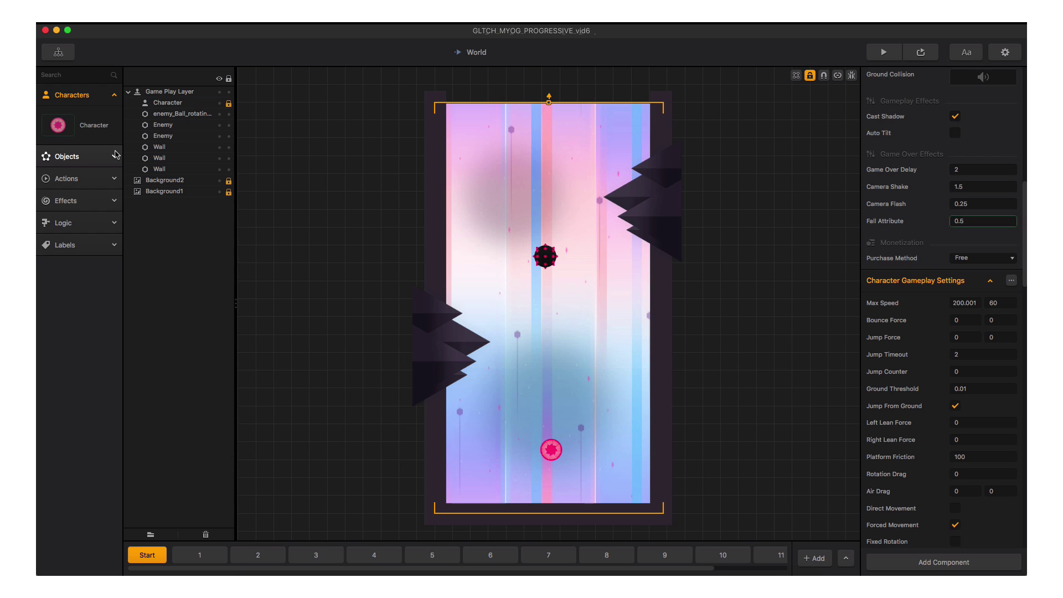
Assign the Wake sound file as the WakeUp Sound of the rotating square and rotating ball enemy objects
left_click(114, 156)
left_click(92, 278)
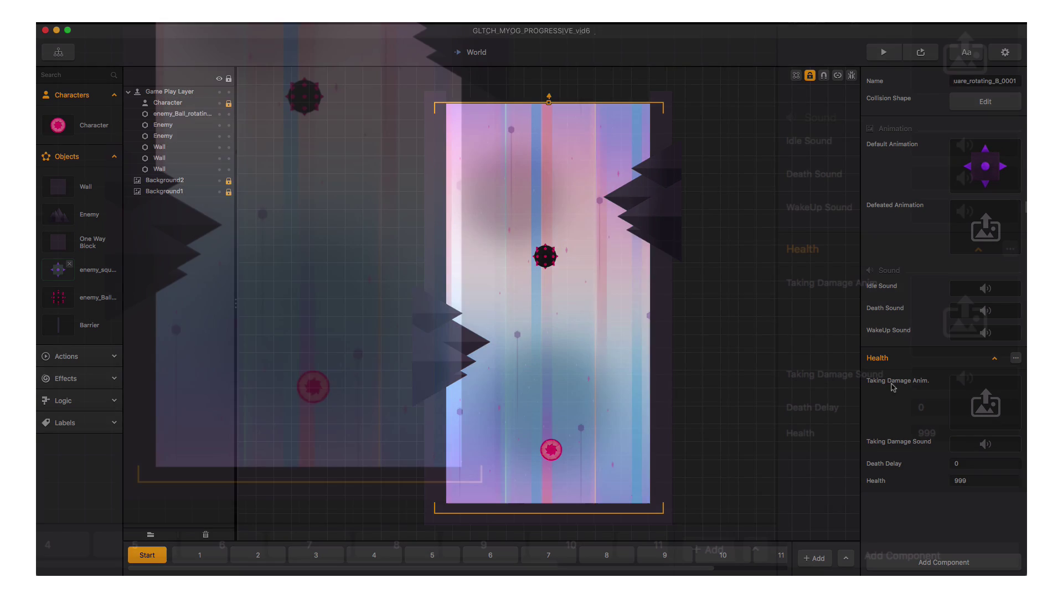
left_click_drag(935, 445, 965, 334)
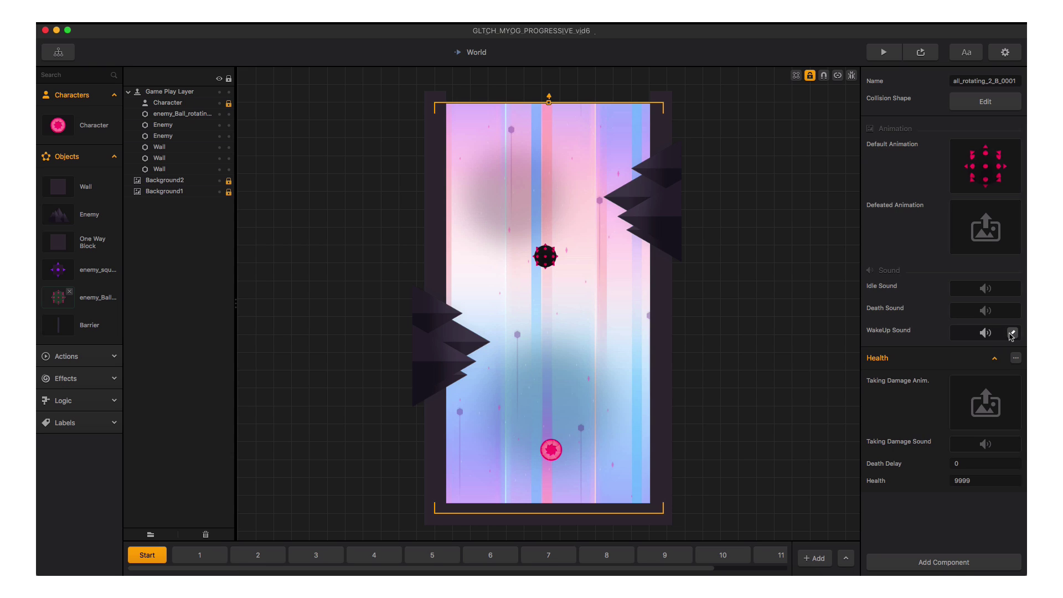
left_click(1011, 334)
left_click(969, 406)
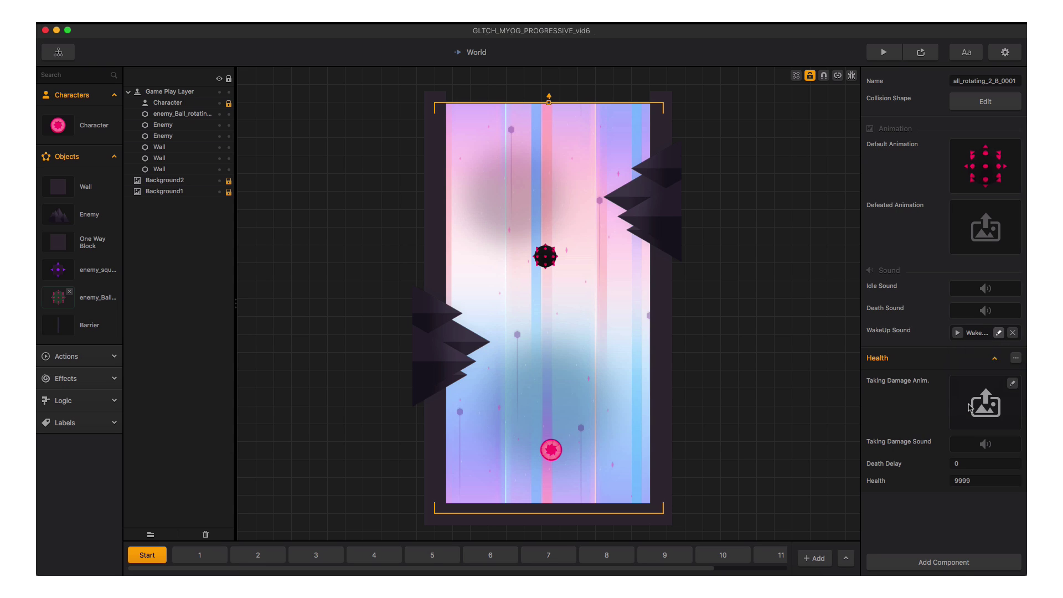
Assign Bumper.mp3 as the Taking Damage Sound of the Barrier object
left_click(92, 328)
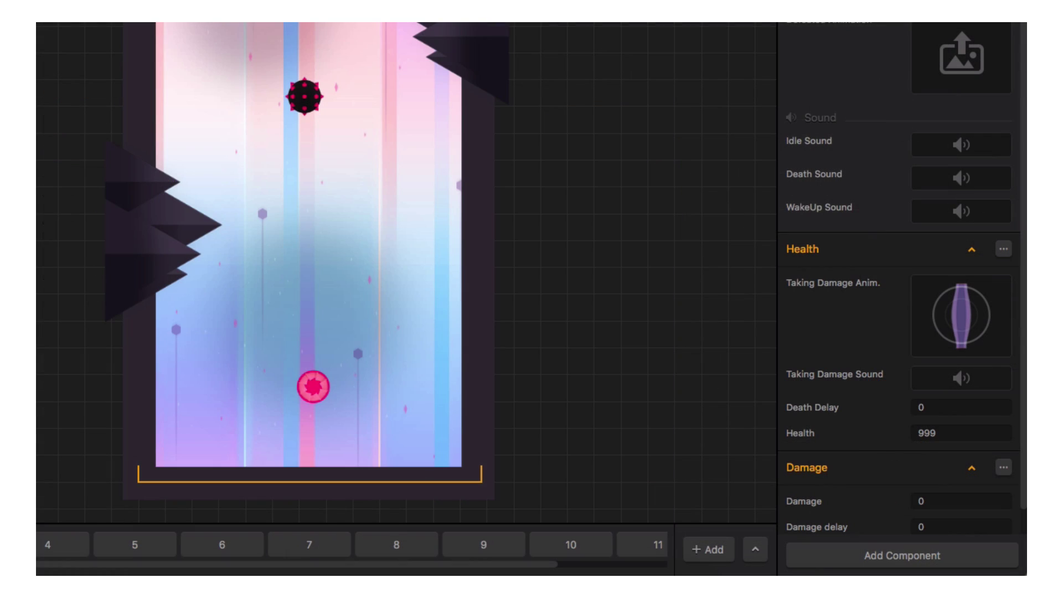
left_click_drag(956, 195, 924, 367)
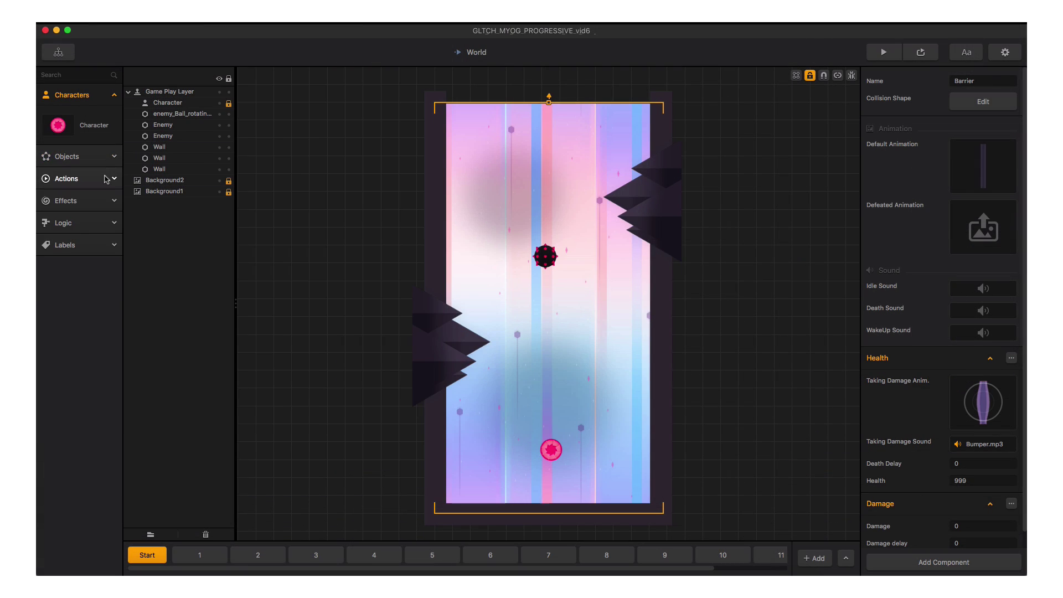
Set Invinc.mp3 as the Start Sound of the Invinc action and open the coin action's settings
left_click(83, 178)
left_click(90, 237)
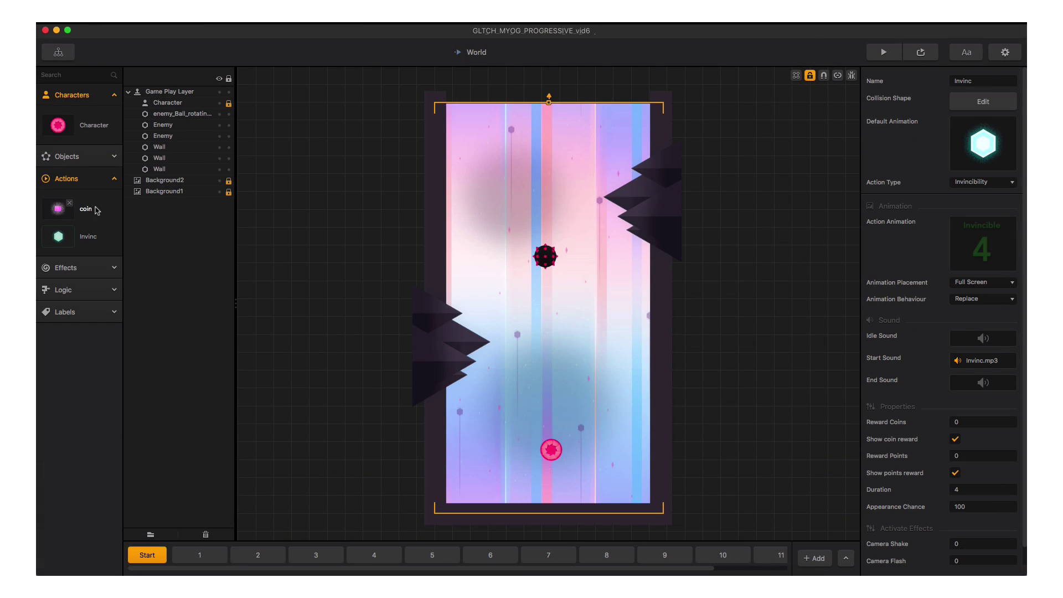
left_click(95, 208)
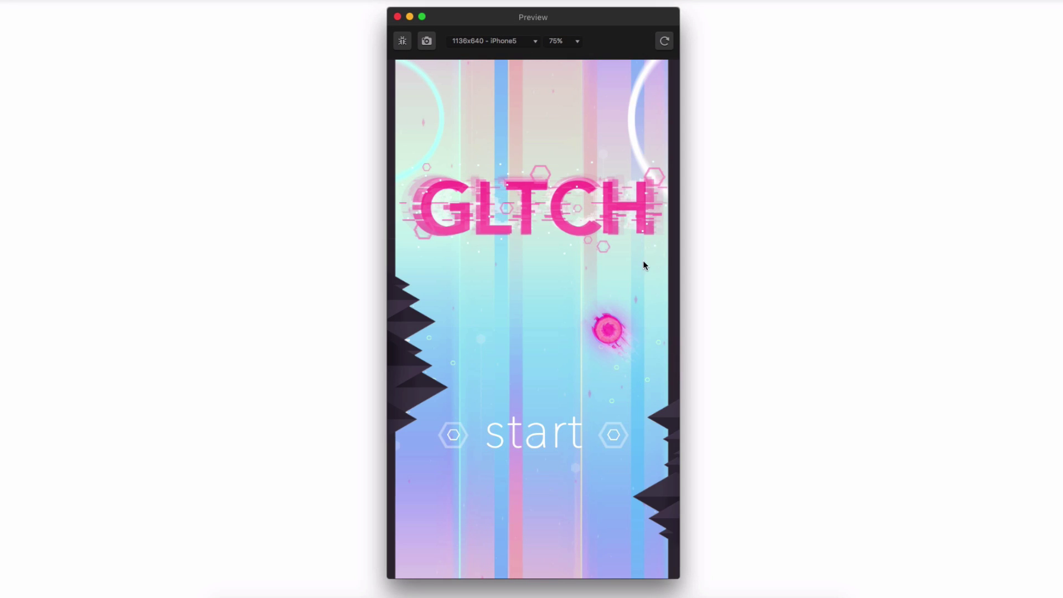
Play-test the game in the preview from the start screen to Game Over, checking the enemy, barrier and coin sounds
left_click(534, 419)
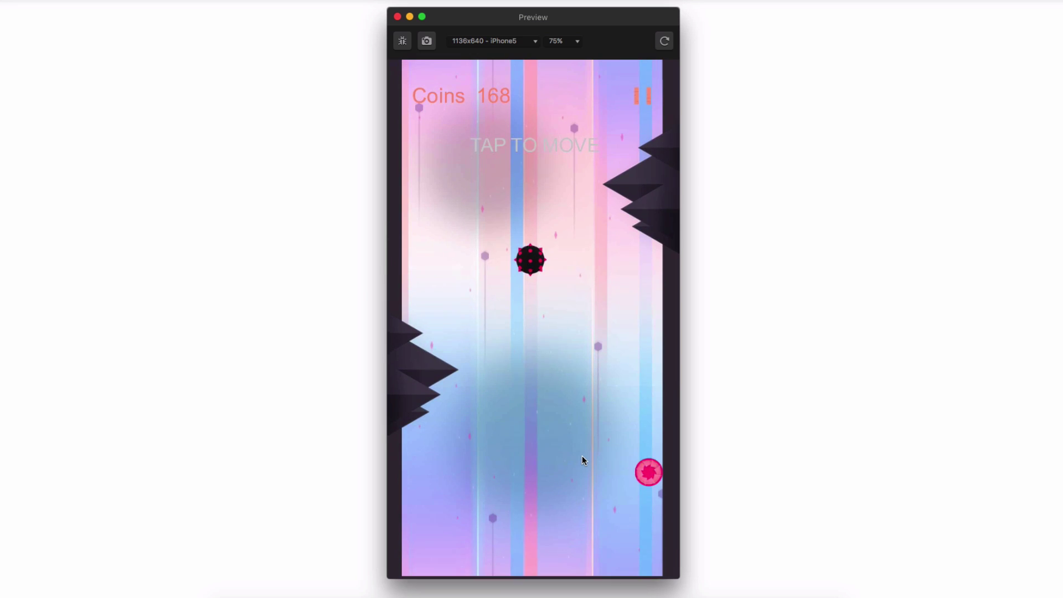
left_click(582, 456)
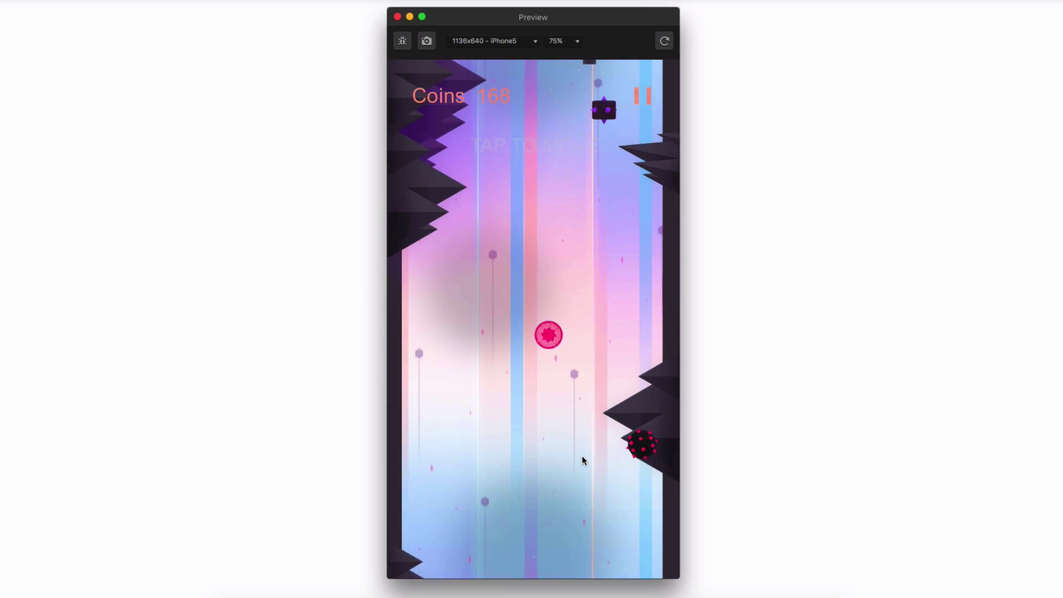
left_click(583, 456)
left_click(583, 456)
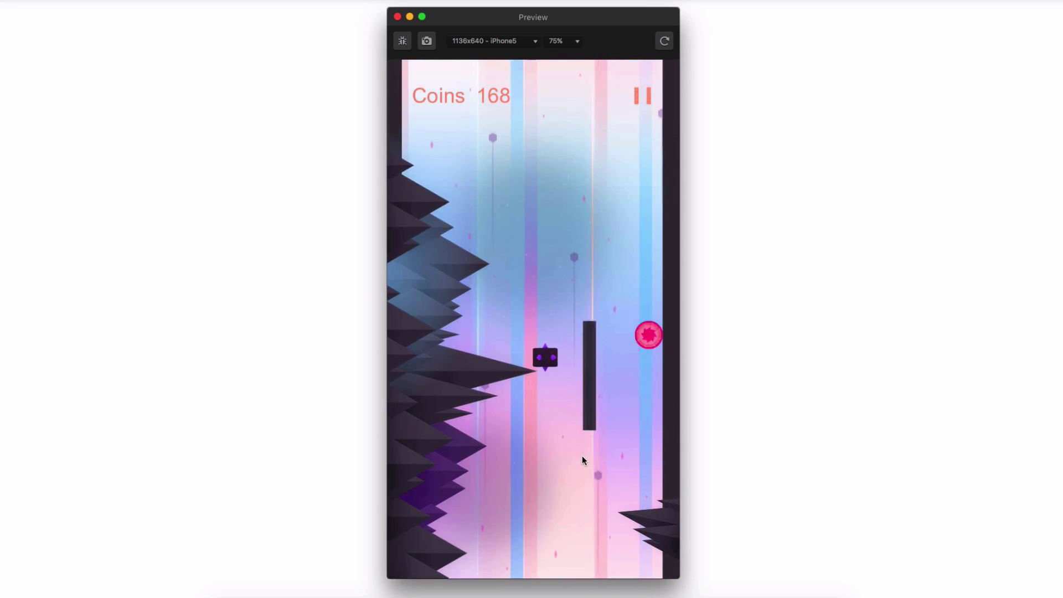
left_click(583, 456)
left_click(582, 456)
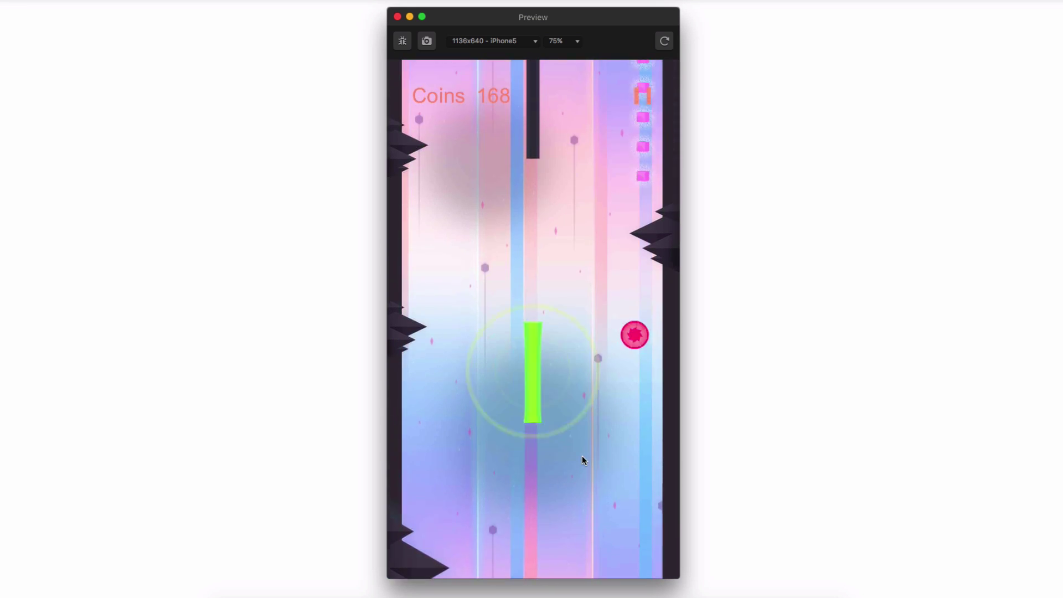
left_click(582, 456)
left_click(582, 457)
left_click(582, 456)
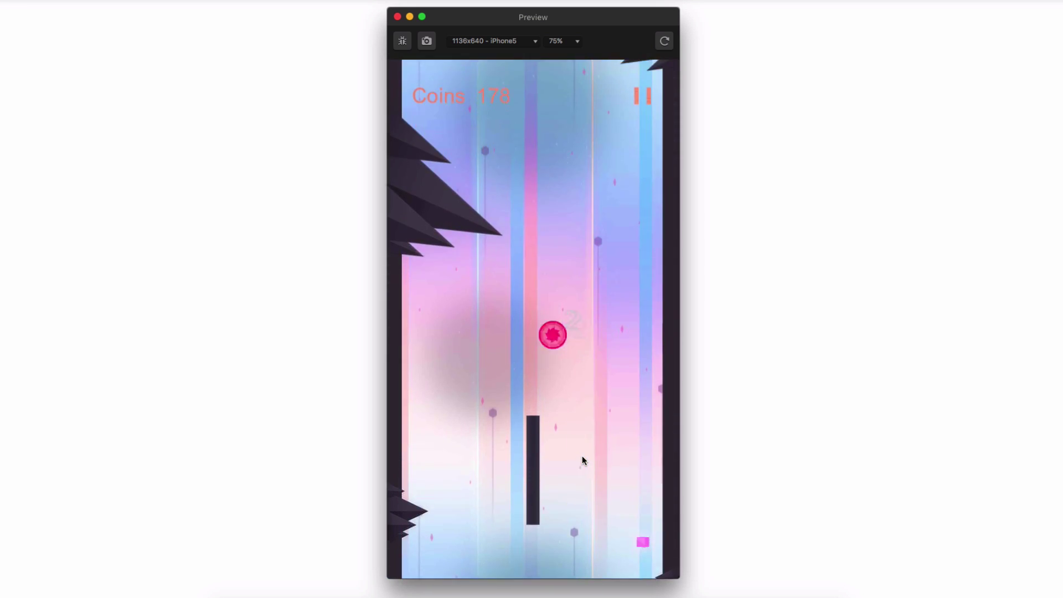
left_click(582, 456)
left_click(583, 456)
left_click(582, 456)
left_click(583, 456)
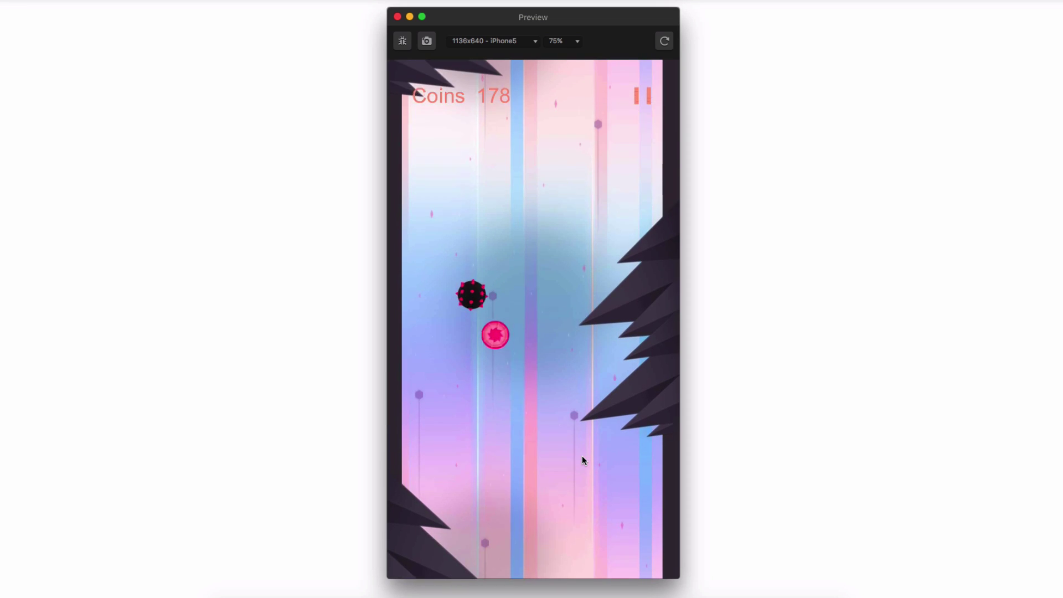
left_click(583, 456)
left_click(583, 456)
left_click(583, 456)
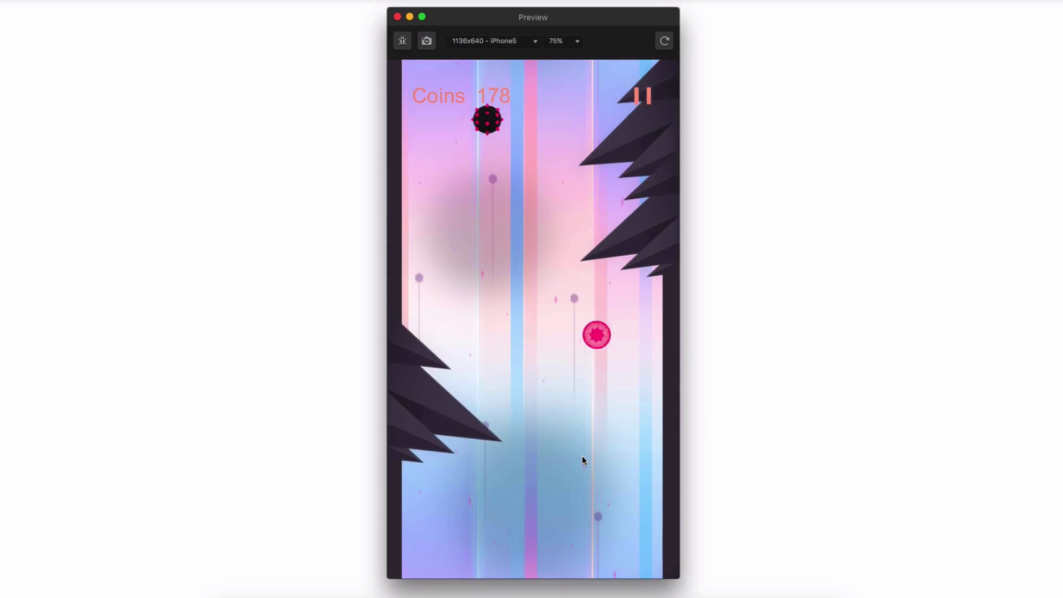
left_click(582, 456)
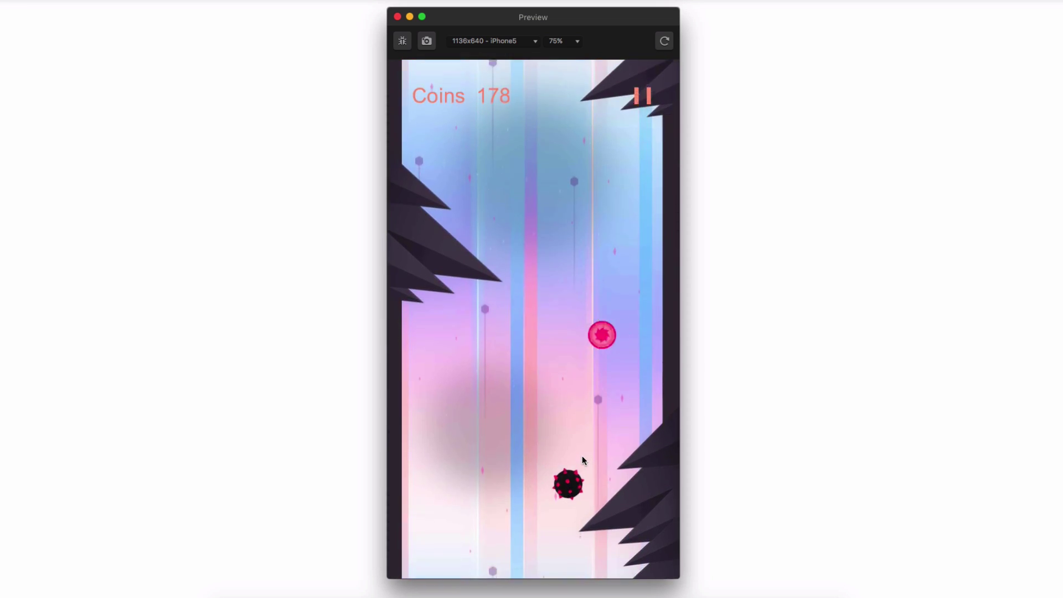
left_click(583, 456)
left_click(582, 456)
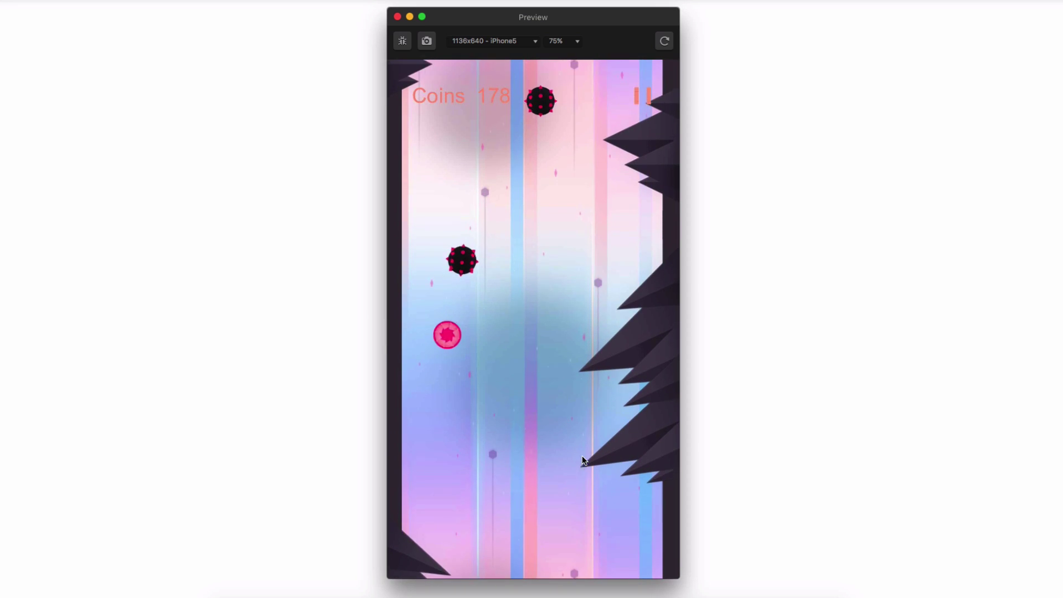
left_click(582, 456)
left_click(582, 456)
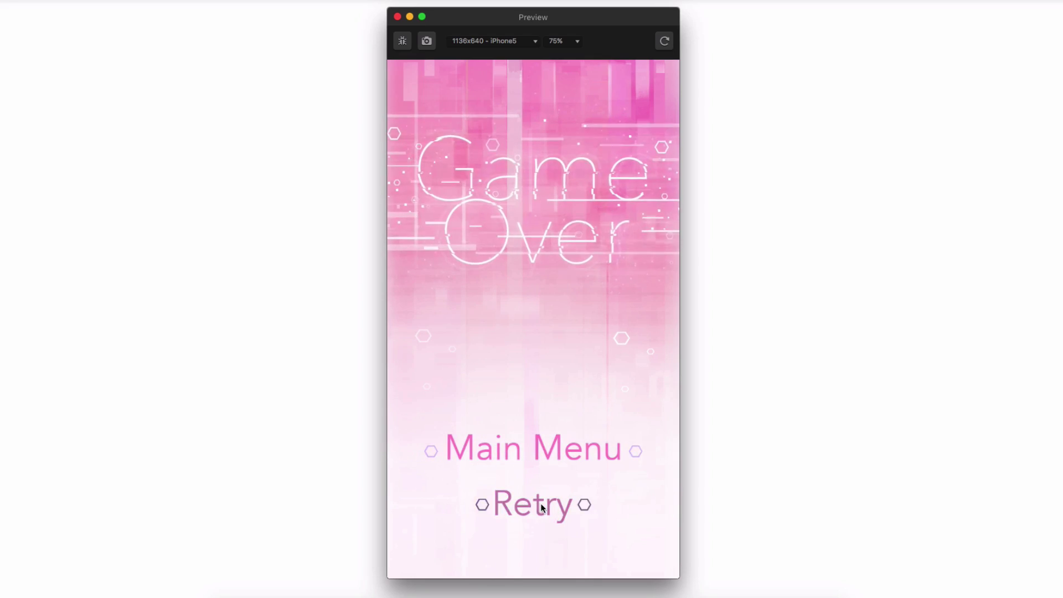
Retry from the Game Over screen and steer the Character past the enemies and barriers to test the sounds further
left_click(543, 505)
left_click(567, 408)
left_click(566, 408)
left_click(567, 408)
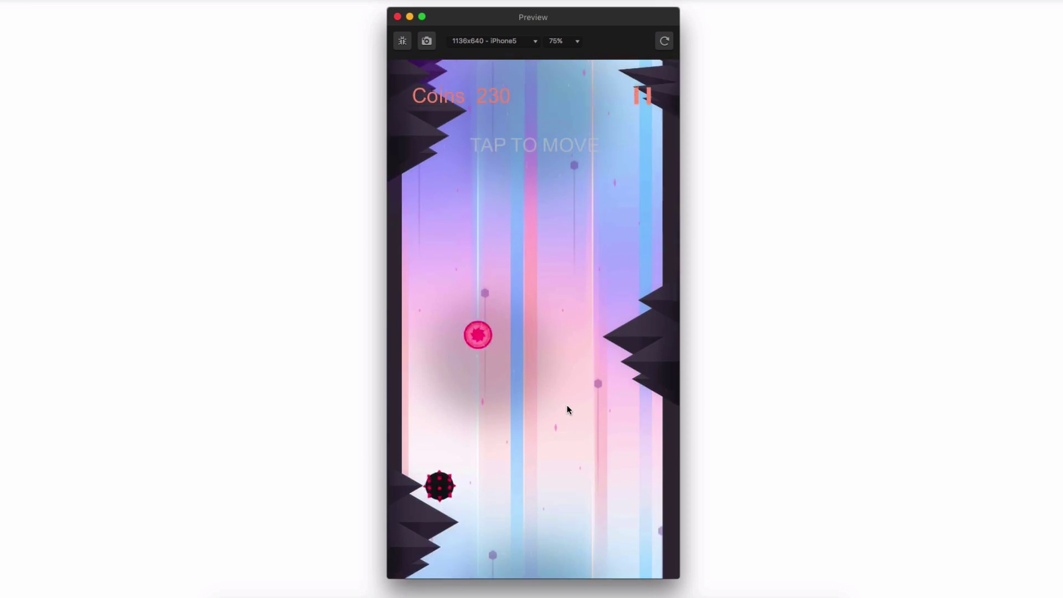
left_click(567, 408)
left_click(567, 409)
left_click(567, 409)
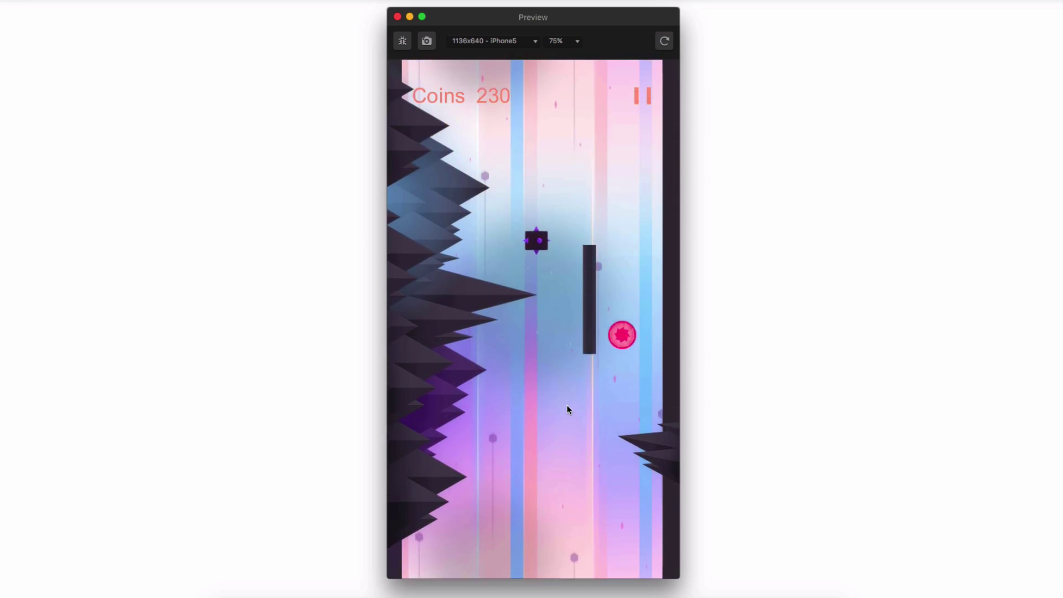
left_click(566, 408)
left_click(567, 409)
left_click(567, 409)
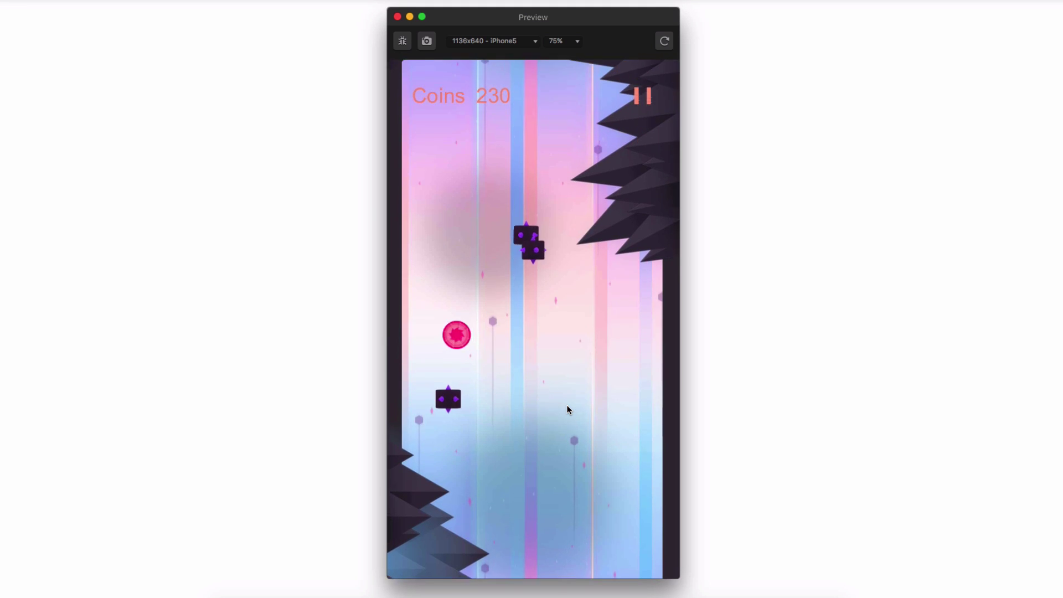
left_click(567, 408)
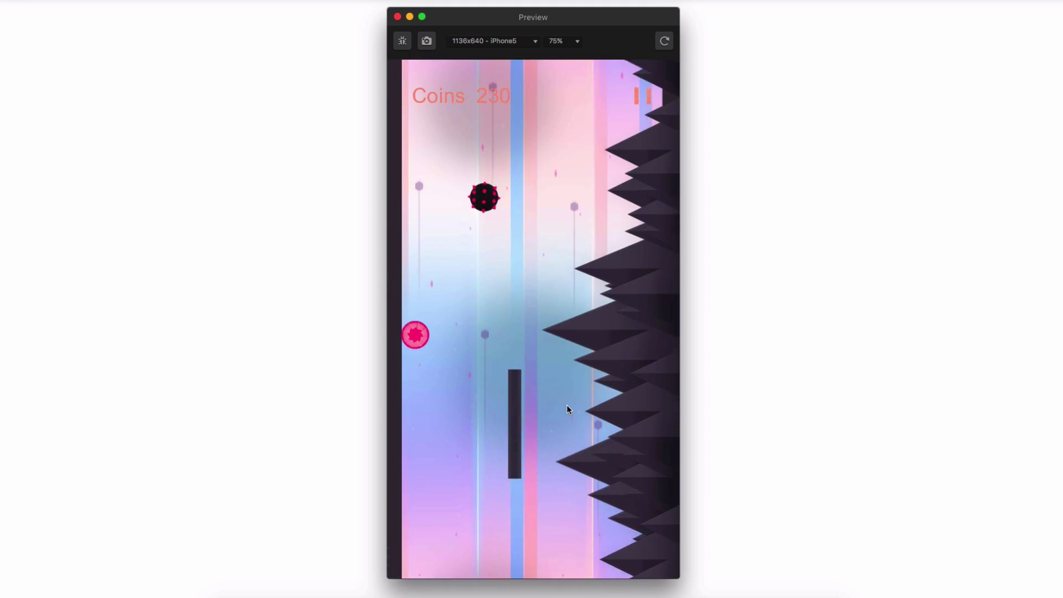
left_click(567, 409)
left_click(567, 409)
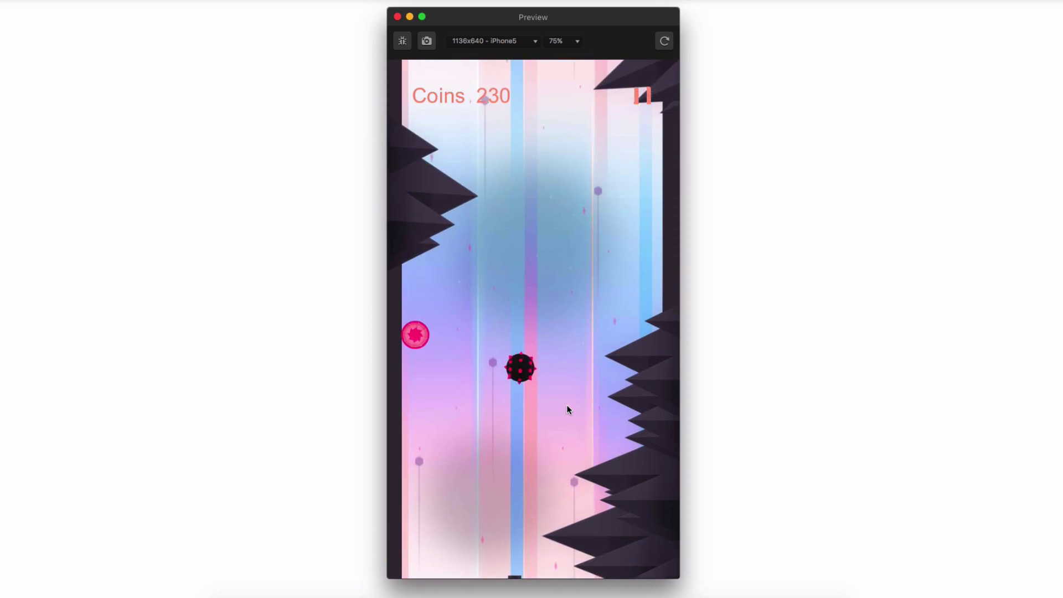
left_click(568, 410)
left_click(567, 408)
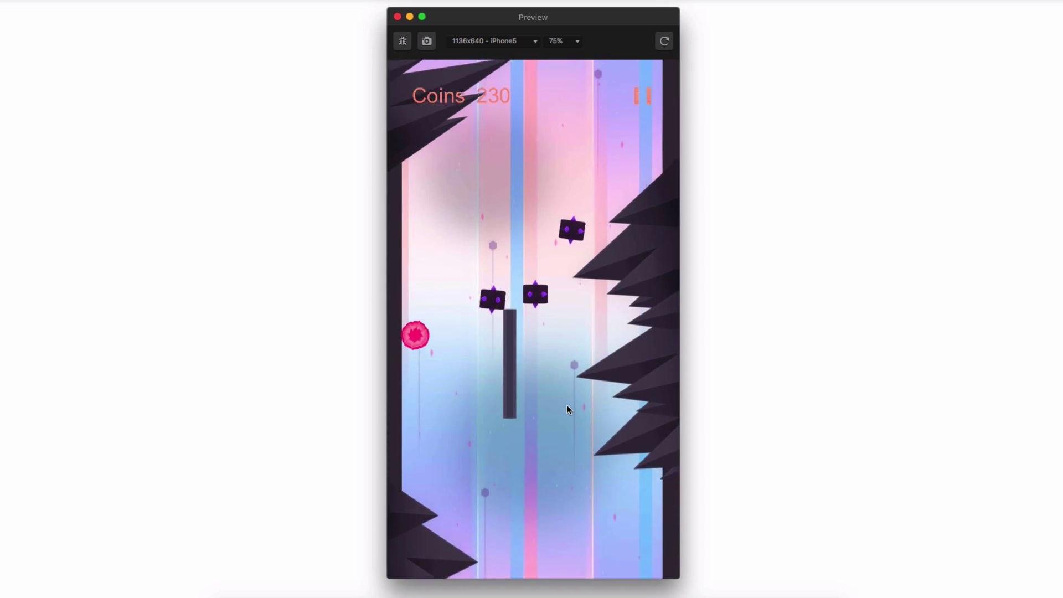
left_click(567, 409)
left_click(566, 408)
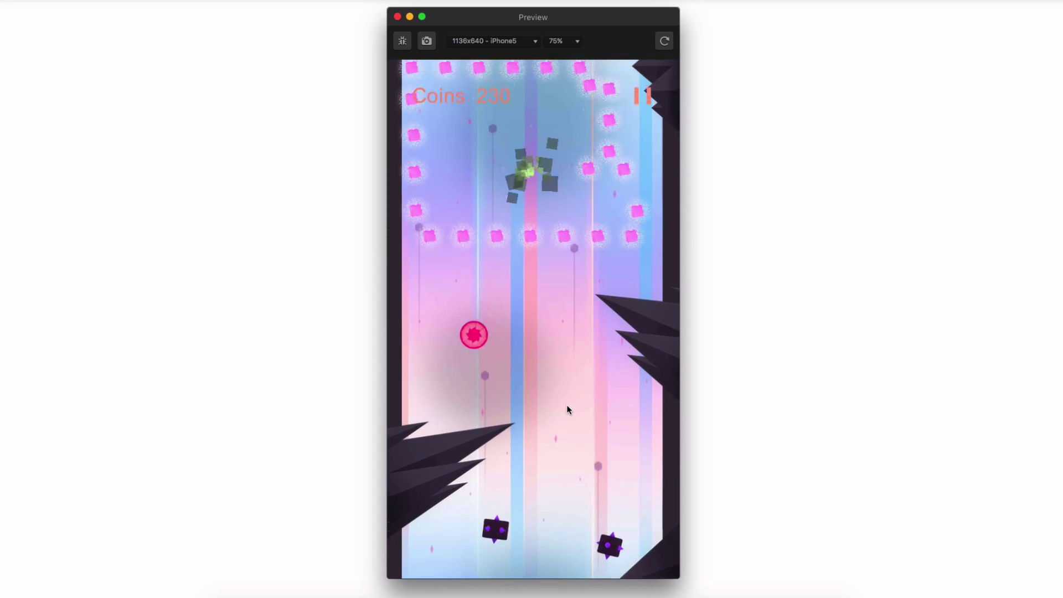